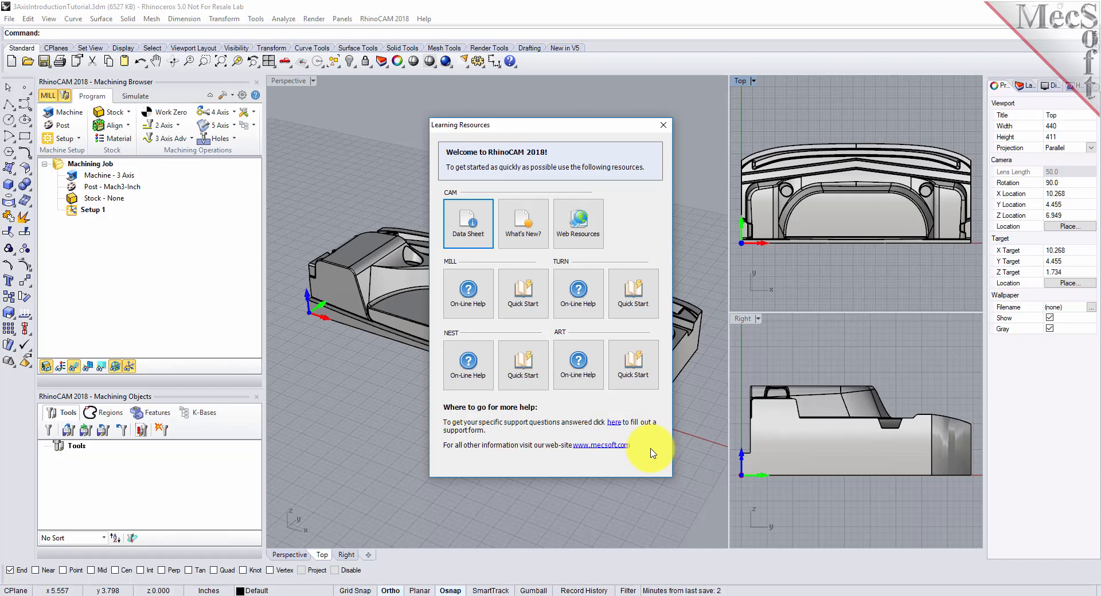
- Close the Learning Resources window and check the part's model units and tolerances in the Rhino document properties
left_click(662, 127)
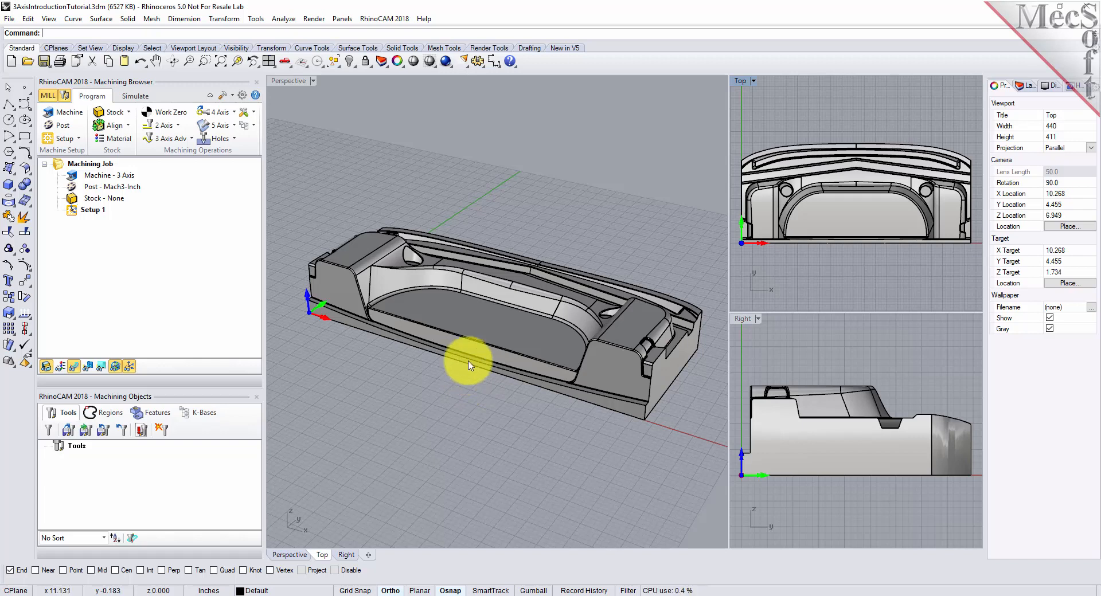
left_click(259, 23)
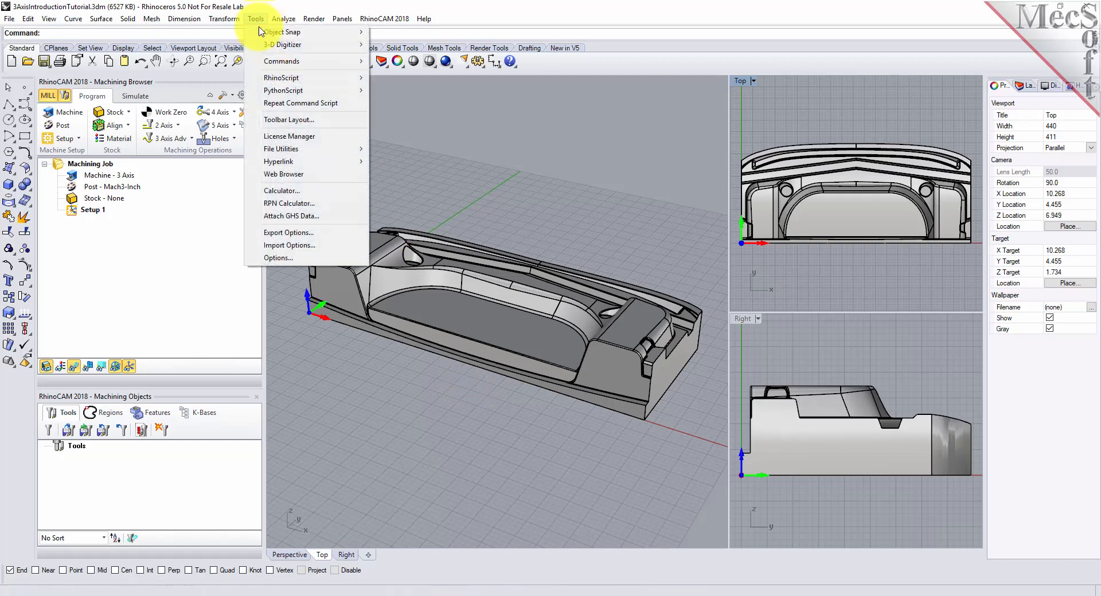
left_click(288, 260)
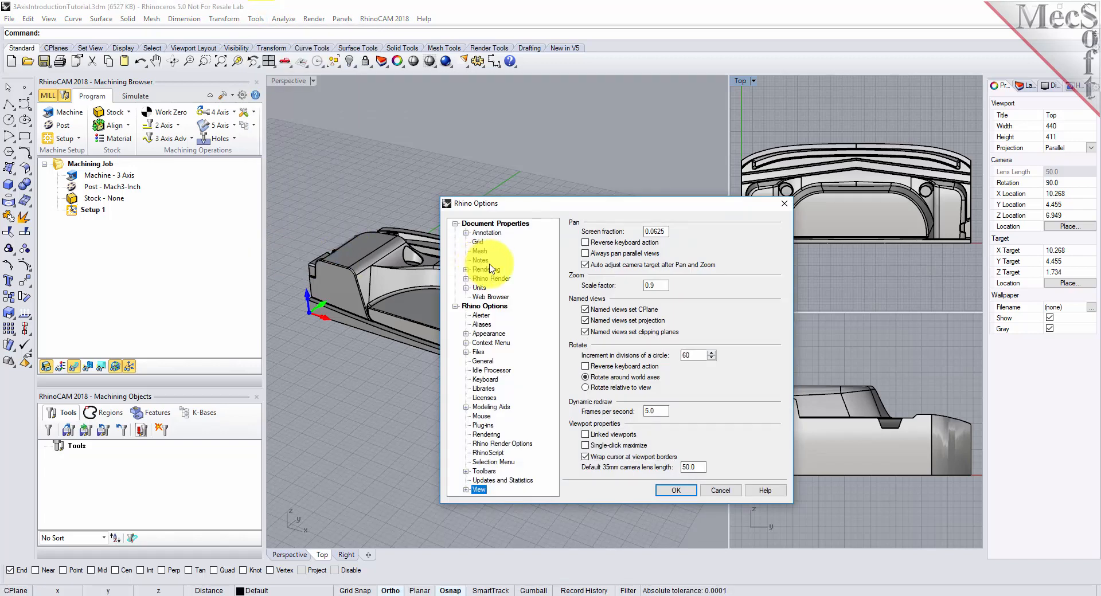
left_click(480, 287)
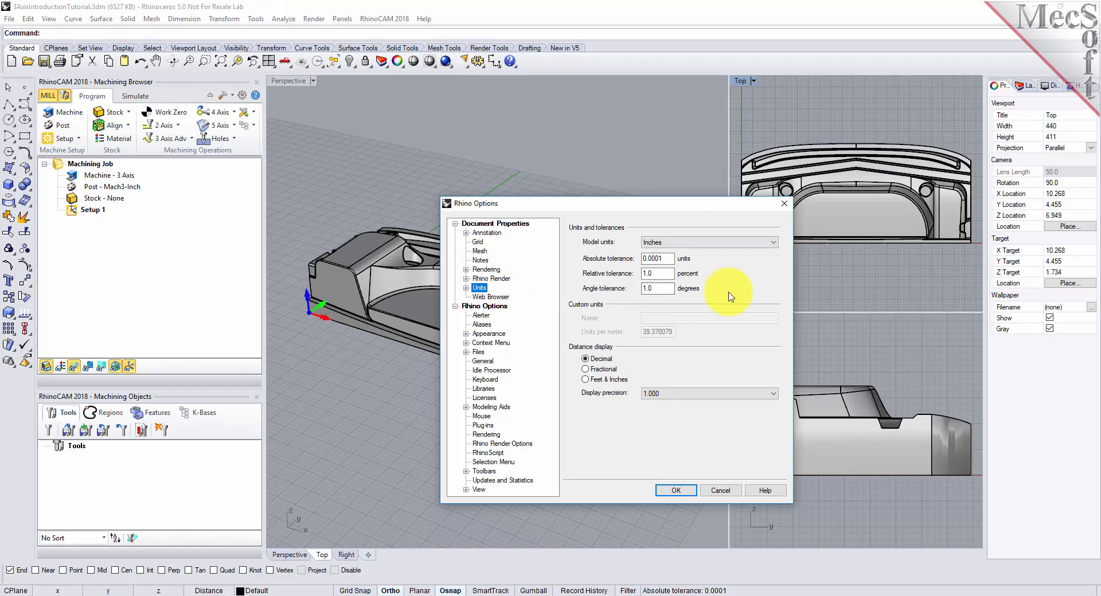
left_click(718, 491)
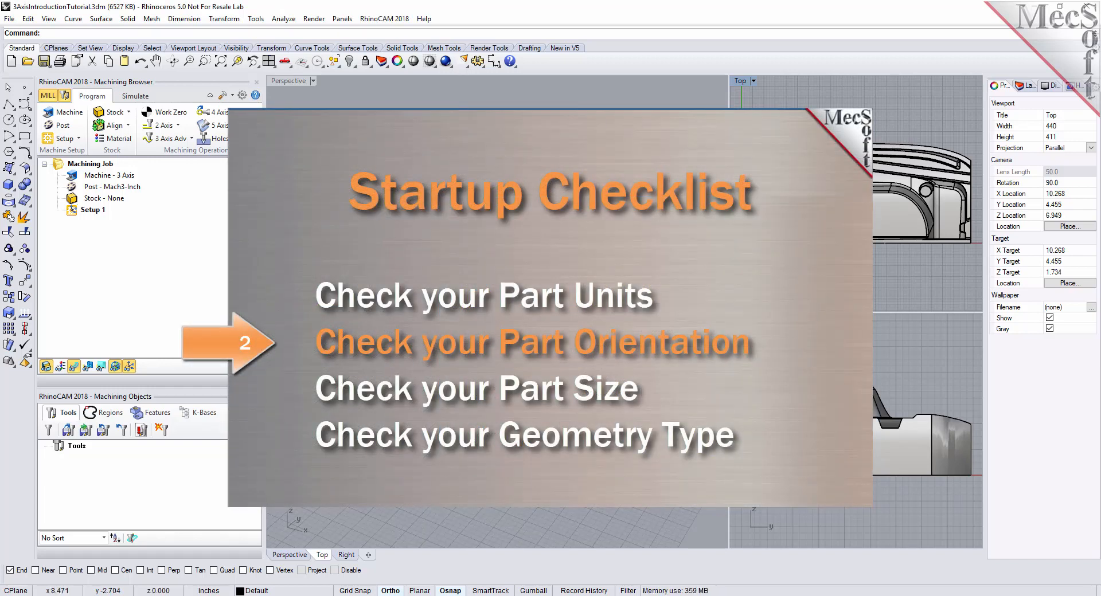
- Inspect the part's orientation relative to the world axes from above and from an angled perspective
right_click_drag(406, 354, 396, 427)
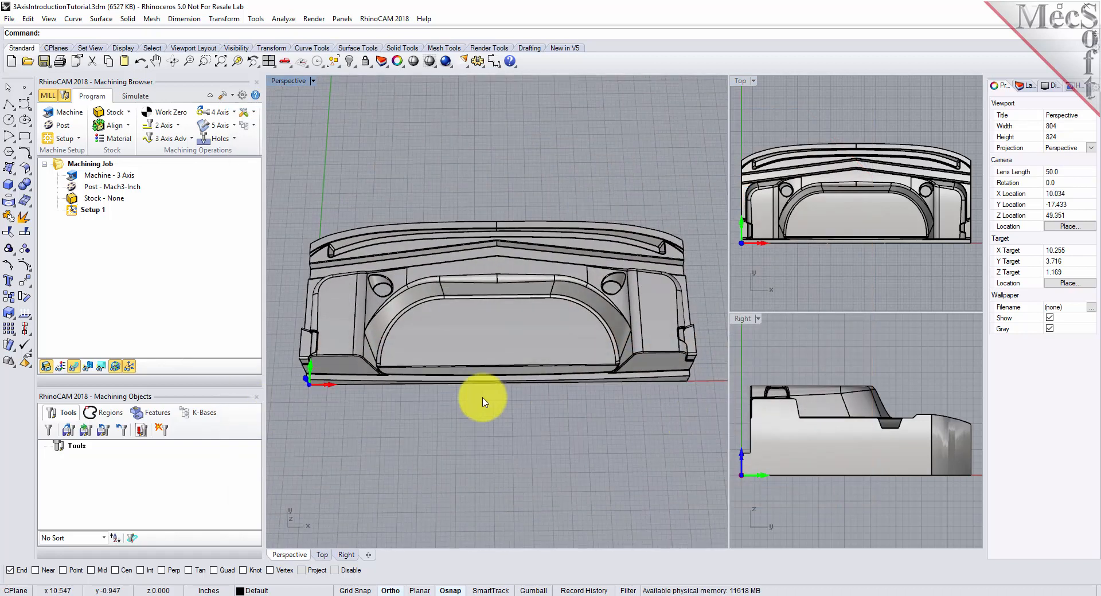
right_click_drag(442, 457, 353, 295)
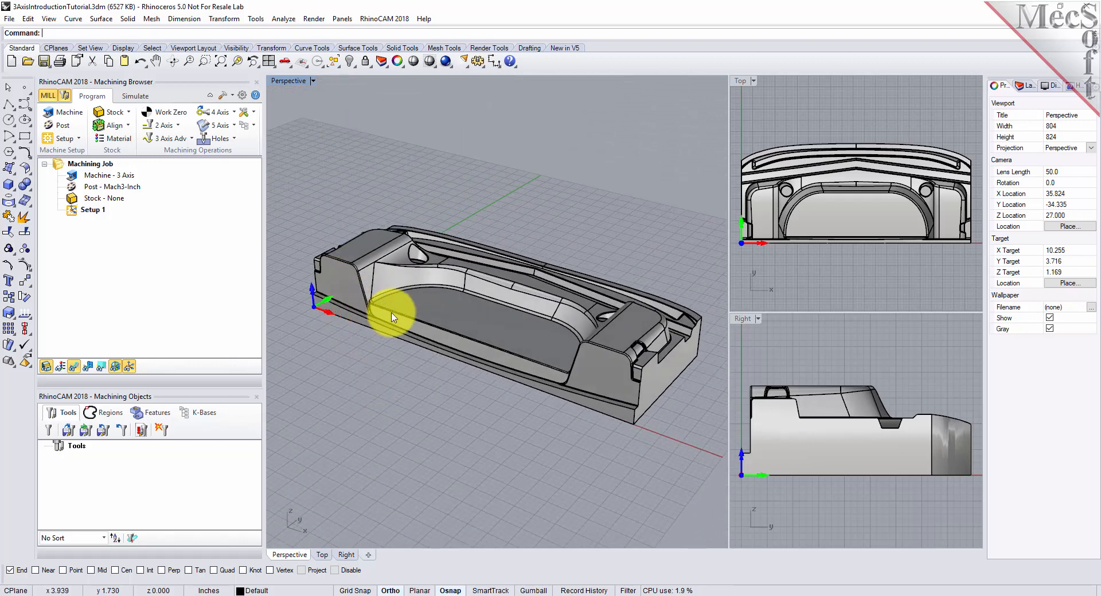
scroll(394, 313, "up", 2)
scroll(400, 312, "down", 2)
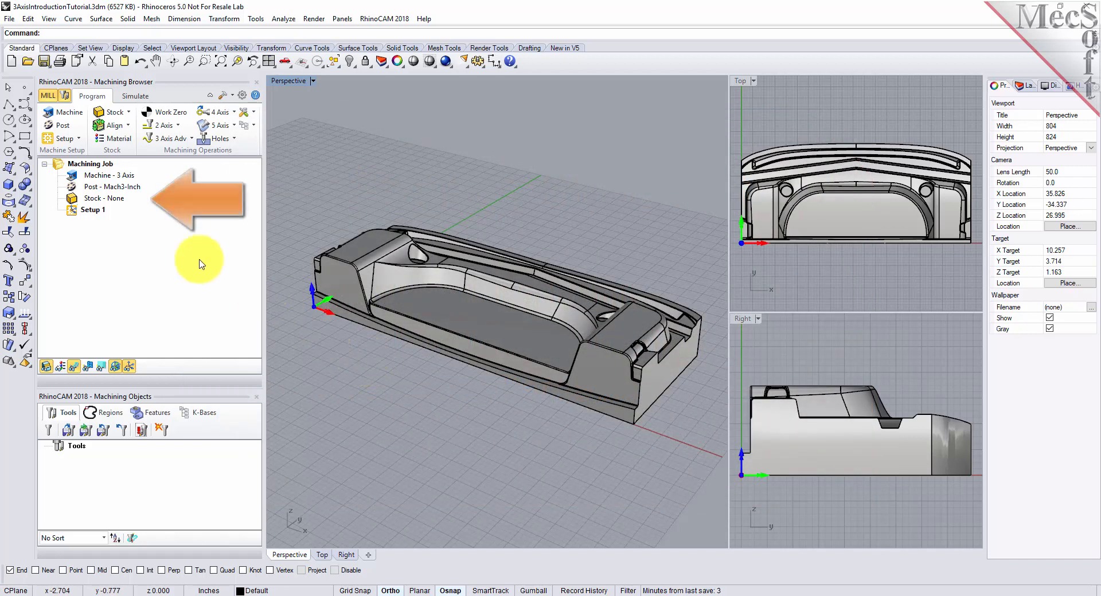
- Check the part's overall size with a box stock preview copied from the model bounding box, without creating the stock
left_click(76, 199)
double_click(77, 199)
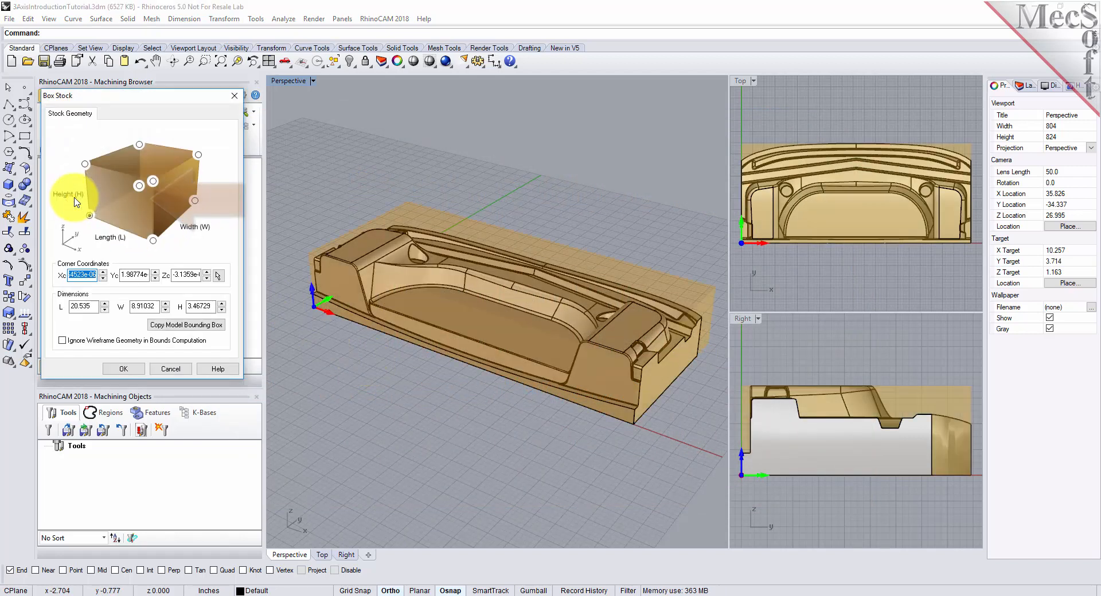
left_click(187, 325)
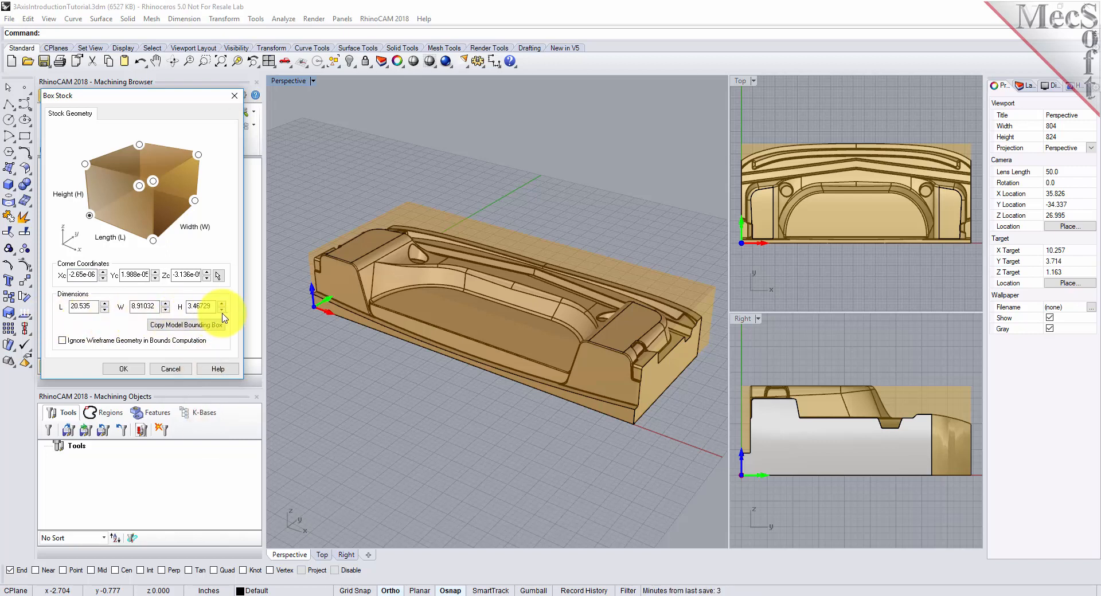
left_click(171, 369)
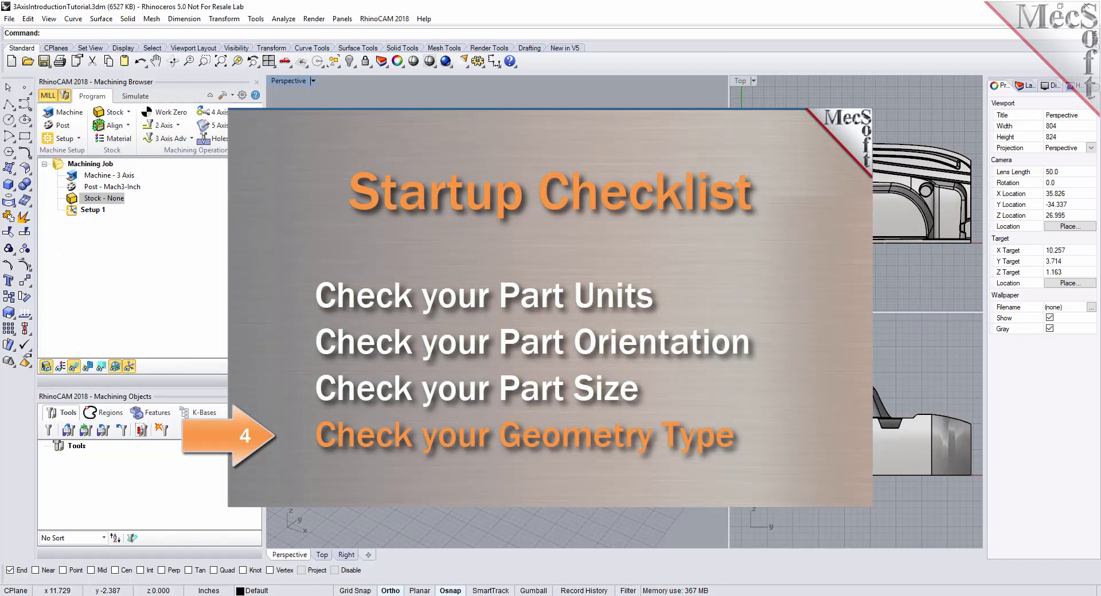
- Check the geometry type of the flat pocket floor and a raised surface in the object properties, leaving nothing selected
left_click(416, 281)
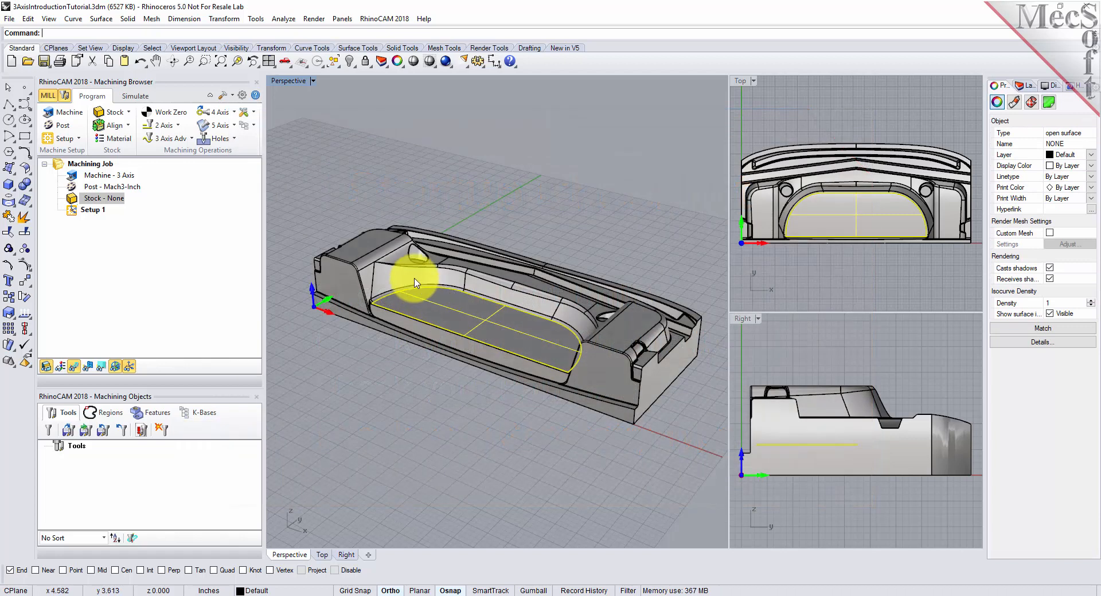
left_click(381, 252)
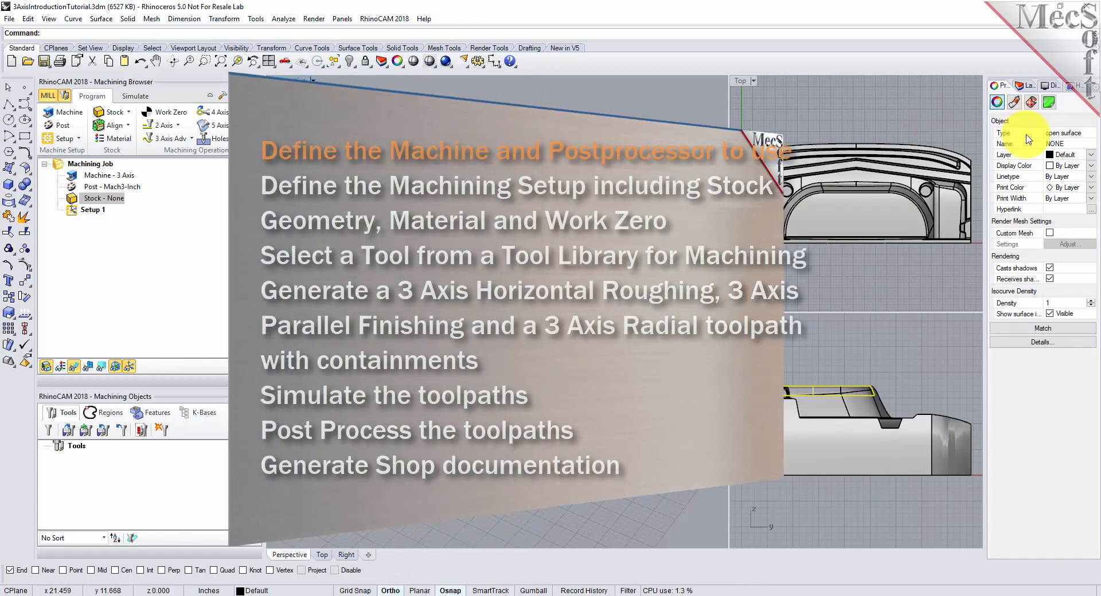
left_click(456, 401)
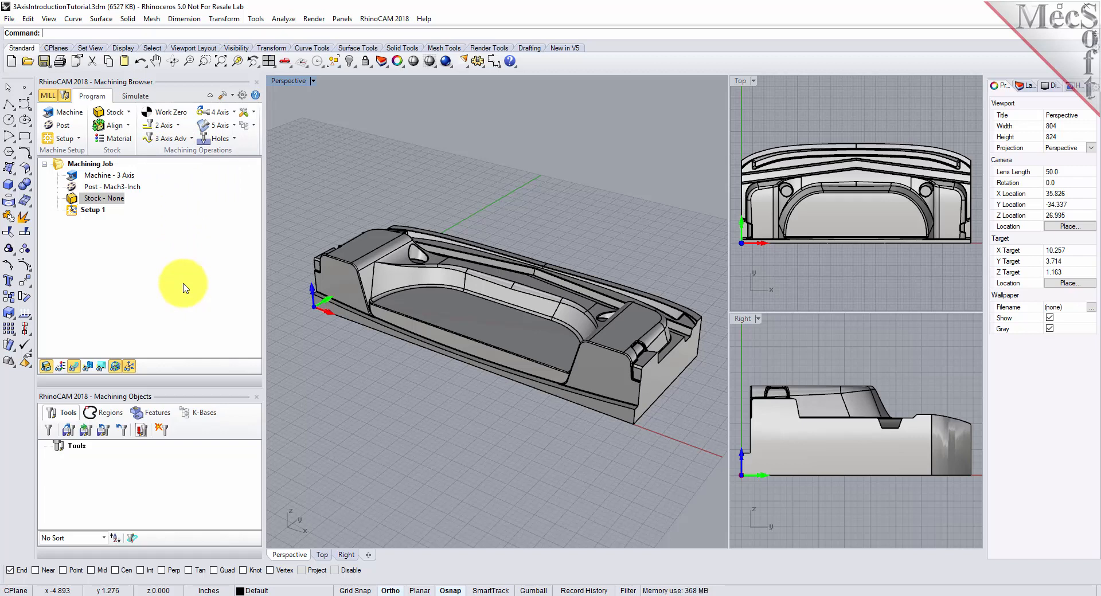
- Define the machine manually as a 3 Axis machine tool
left_click(69, 117)
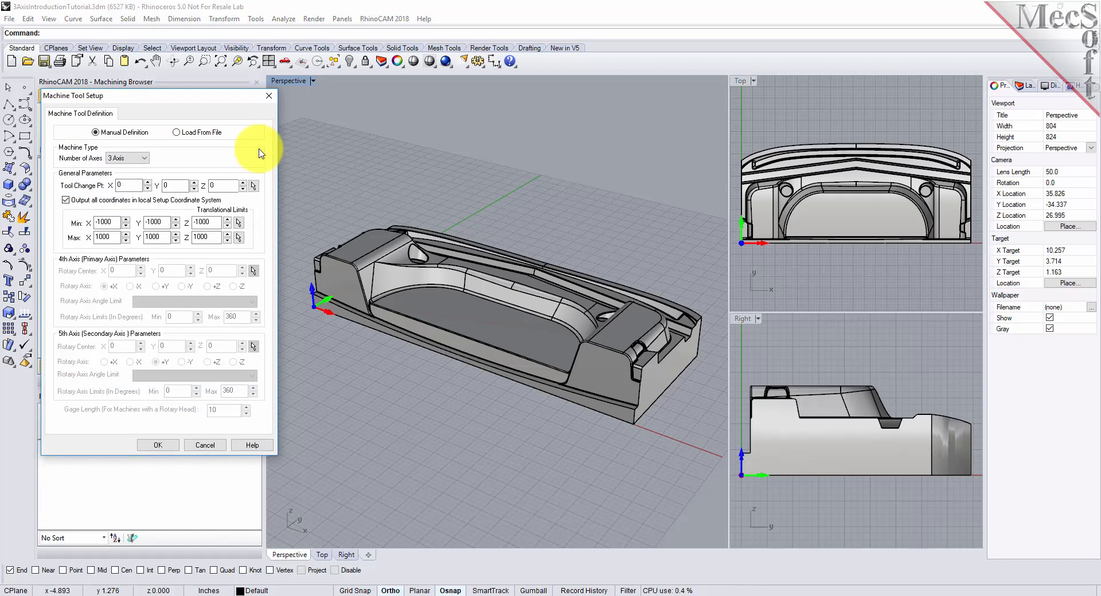
left_click(143, 161)
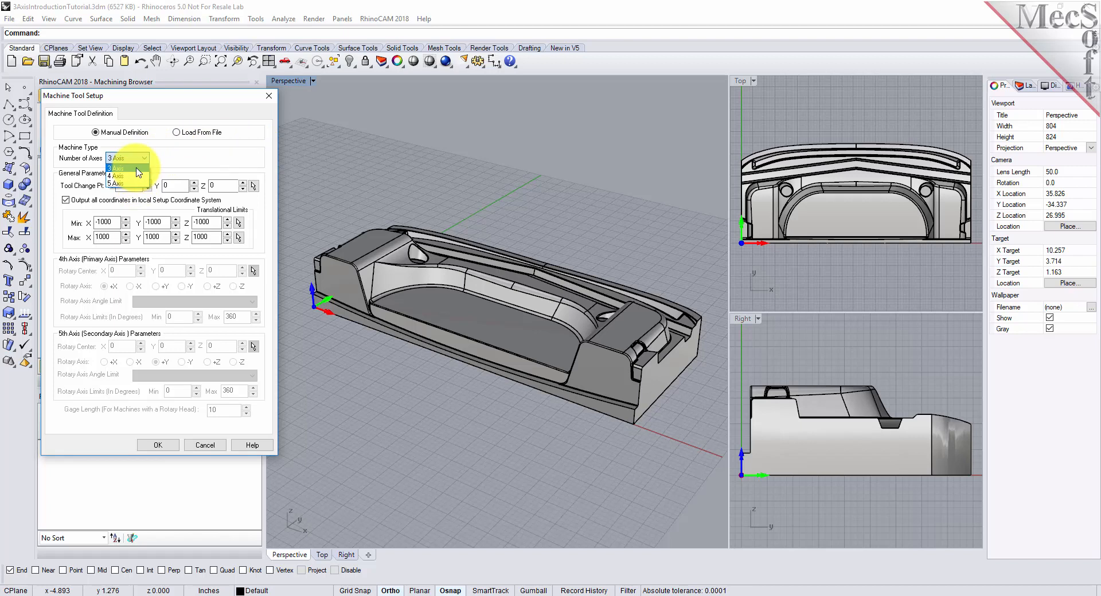
left_click(137, 169)
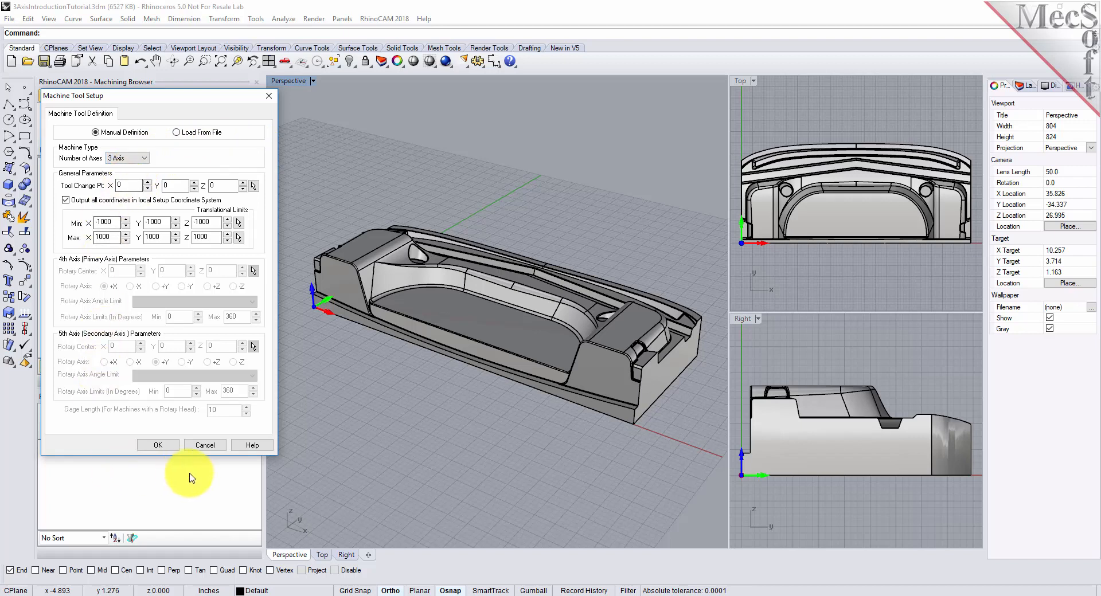
left_click(157, 446)
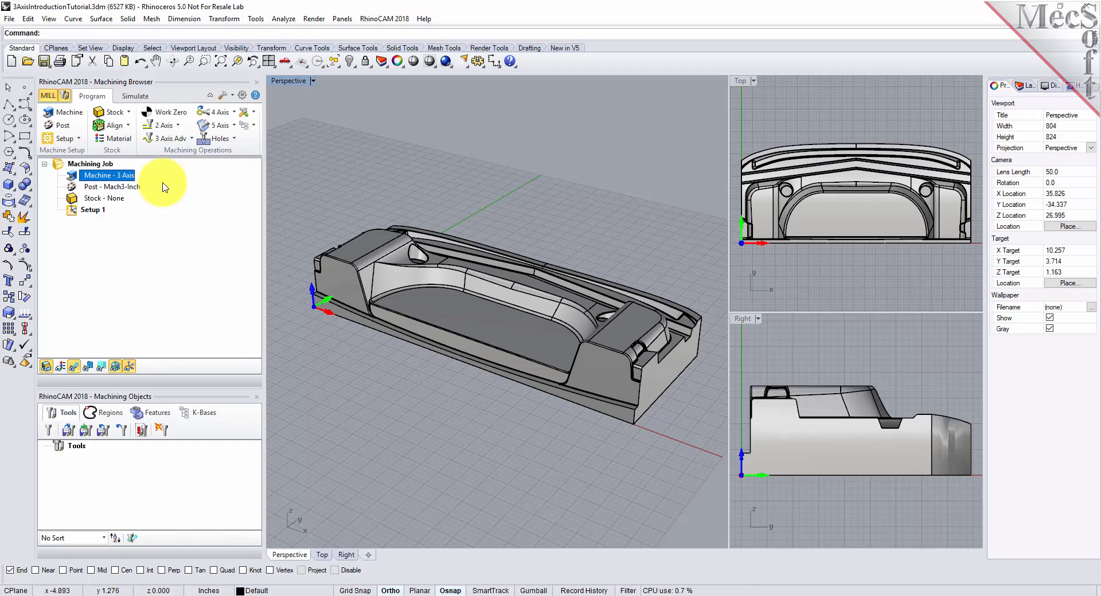
- Set the current post-processor to Haas with .nc as the posted file extension
left_click(67, 131)
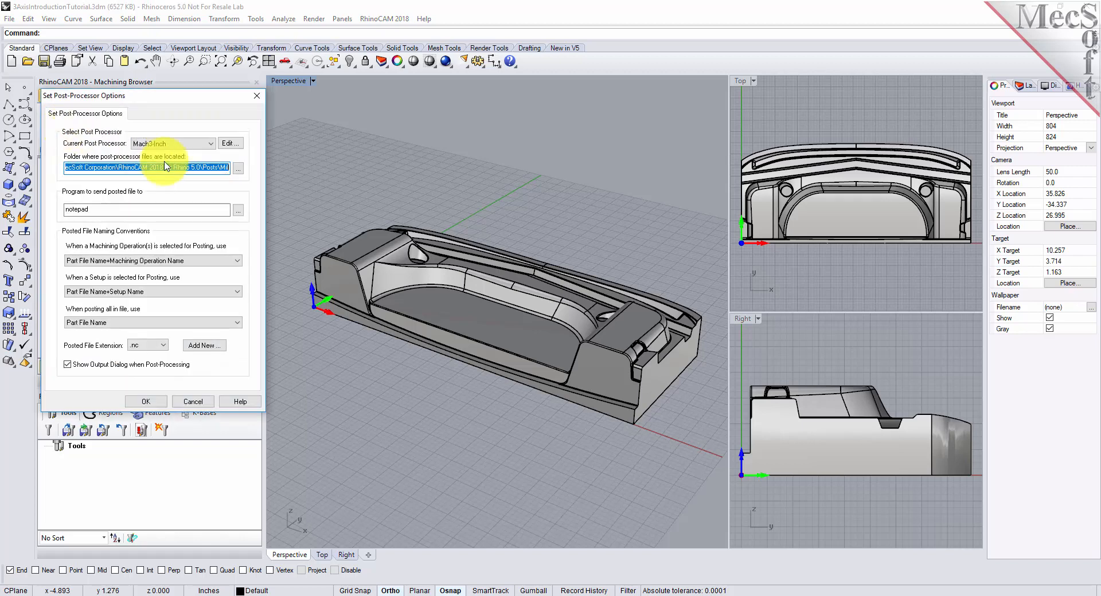
left_click(210, 144)
left_click_drag(213, 289, 213, 258)
scroll(150, 275, "up", 5)
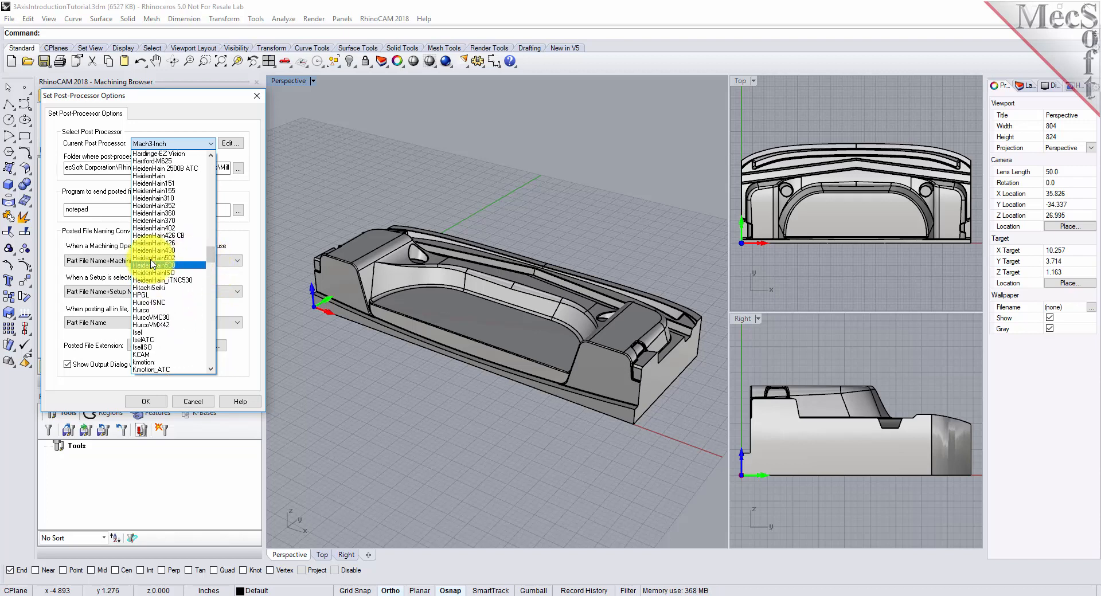
left_click(147, 255)
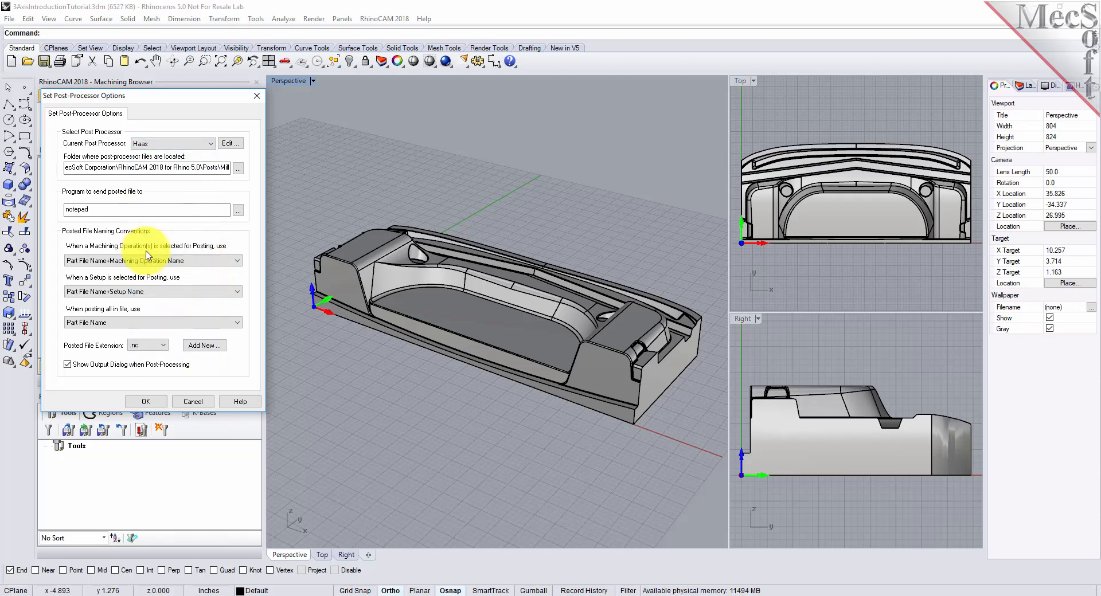
left_click(163, 347)
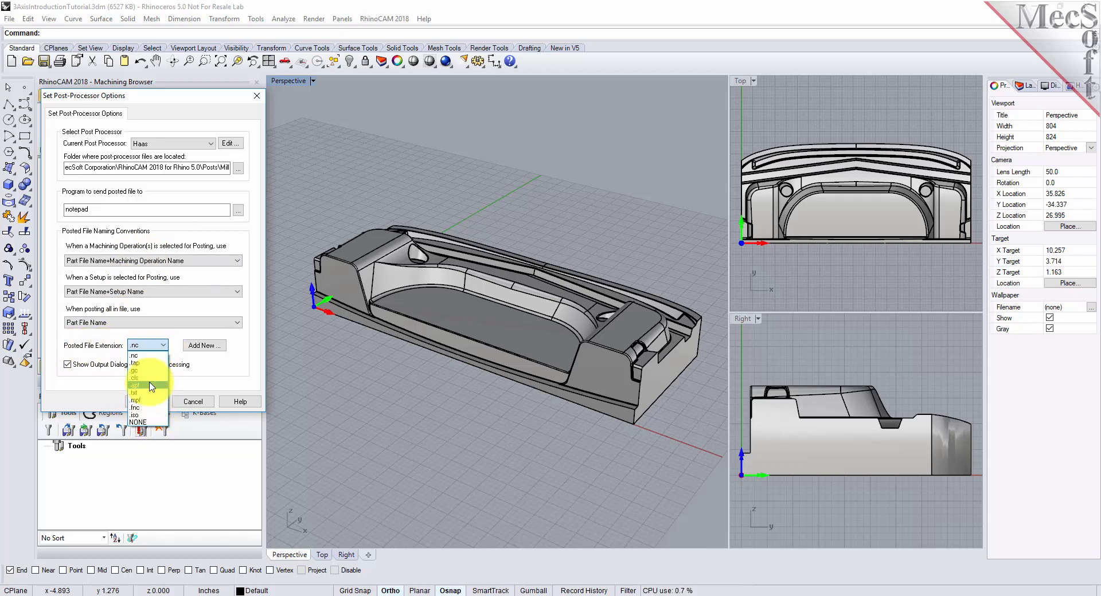
left_click(151, 356)
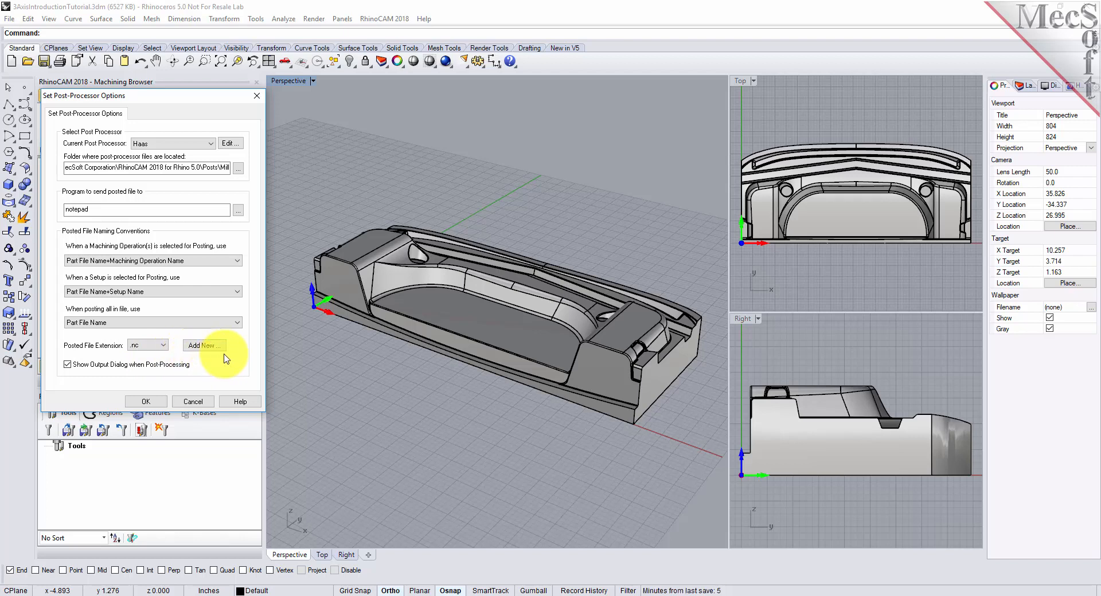
left_click(150, 402)
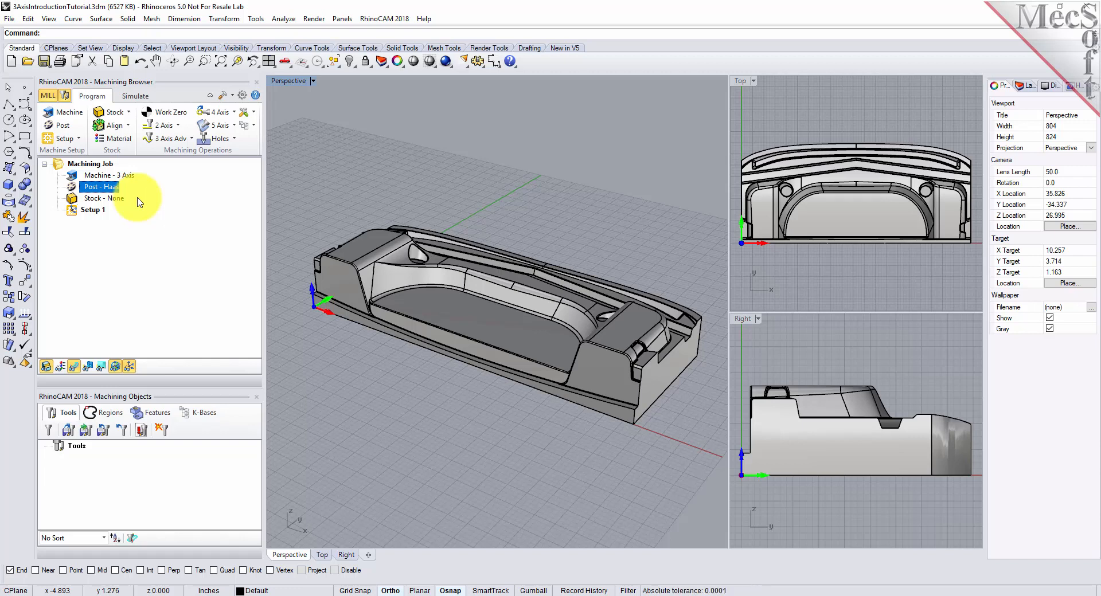
- Start a box stock definition for the machining job and copy its dimensions from the model bounding box
left_click(75, 211)
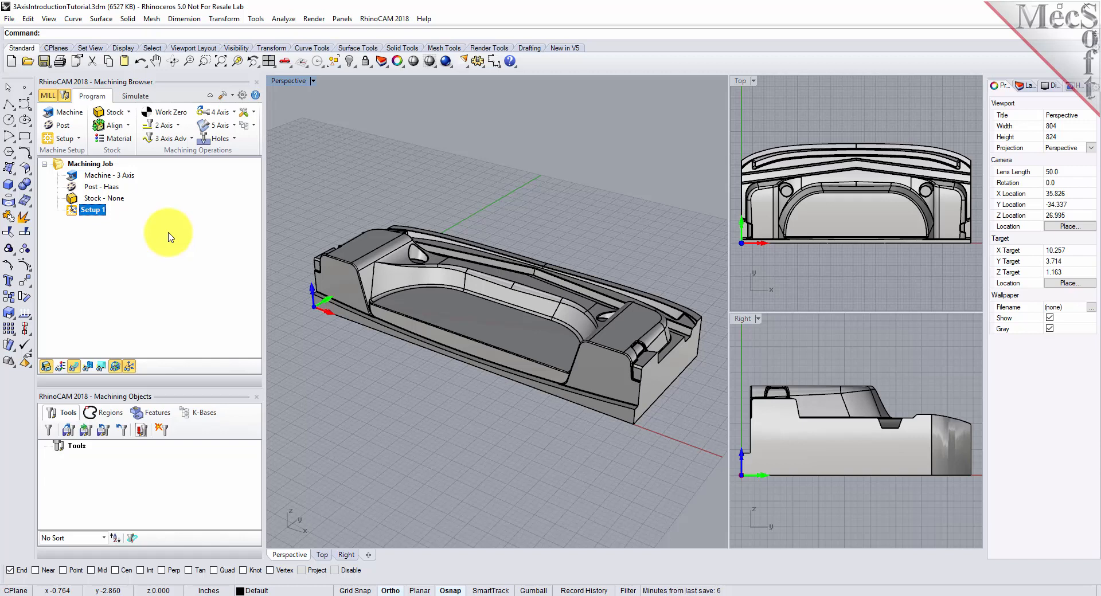
left_click(130, 114)
left_click(129, 114)
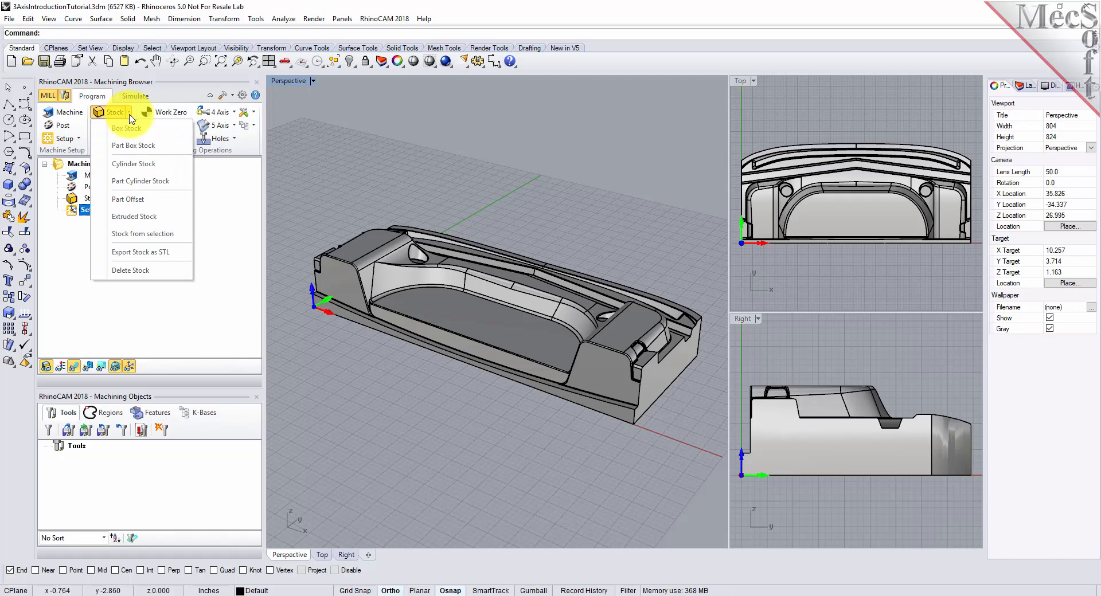
left_click(162, 130)
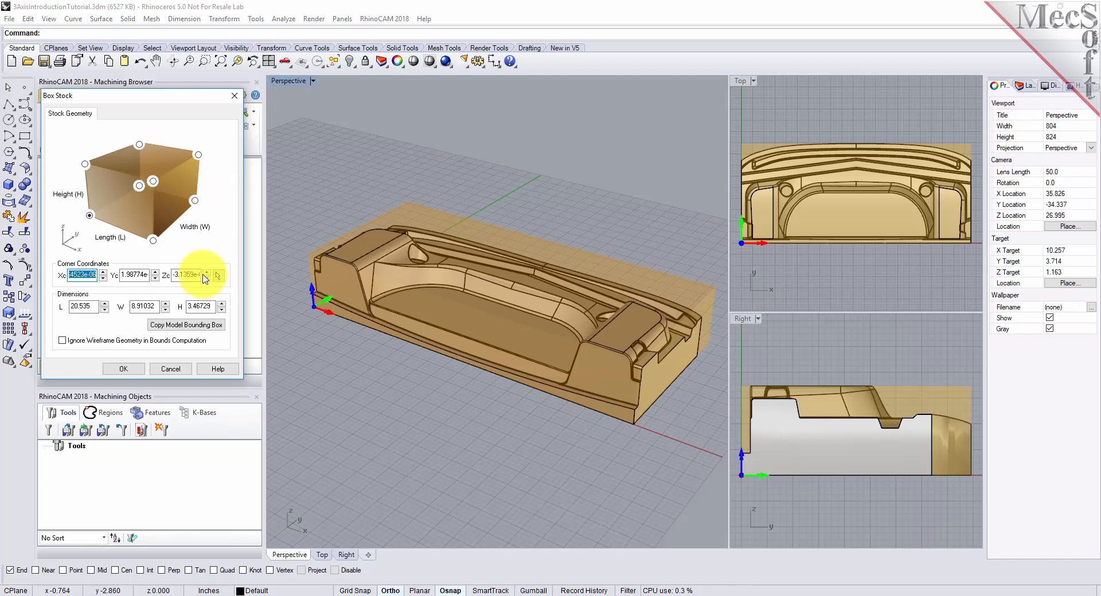
left_click(185, 325)
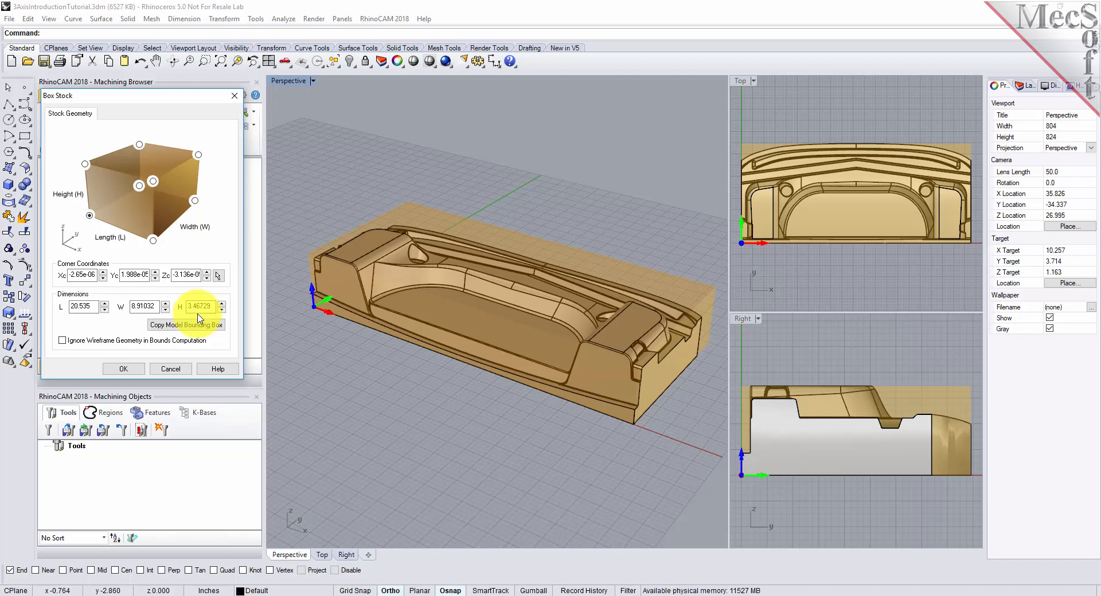
- Set the box stock's height to 3.75 inches, referenced from its lower front corner at the origin, and create it
left_click_drag(215, 306, 163, 306)
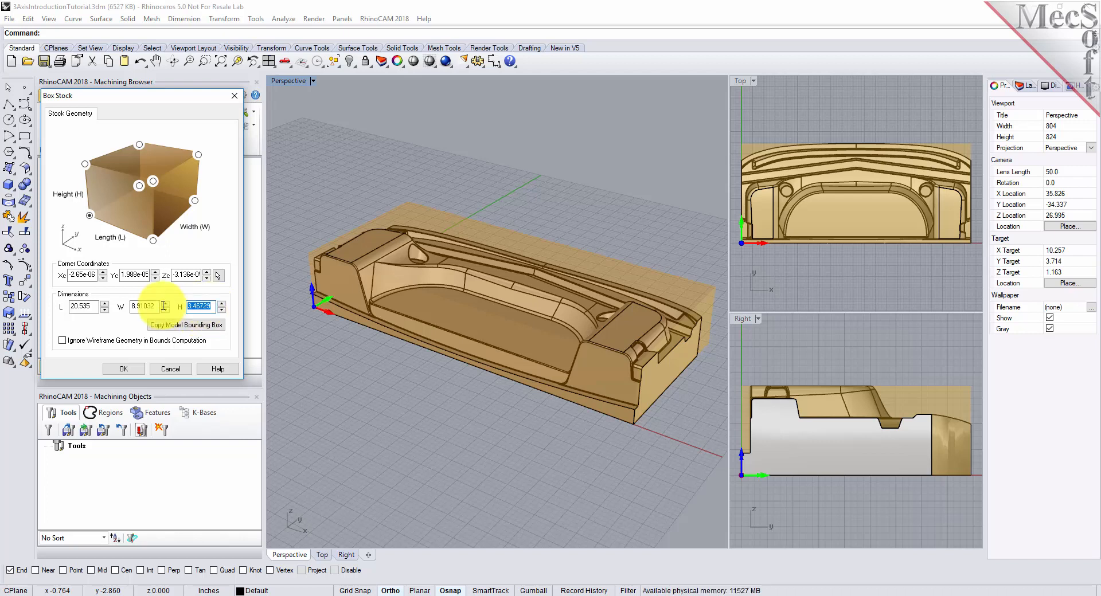
type("3.75")
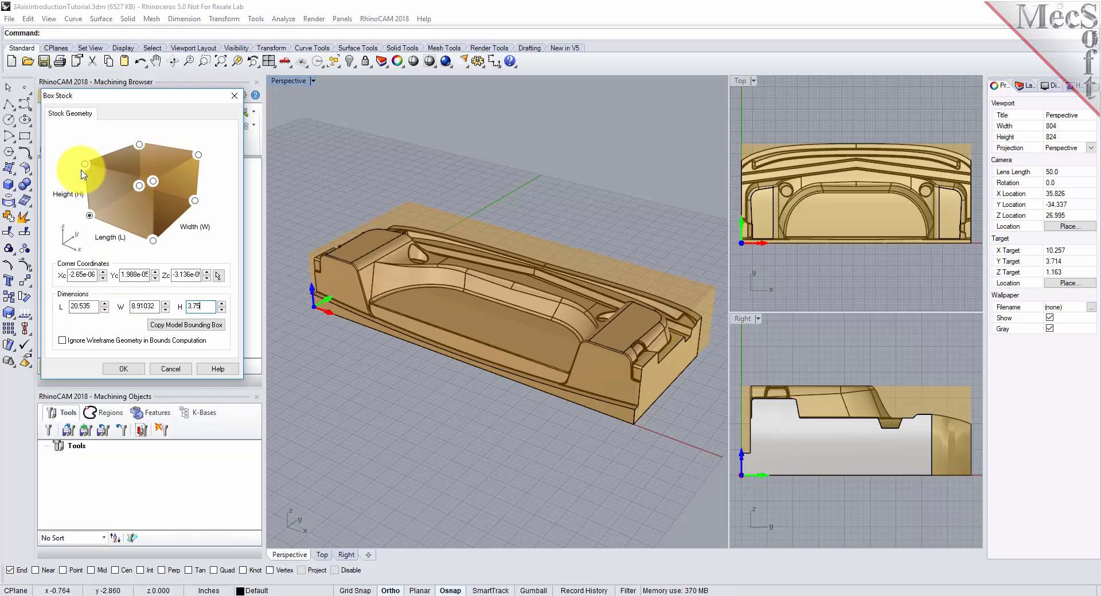
left_click(88, 216)
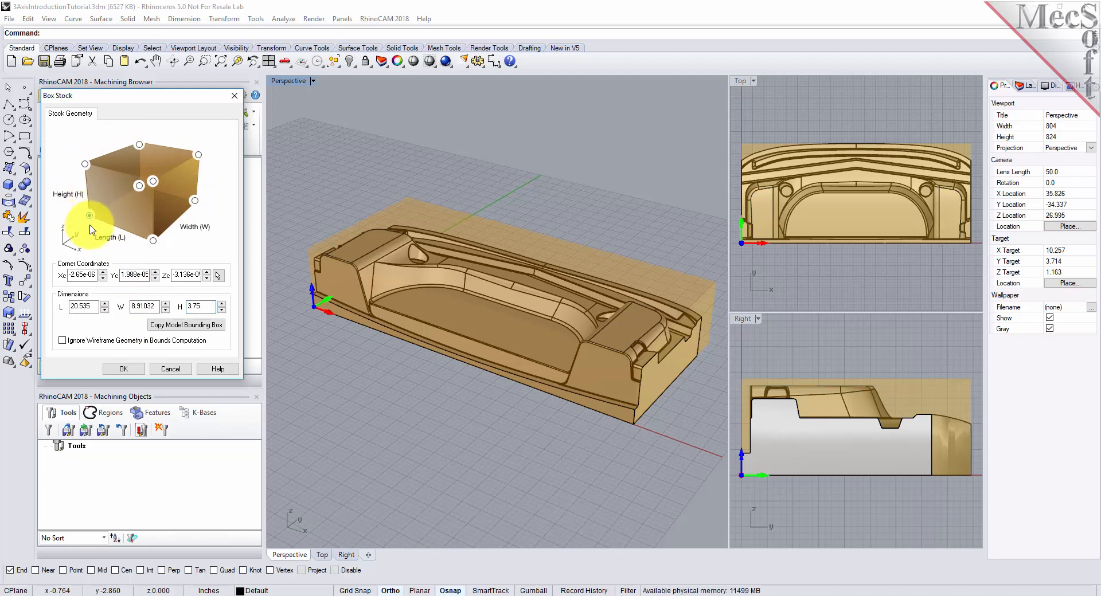
left_click(124, 369)
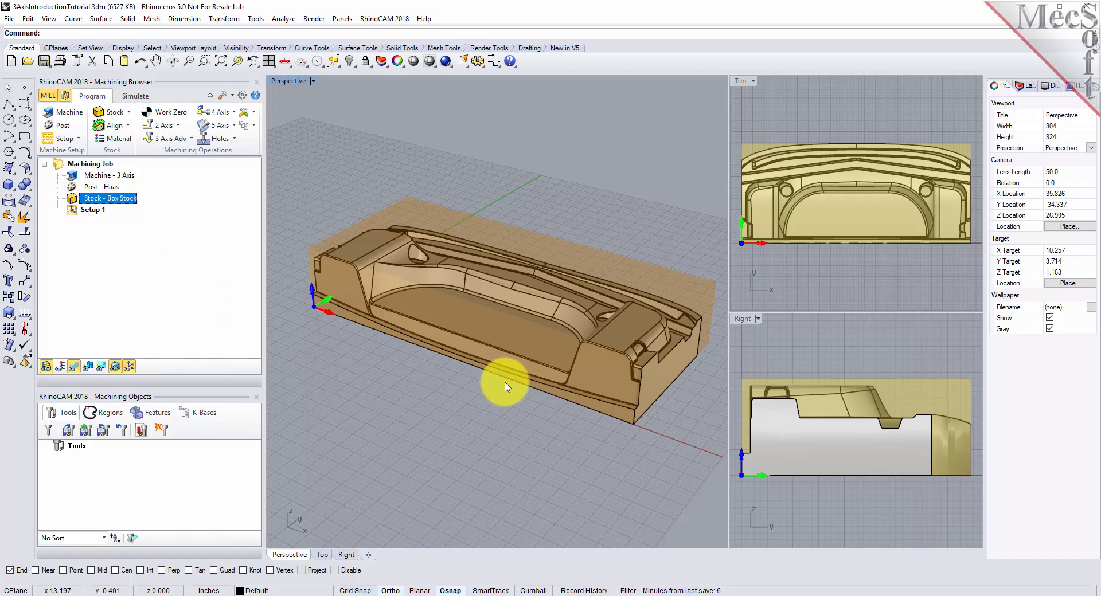
- Toggle the stock's visibility off and on to view the part without it, leaving the stock displayed
left_click(47, 369)
left_click(48, 369)
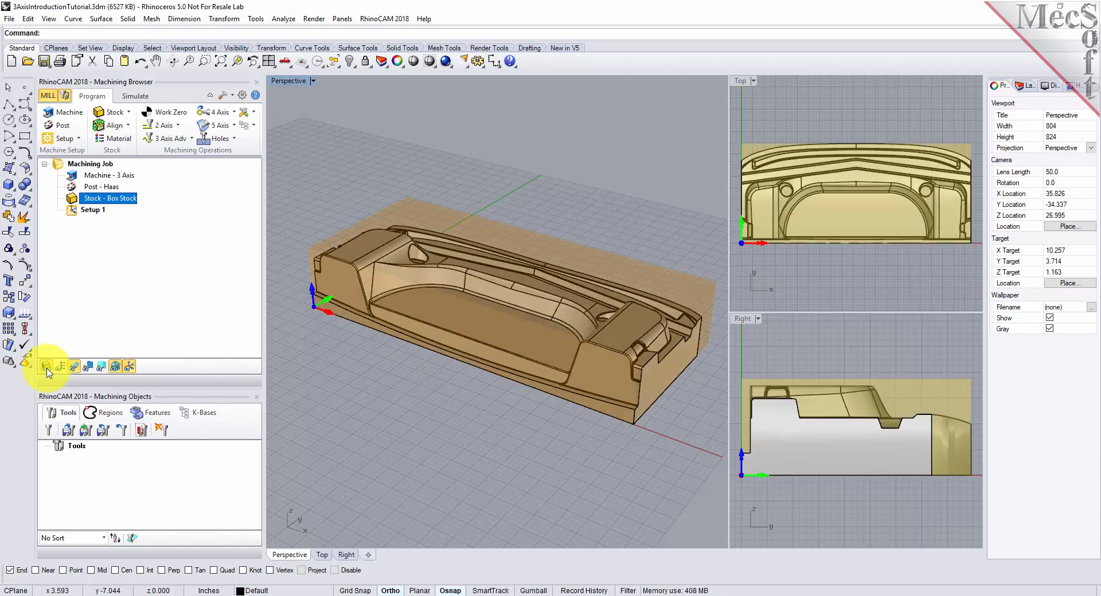
left_click(47, 369)
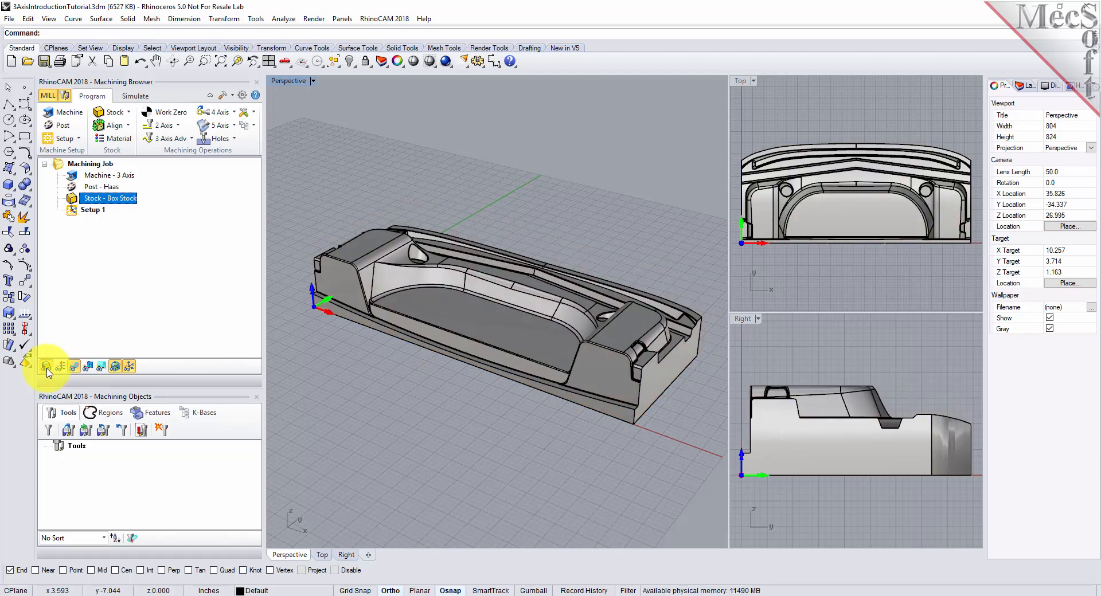
left_click(47, 368)
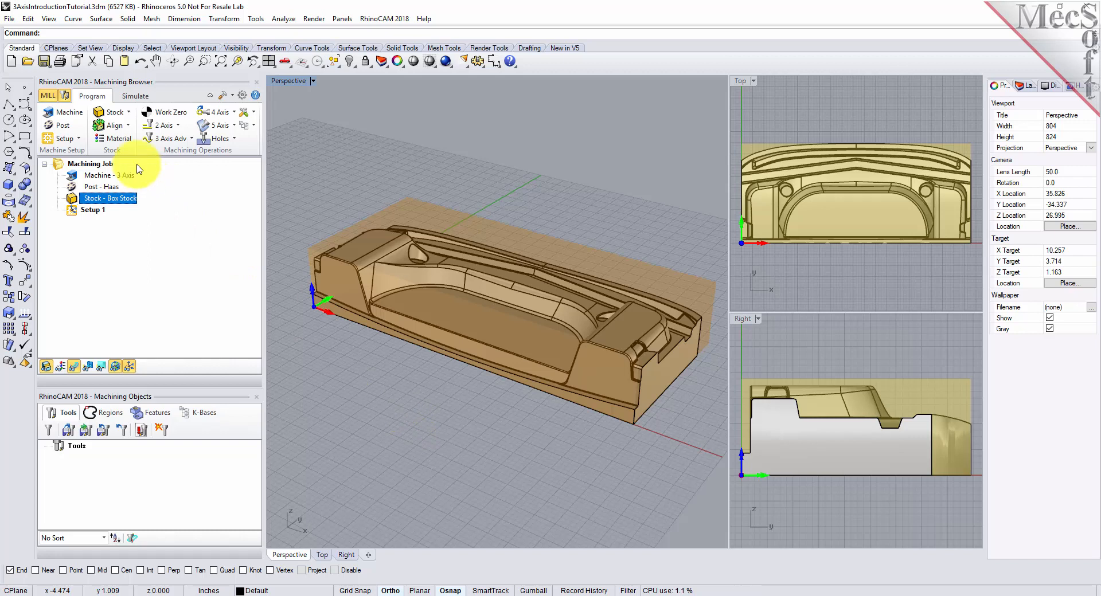
- Align the box stock about the part with Z alignment at Bottom and XY alignment at Center
left_click(112, 125)
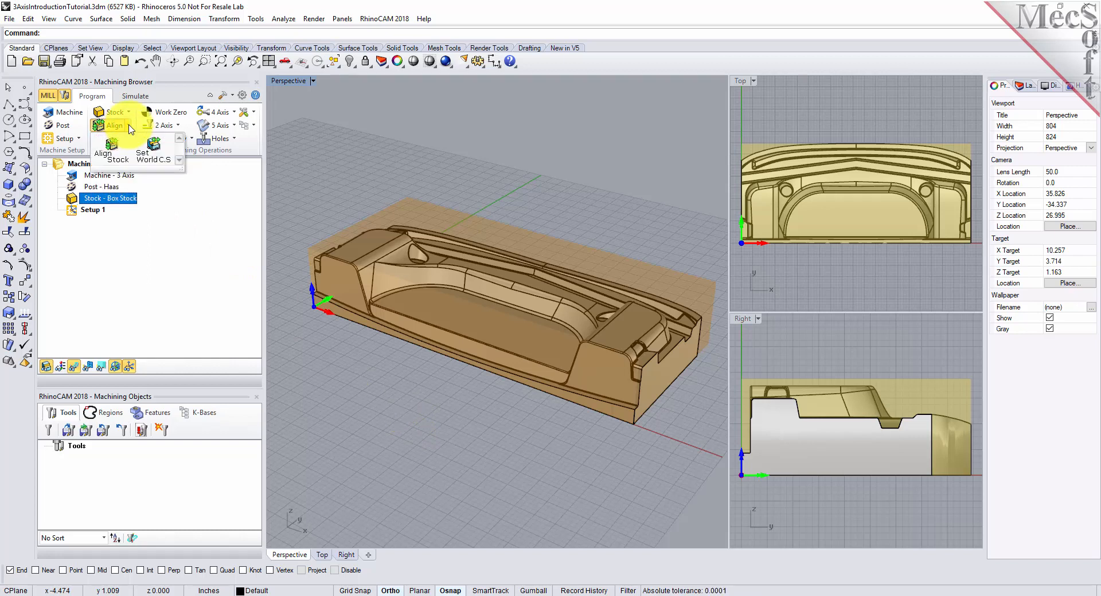
left_click(127, 154)
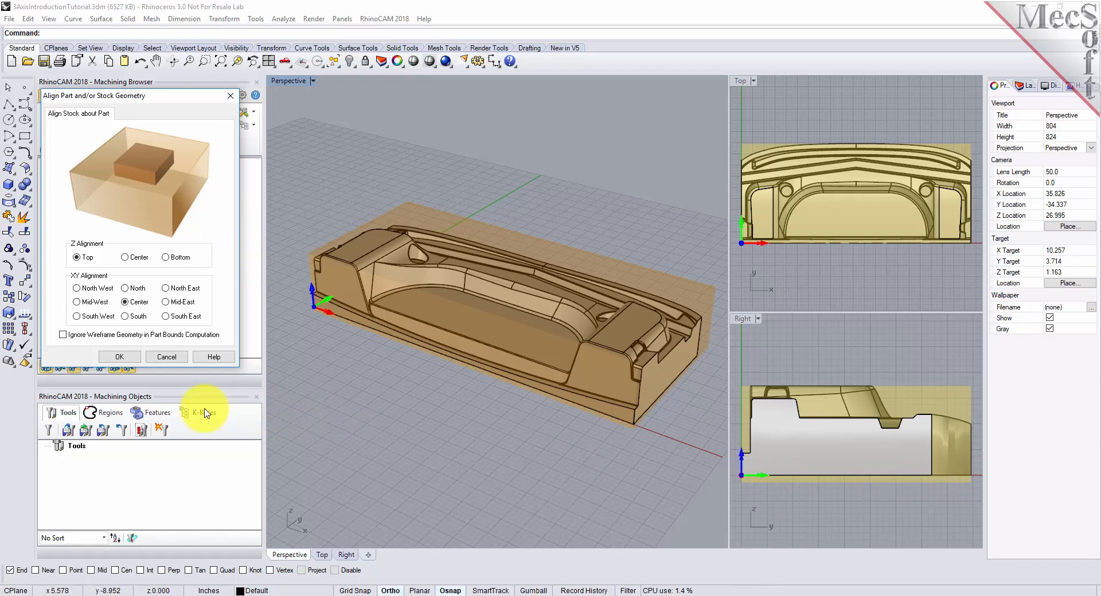
left_click(165, 258)
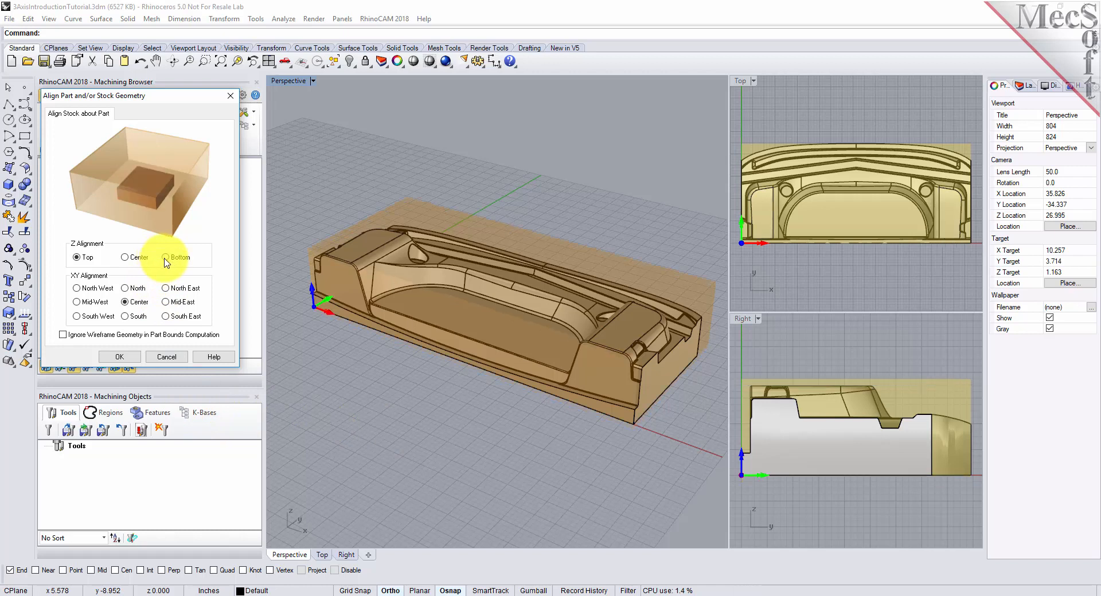
left_click(126, 303)
left_click(122, 358)
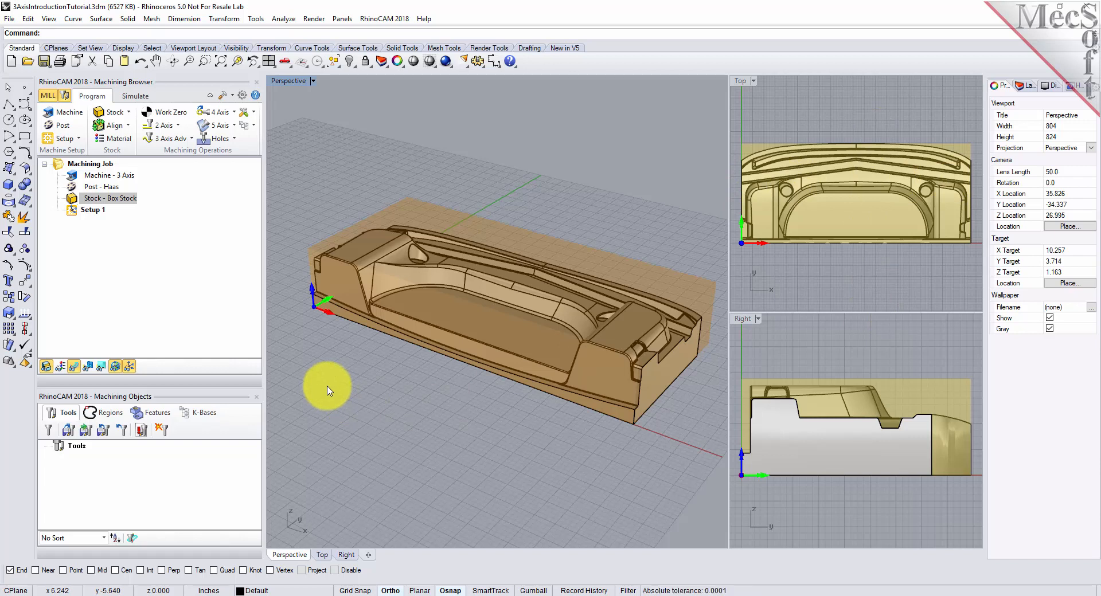
- Assign ALUMINUM - 6061 as the stock material from FeedsSpeedsDataINCH.xml
left_click(126, 140)
left_click(145, 180)
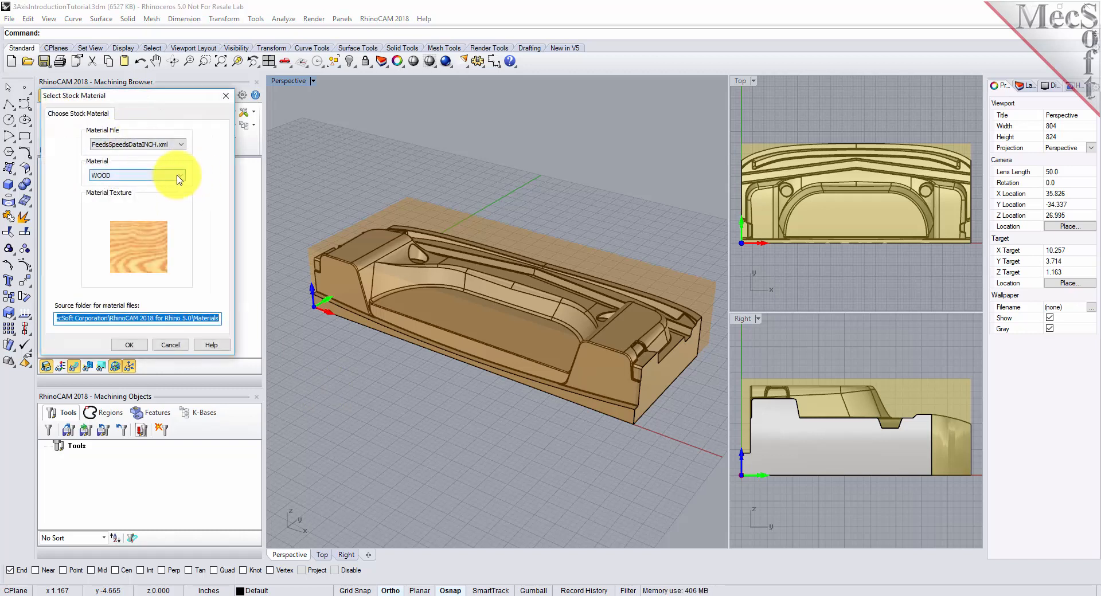
left_click(178, 179)
left_click_drag(182, 270, 183, 201)
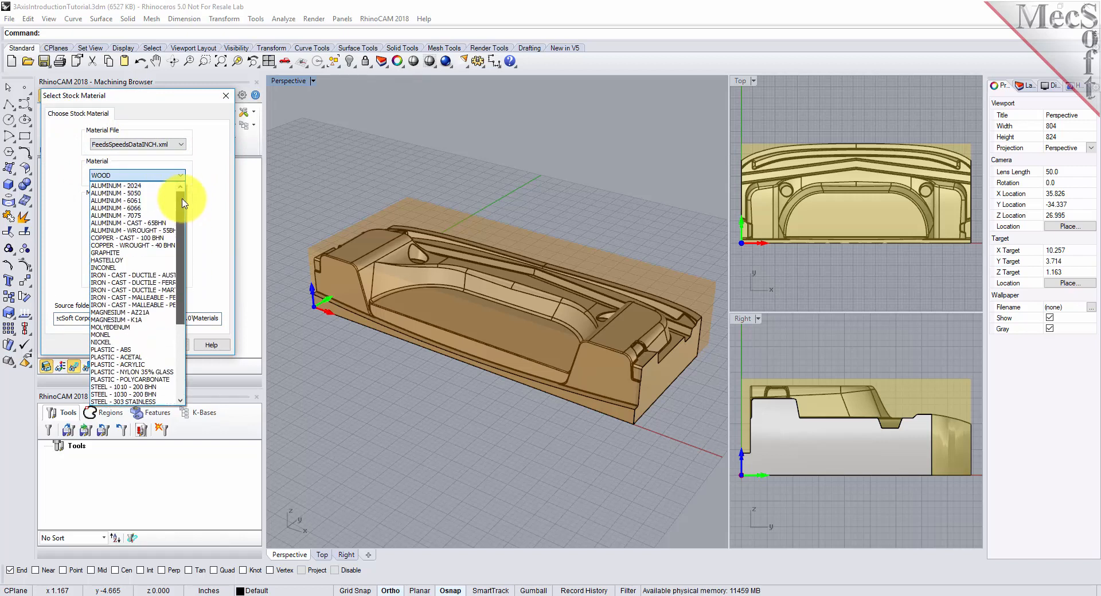
left_click(149, 201)
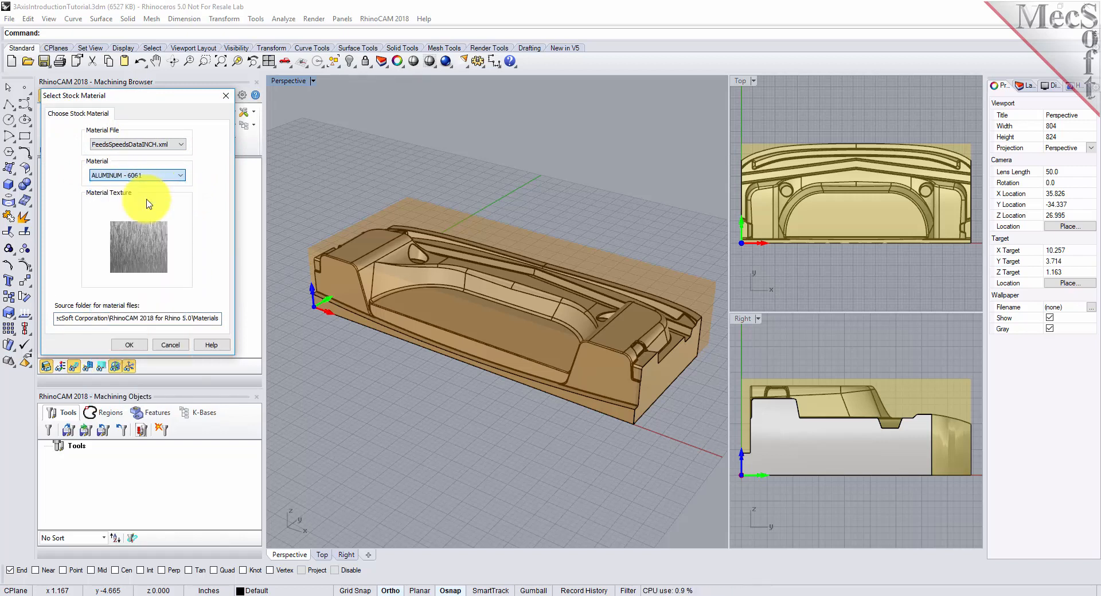
left_click(131, 345)
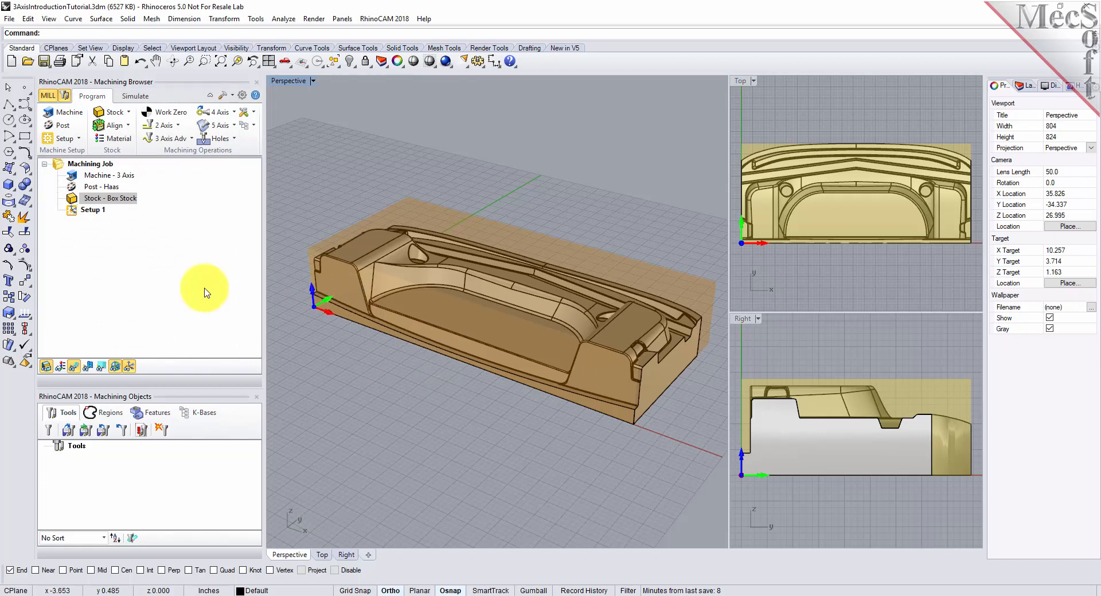
- Toggle the material texture on the stock to view the aluminum appearance, leaving the texture display off
left_click(61, 367)
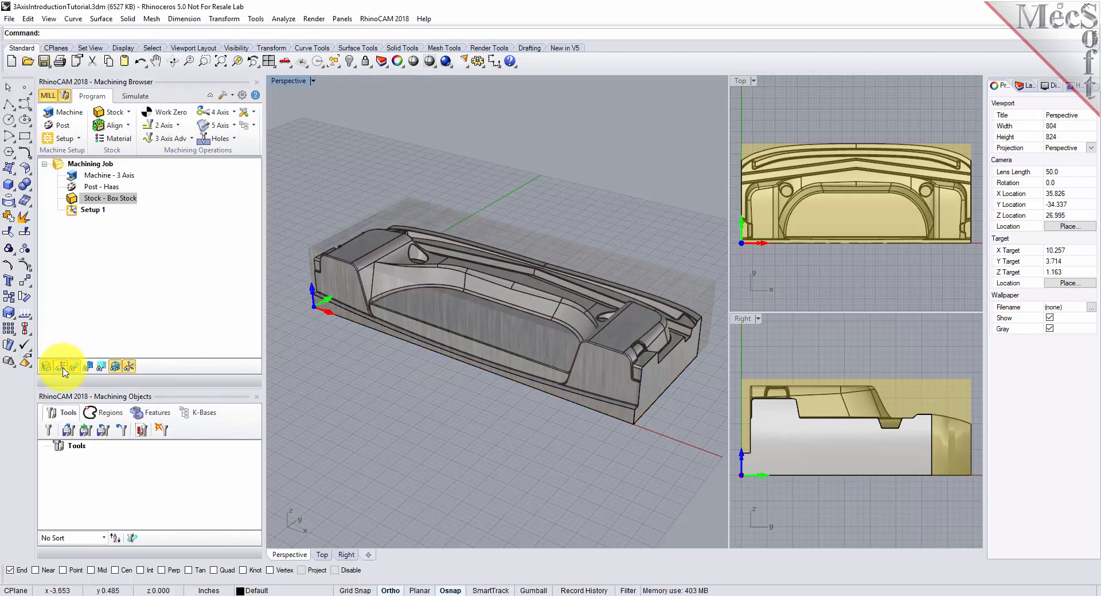
left_click(61, 368)
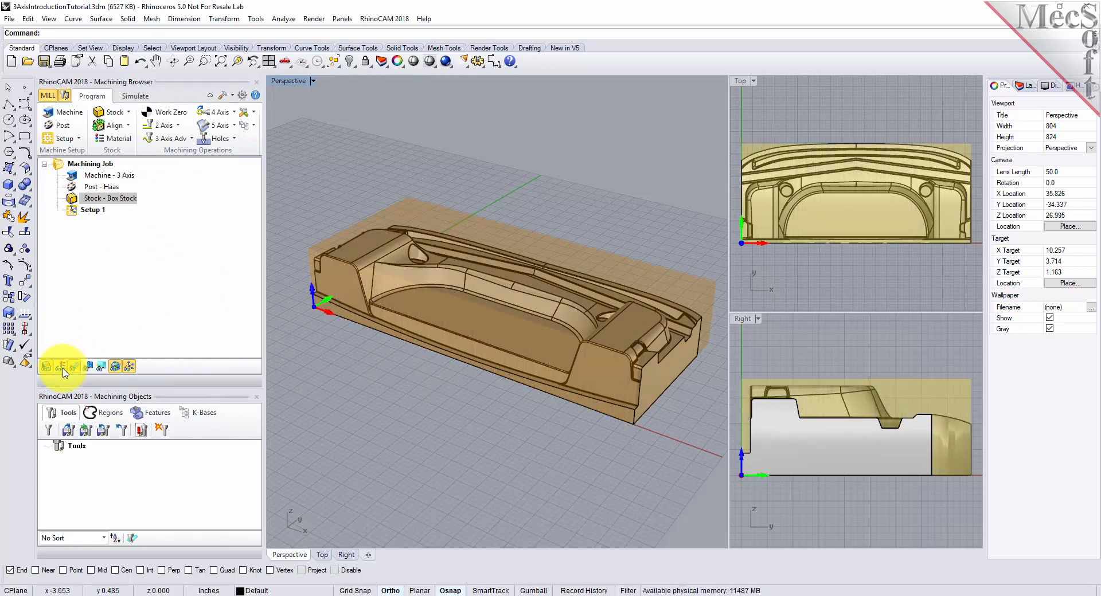
left_click(62, 368)
mouse_move(538, 376)
right_mouse_down()
mouse_move(521, 364)
mouse_move(521, 376)
mouse_move(516, 278)
mouse_move(526, 344)
mouse_move(552, 384)
mouse_move(554, 371)
right_mouse_up()
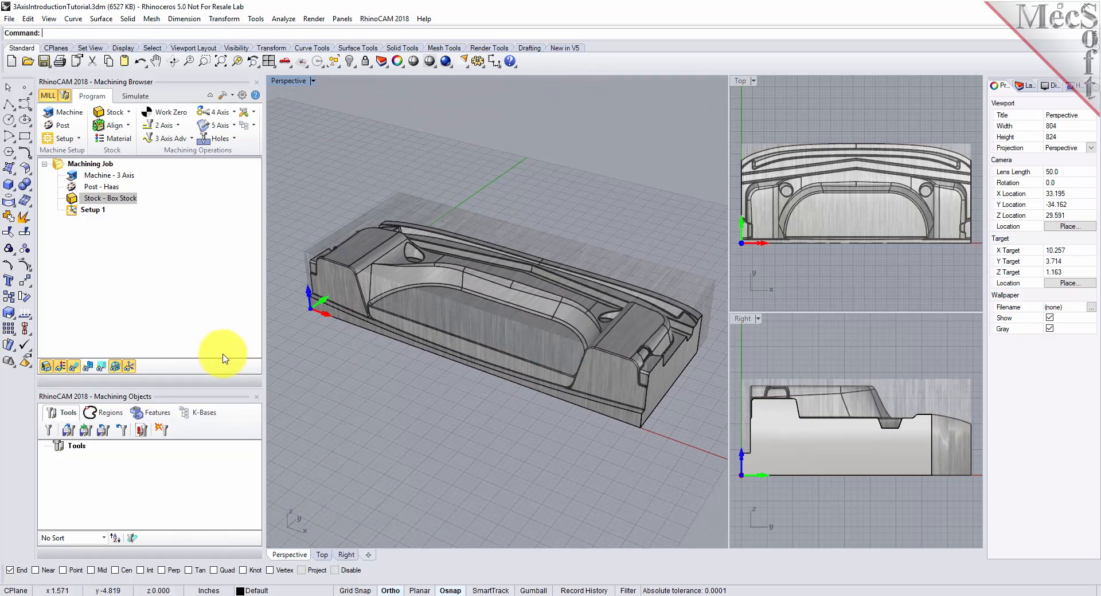
left_click(59, 368)
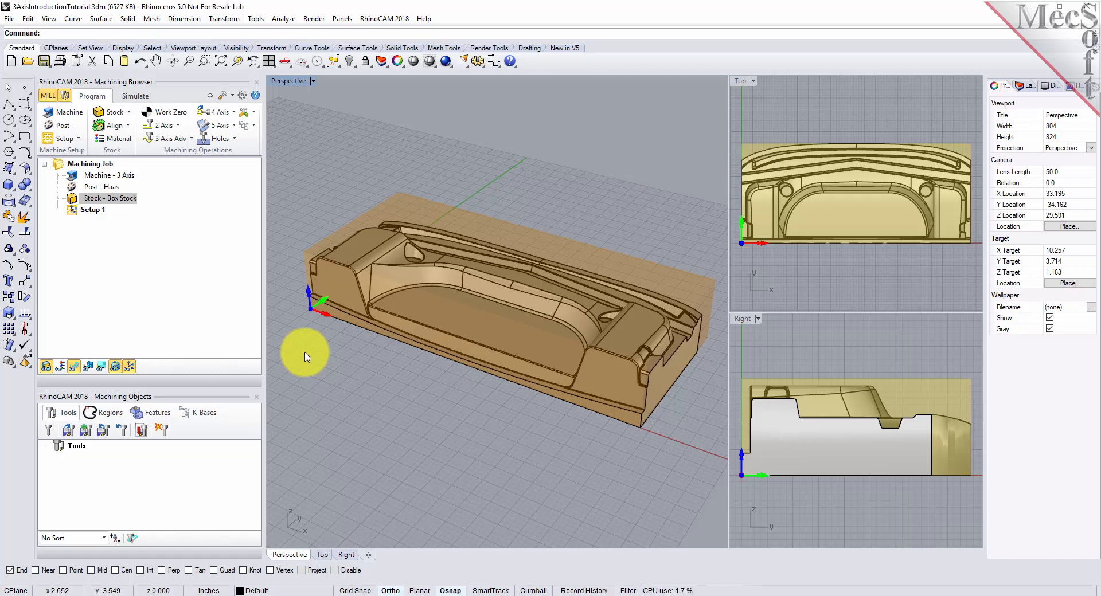
- Set the world coordinate system origin to the stock box's South West corner at Highest Z, and fit the Right view to the model
left_click(129, 127)
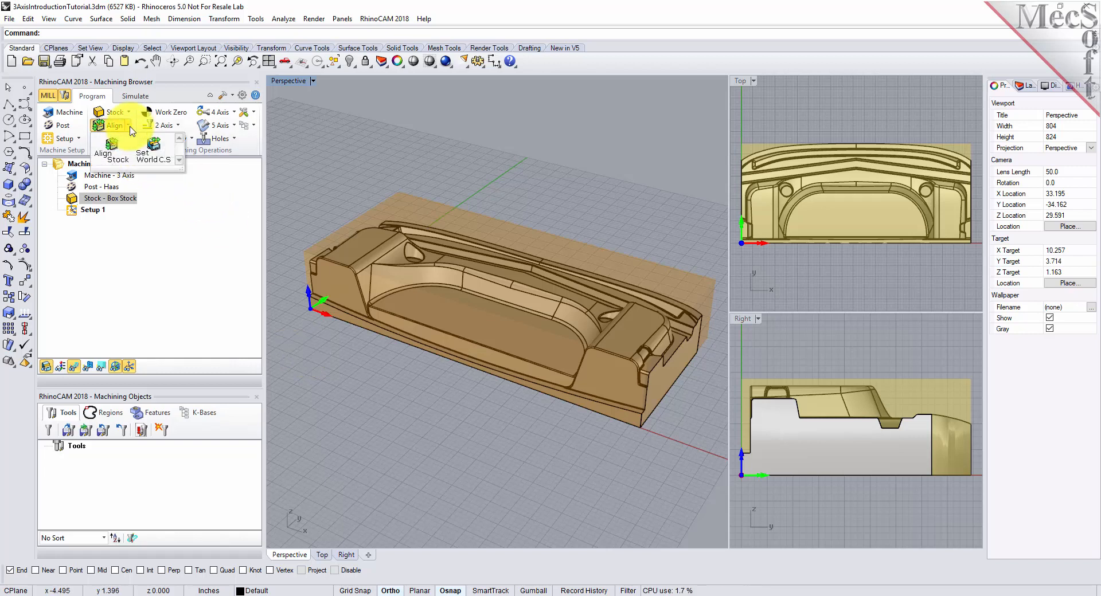
left_click(155, 152)
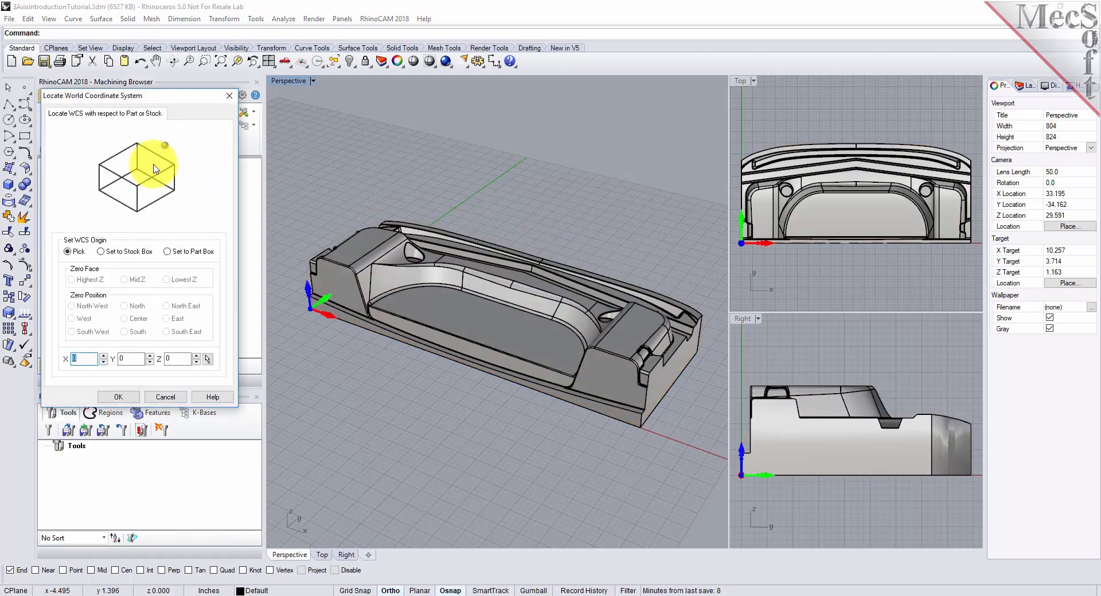
left_click(101, 252)
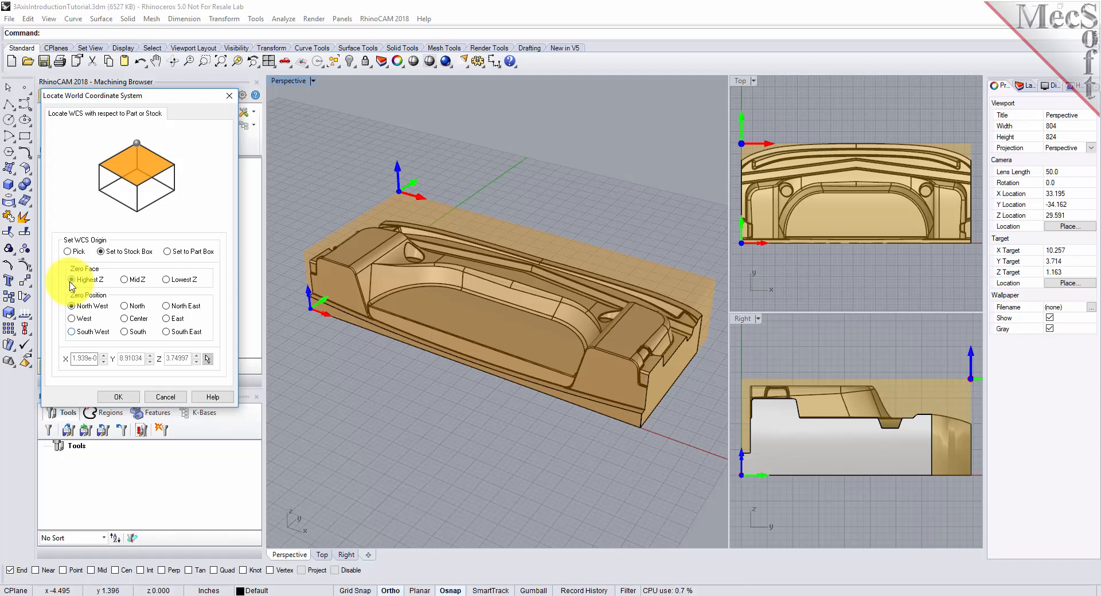
left_click(71, 332)
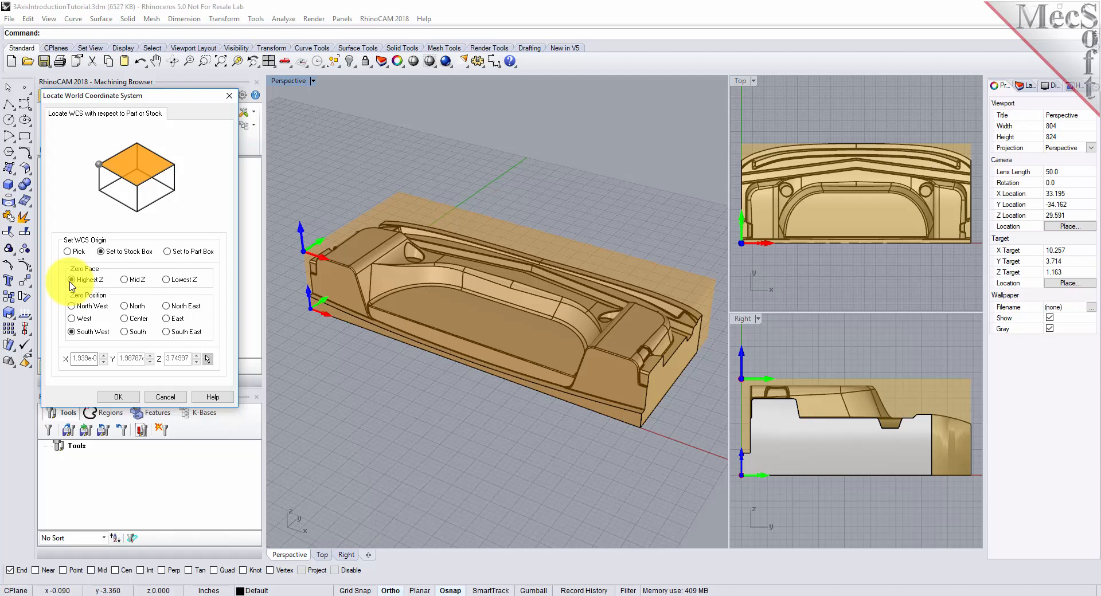
key("Return")
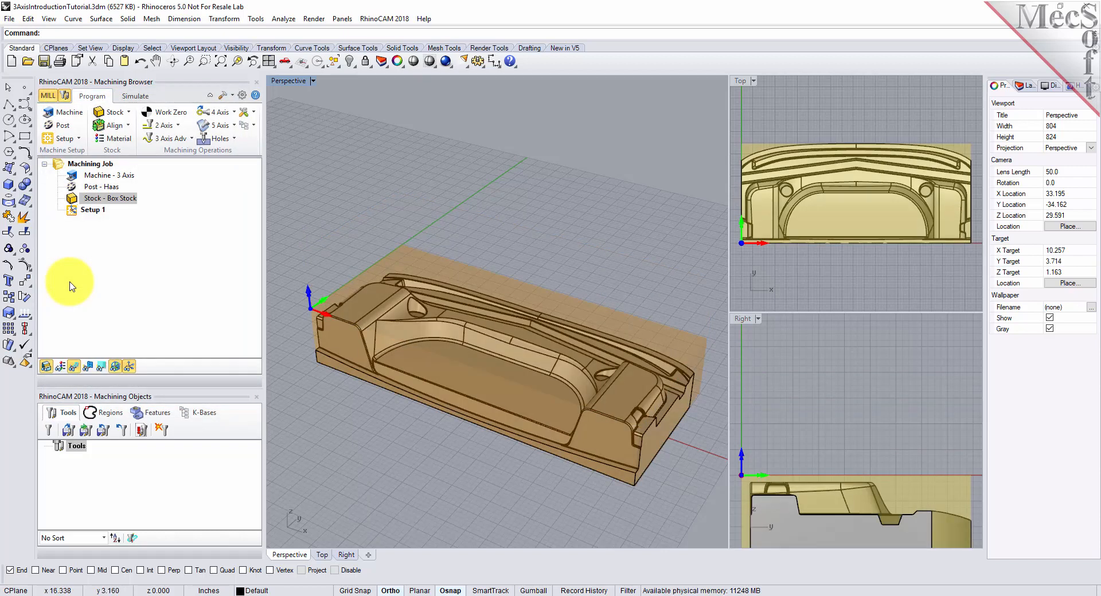
key("ctrl+Tab")
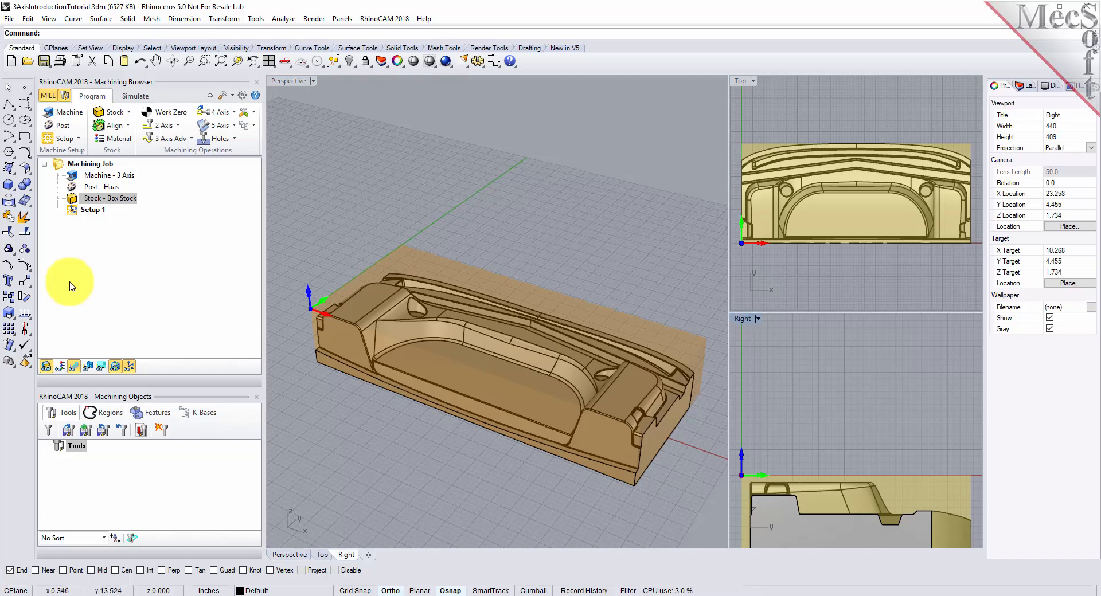
left_click(221, 61)
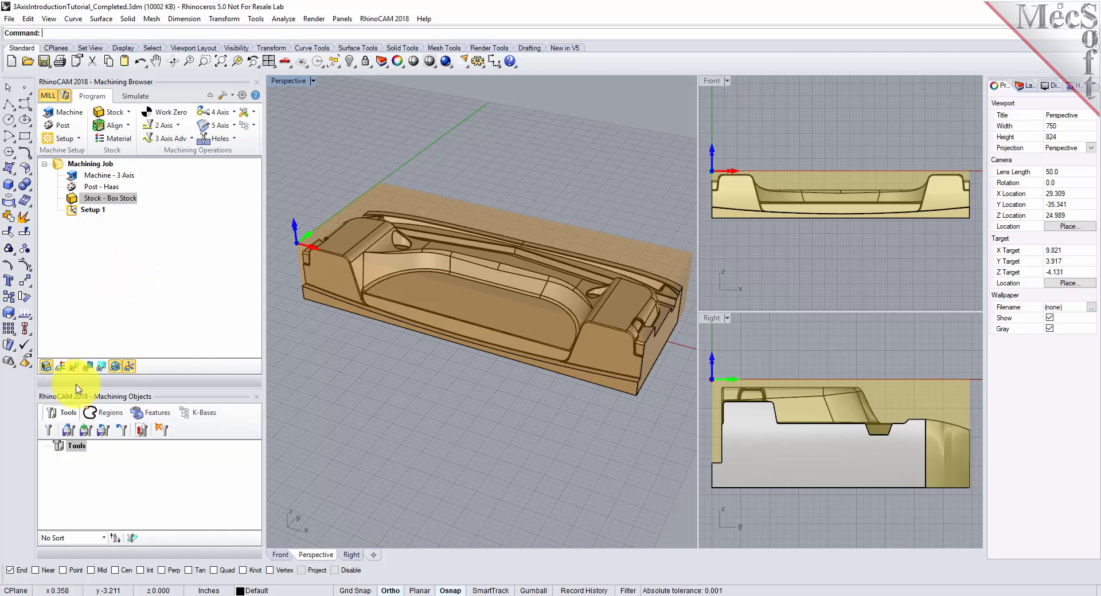
- Load the cutting tools from the 3AxisIntroductionTutorial.vkb library into the session
left_click(68, 432)
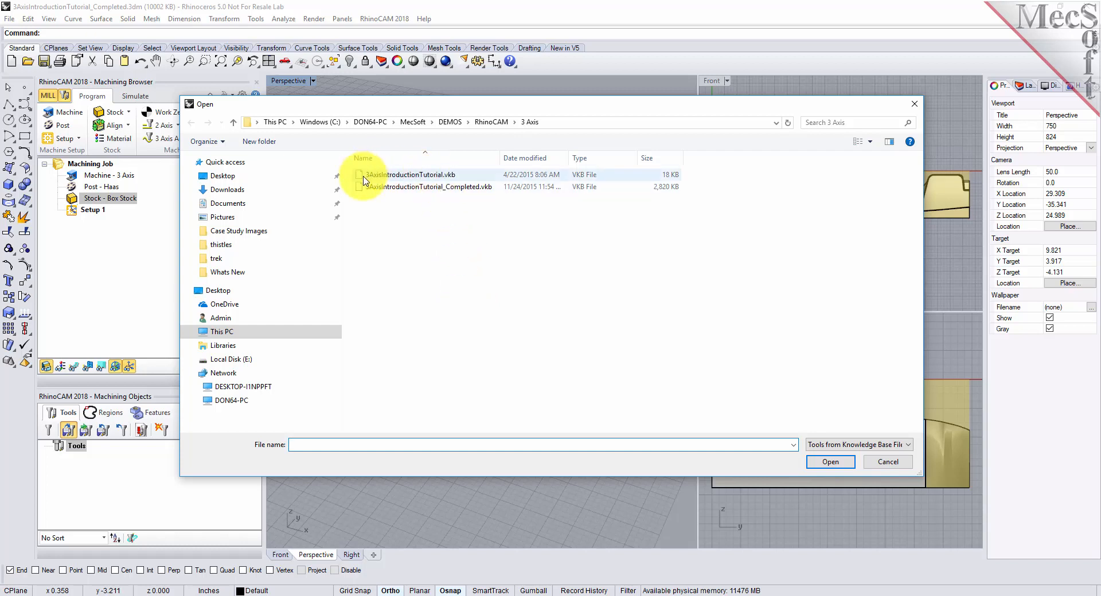
left_click(409, 176)
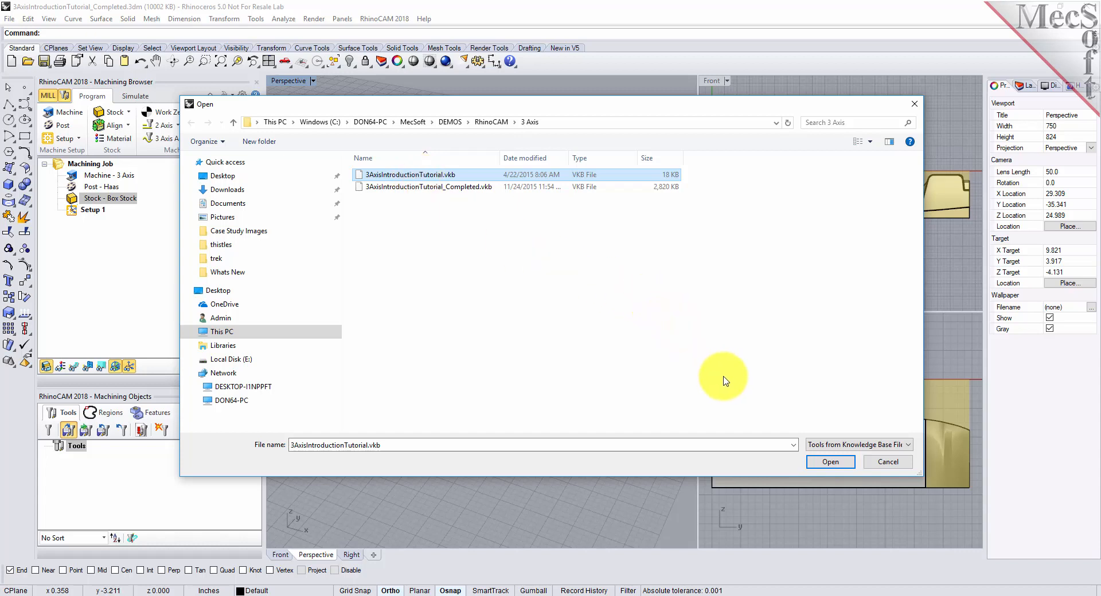
left_click(836, 463)
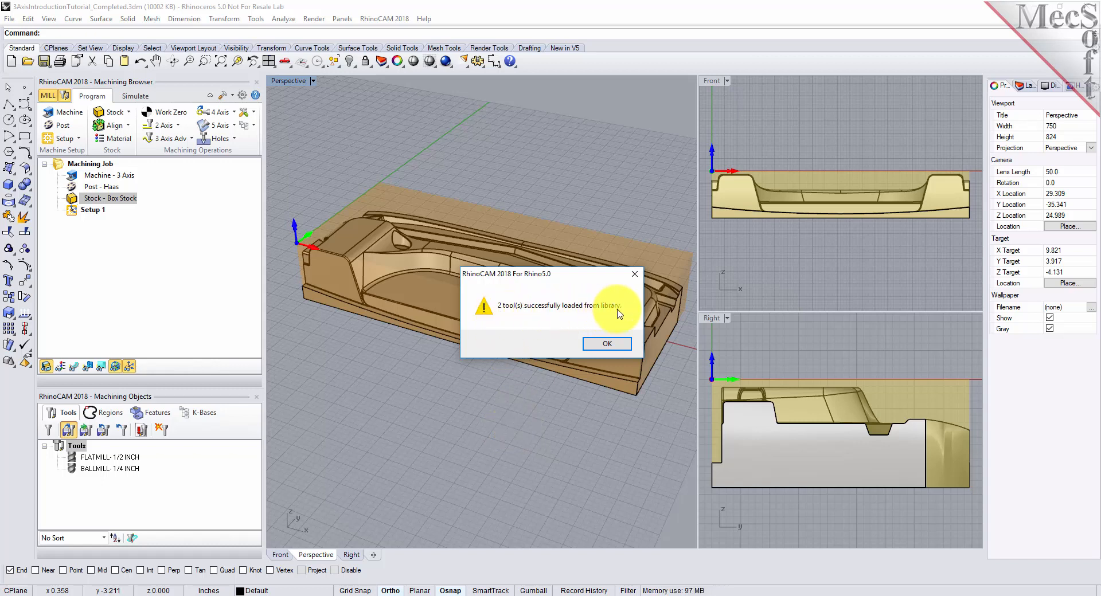
left_click(610, 343)
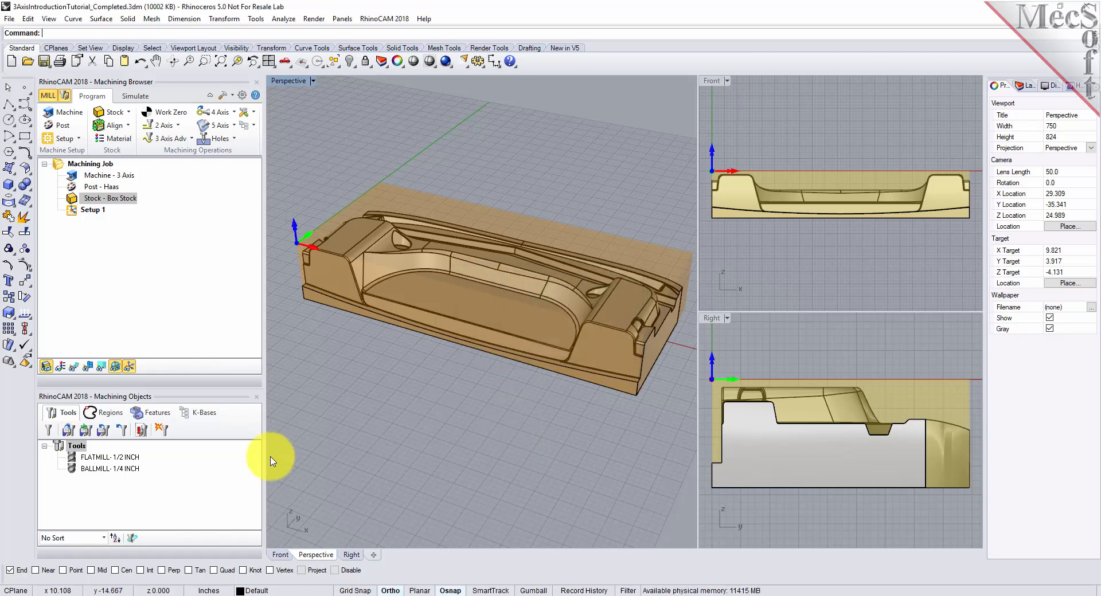
- Review the dimensions, properties, feeds and speeds of the 1/4 inch ball mill and 1/2 inch flat mill
left_click(127, 458)
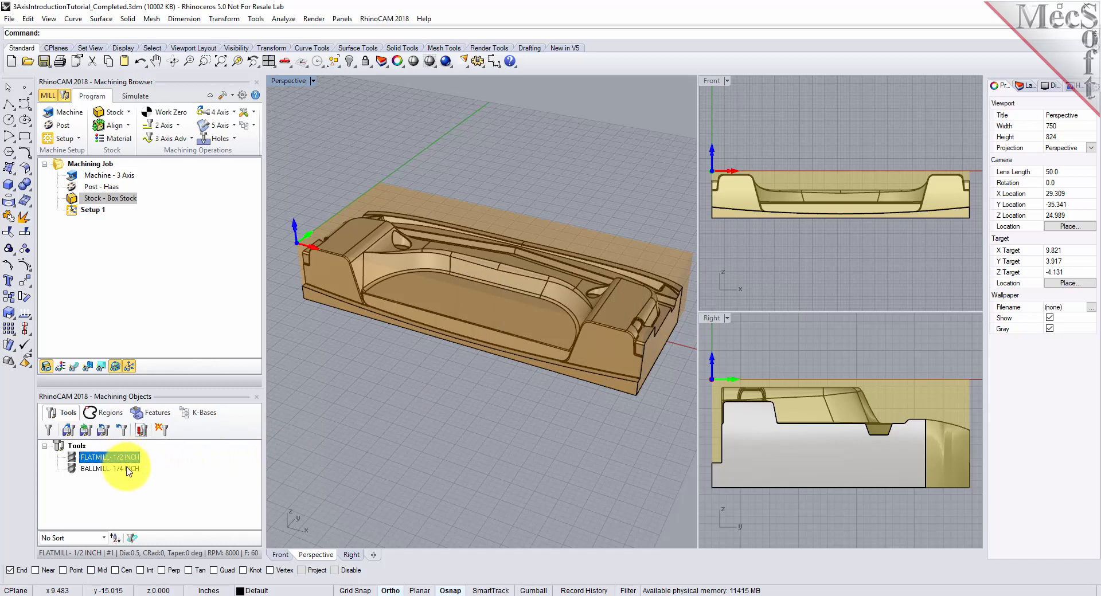
left_click(127, 471)
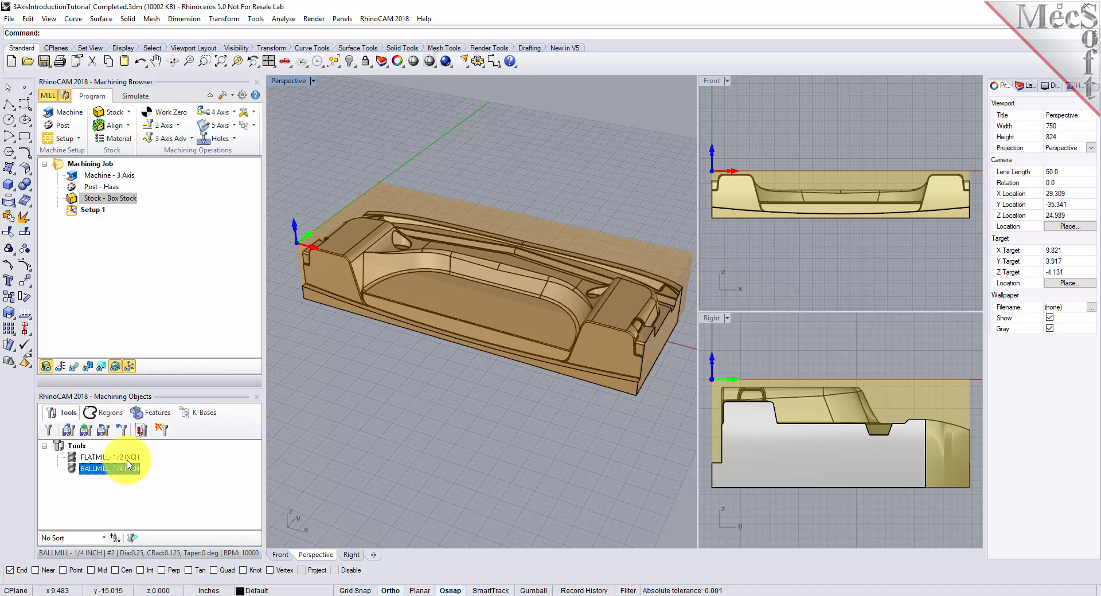
double_click(130, 471)
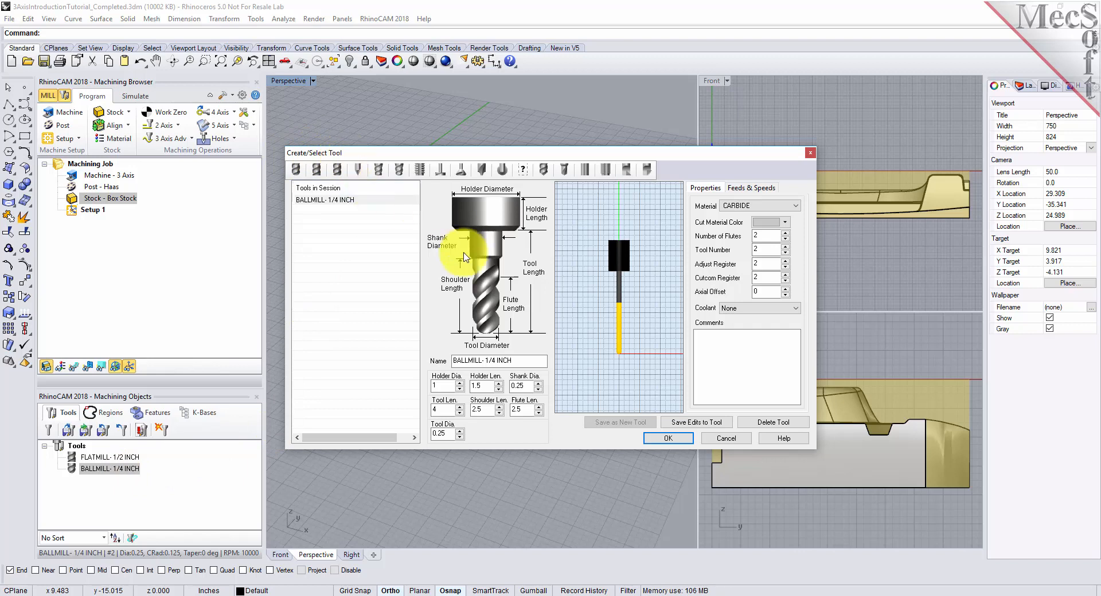
left_click(751, 188)
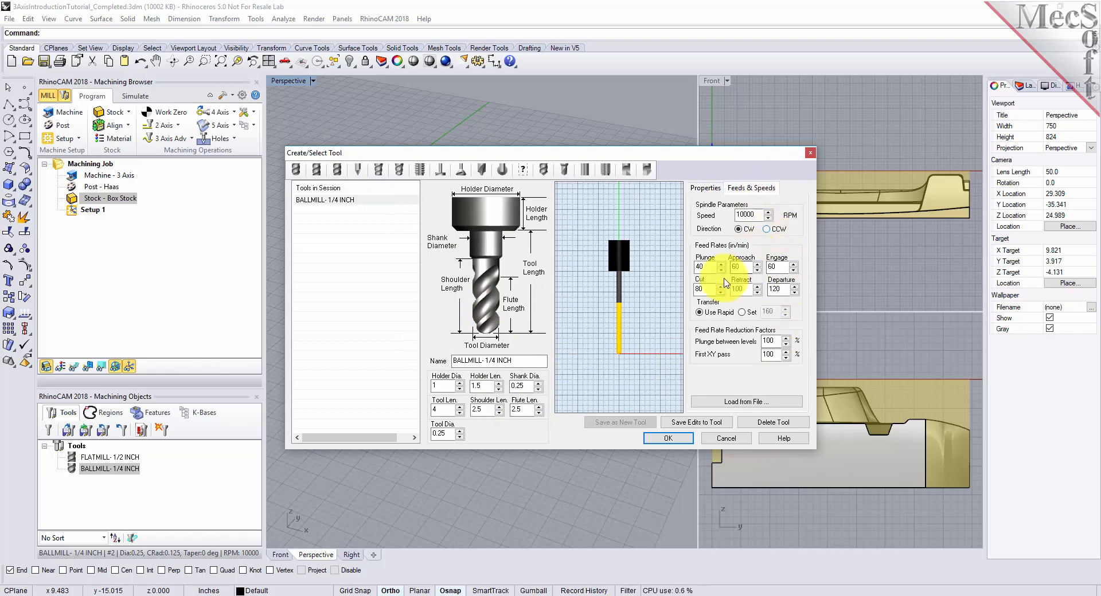
left_click(309, 201)
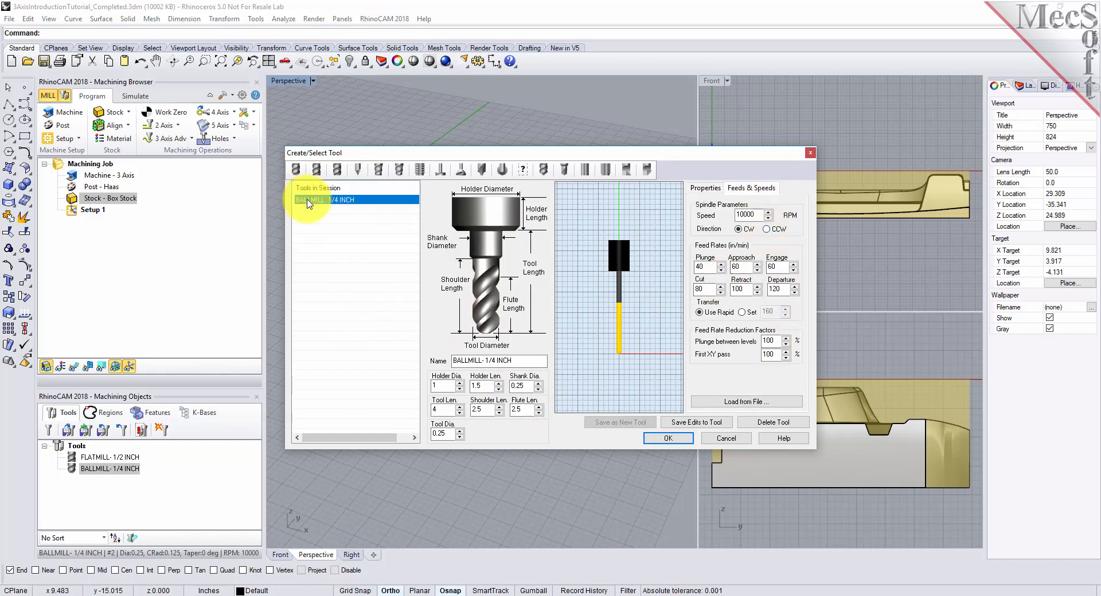
left_click(318, 172)
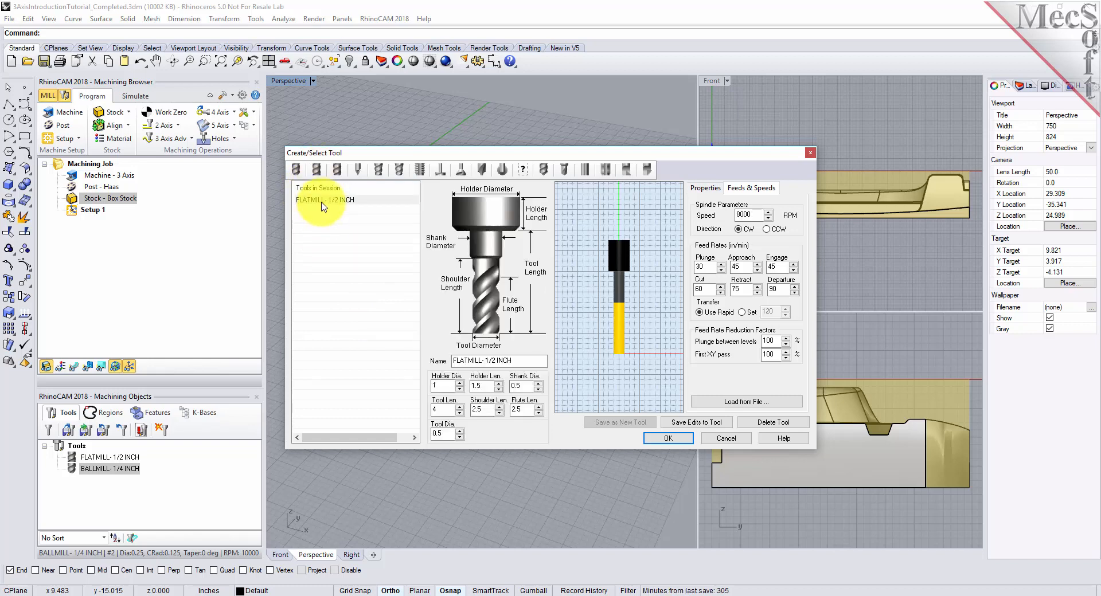
left_click(322, 200)
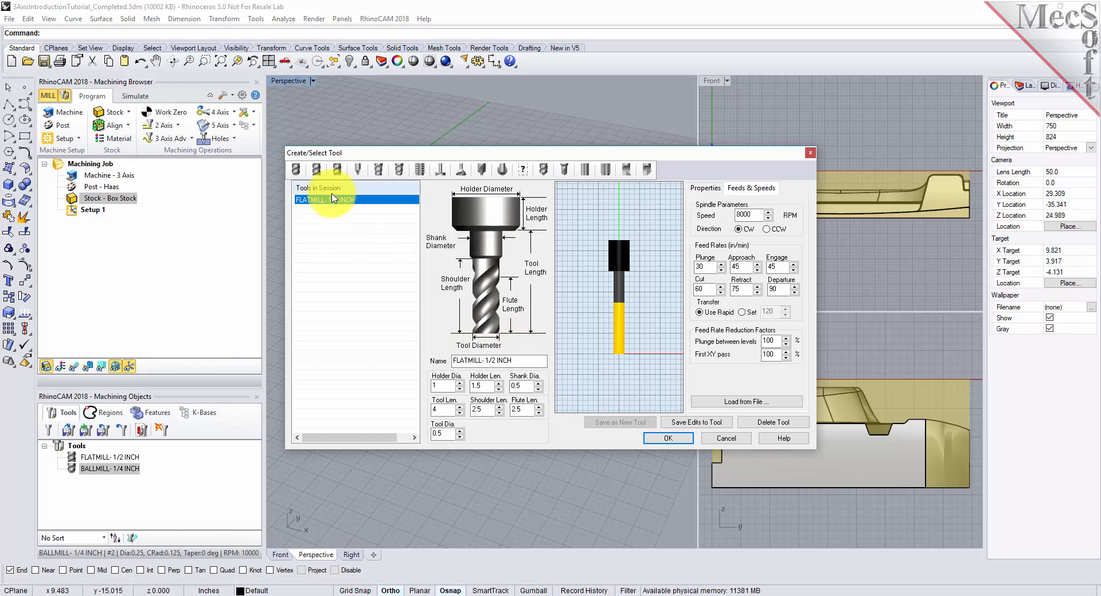
left_click(298, 170)
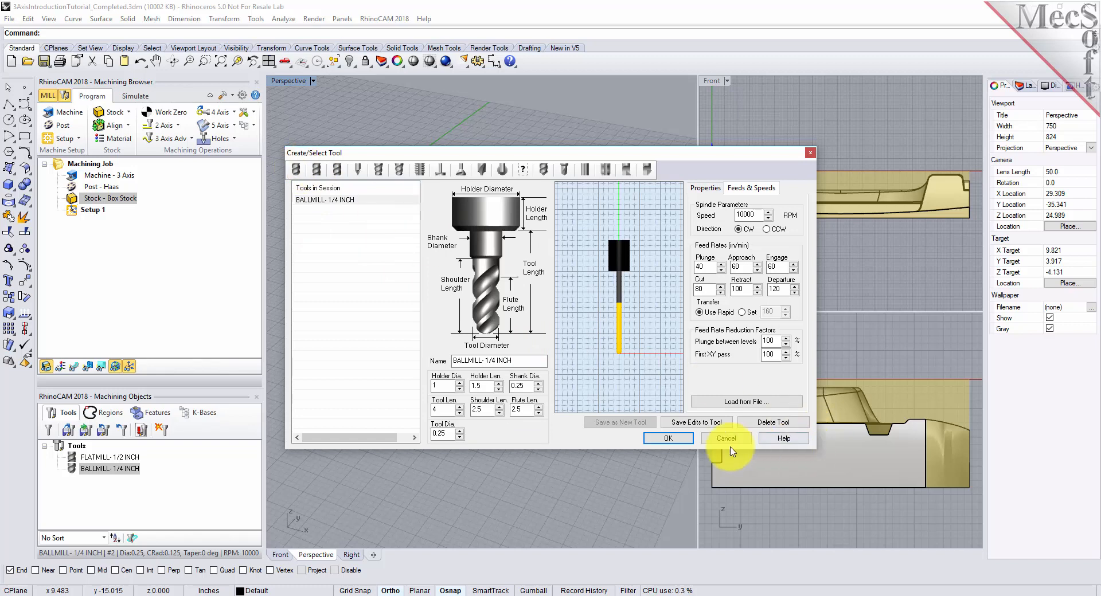
left_click(690, 438)
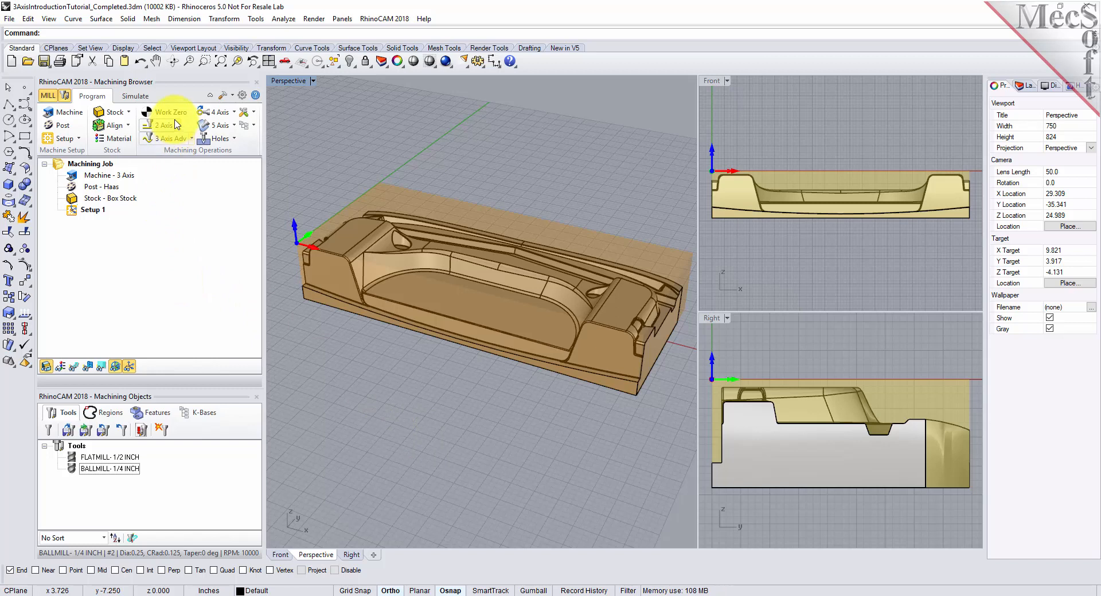
- Start a 3-axis Horizontal Roughing operation and select the 1/2 inch flat mill as its cutting tool
left_click(168, 138)
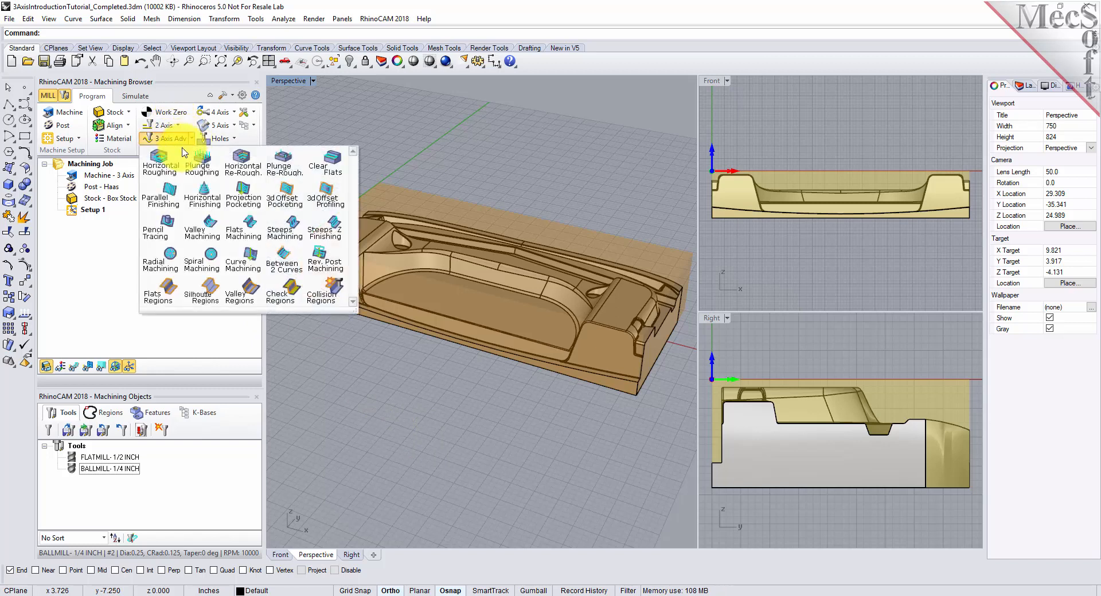
left_click(171, 175)
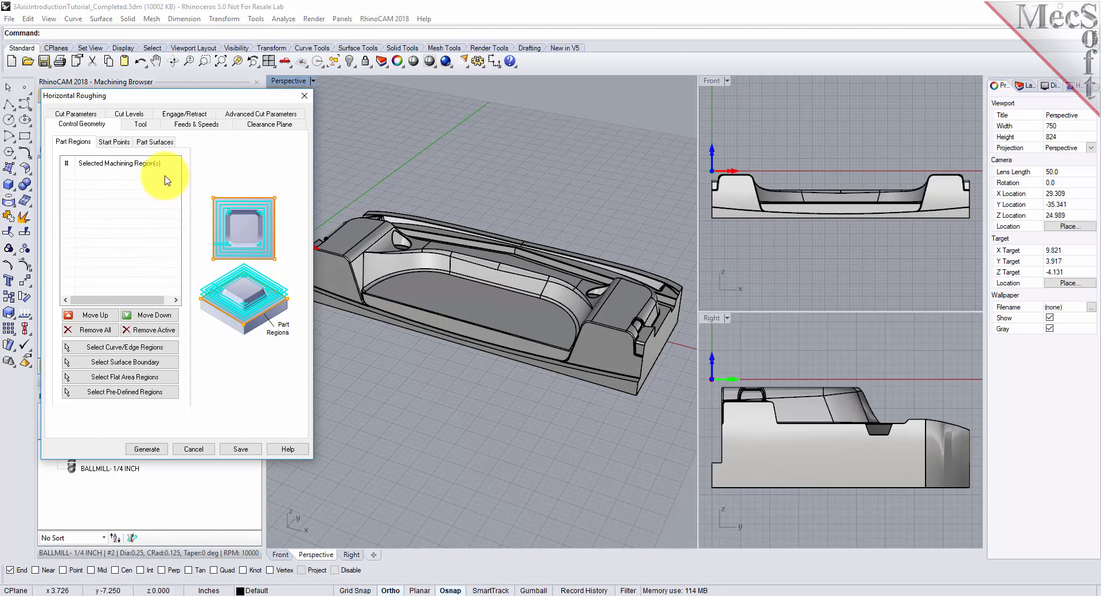
mouse_move(542, 333)
right_mouse_down()
mouse_move(478, 344)
mouse_move(528, 335)
right_mouse_up()
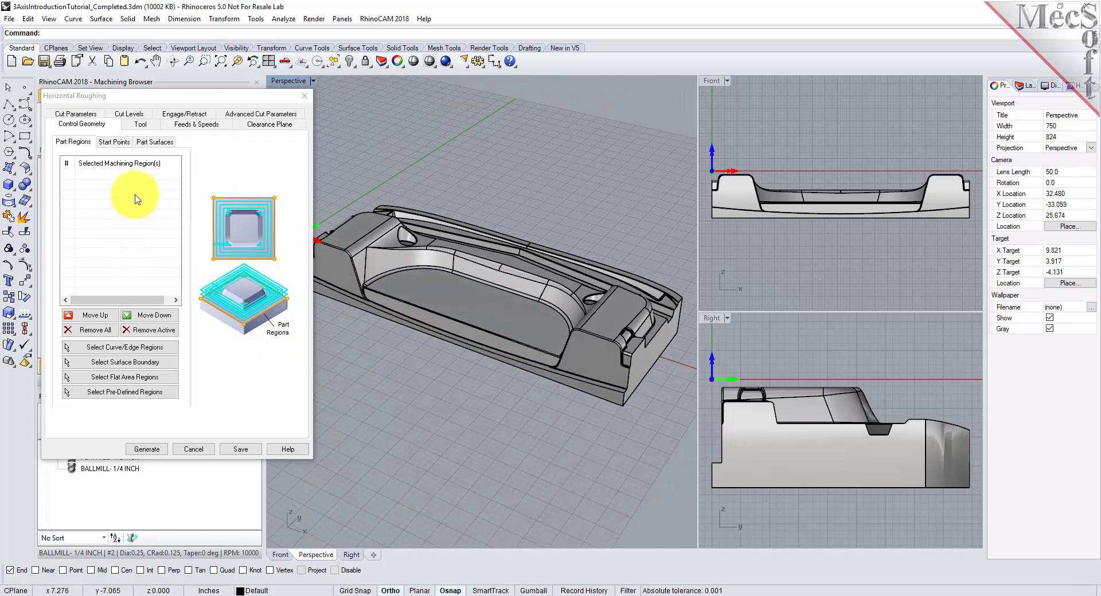
left_click(140, 125)
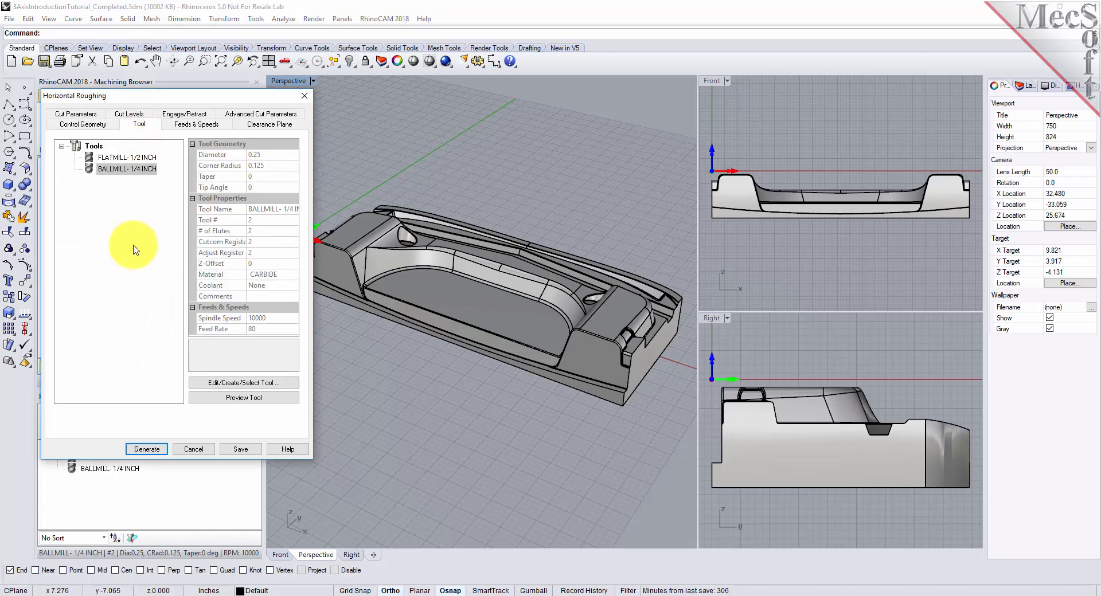
left_click(116, 159)
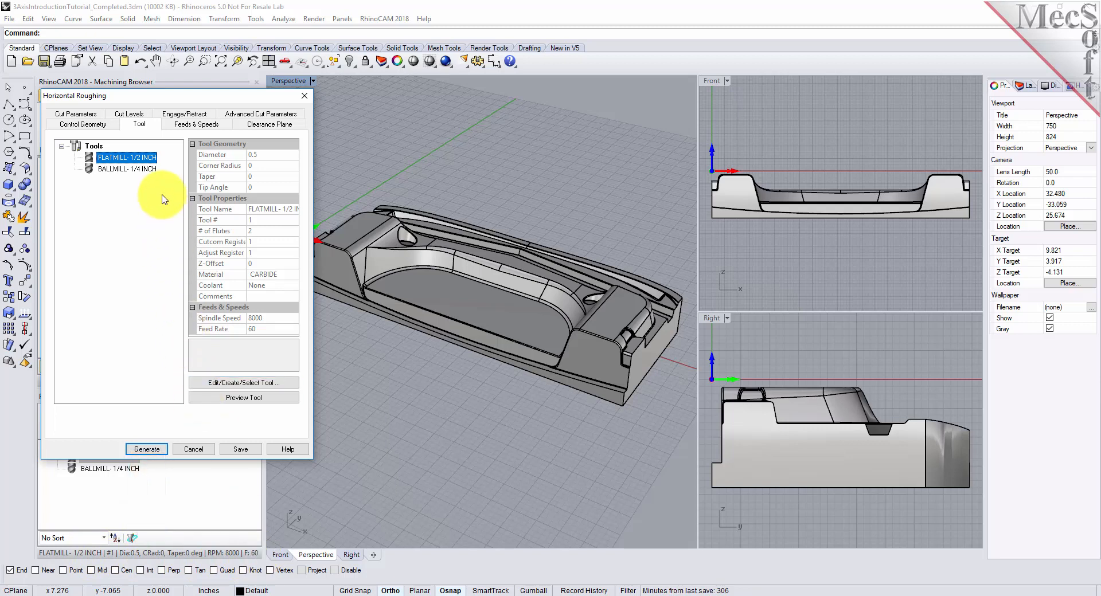
- Load the roughing operation's feeds and speeds from the selected tool, and review the automatic clearance plane above the part
left_click(197, 127)
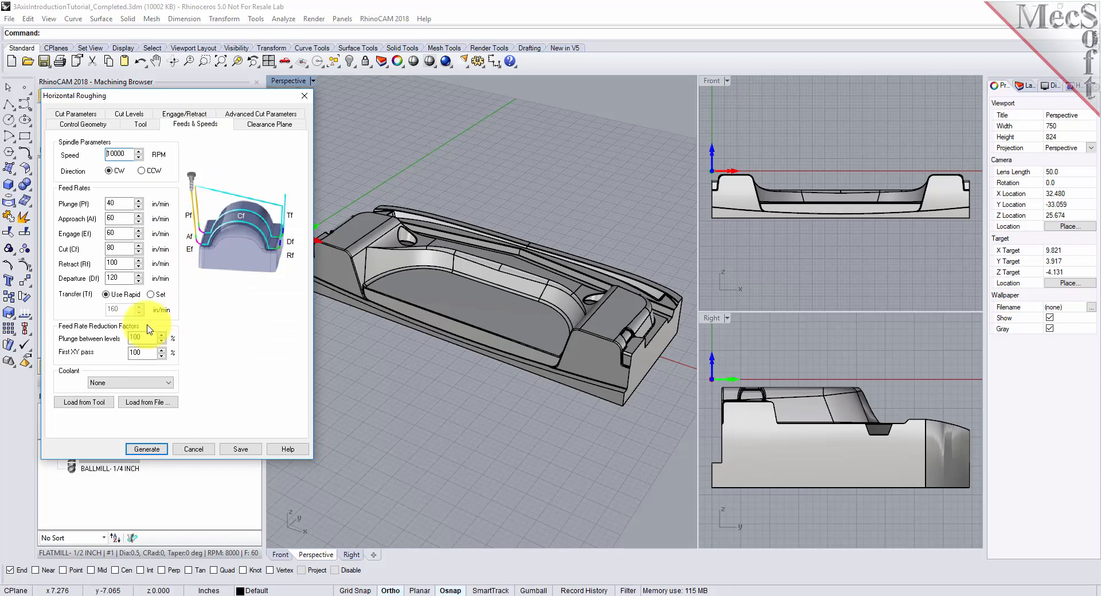
left_click(109, 405)
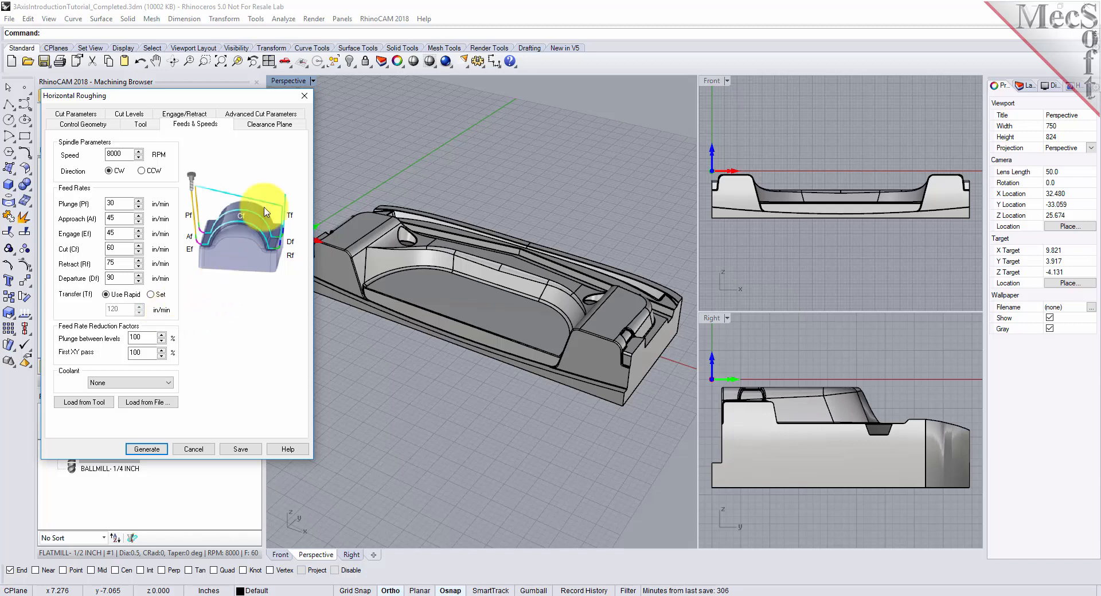
left_click(274, 124)
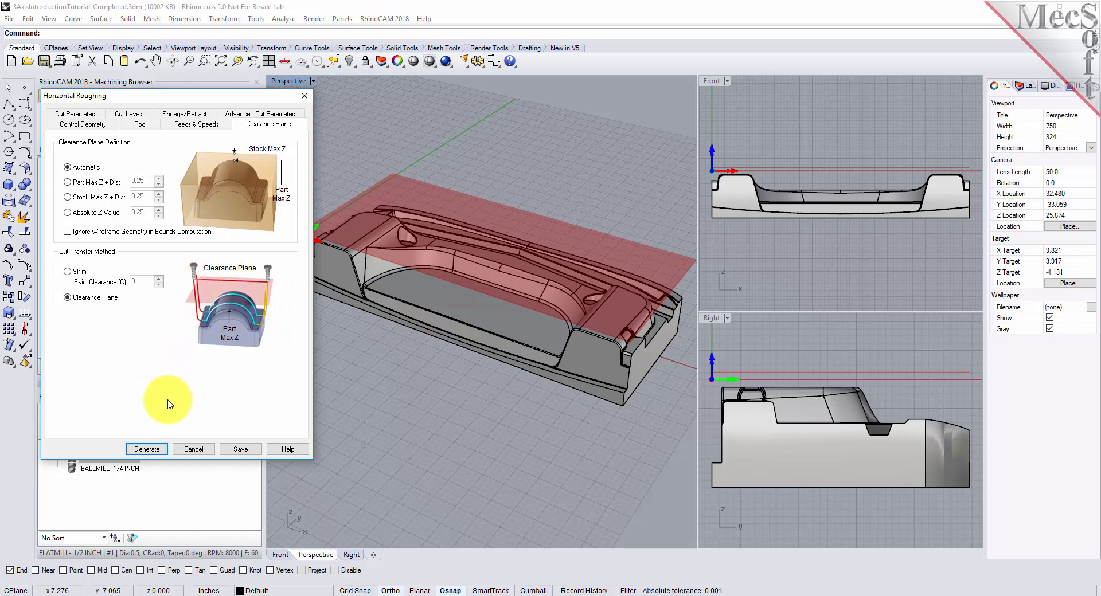
mouse_move(585, 354)
right_mouse_down()
mouse_move(485, 383)
mouse_move(474, 294)
mouse_move(514, 352)
mouse_move(565, 359)
mouse_move(583, 342)
right_mouse_up()
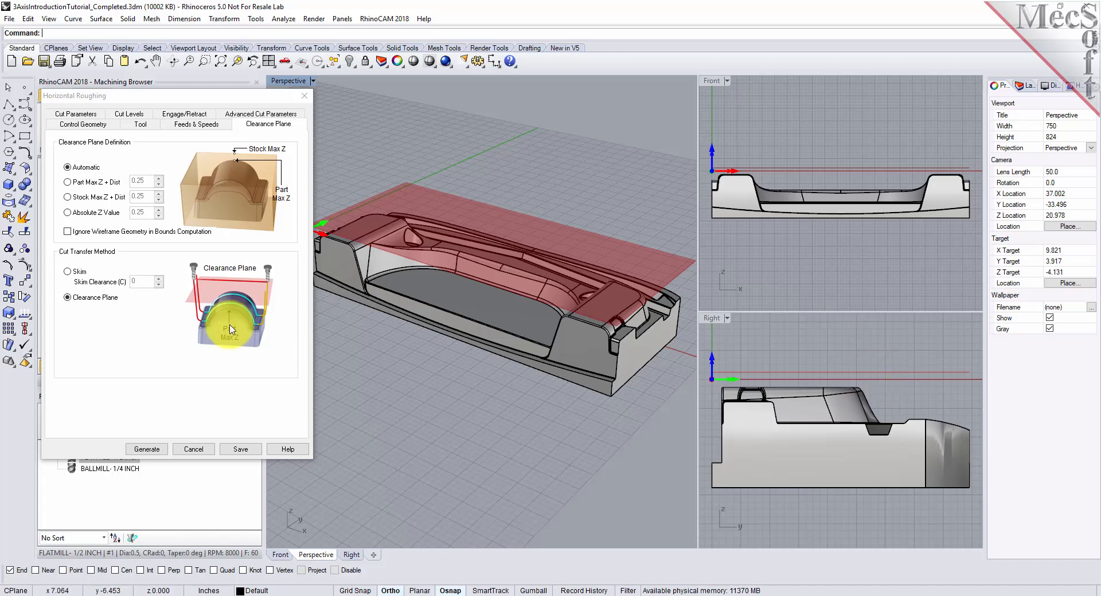
- Check the roughing tolerances and stock allowance, and set the stepover distance to 40% of the tool diameter
left_click(76, 113)
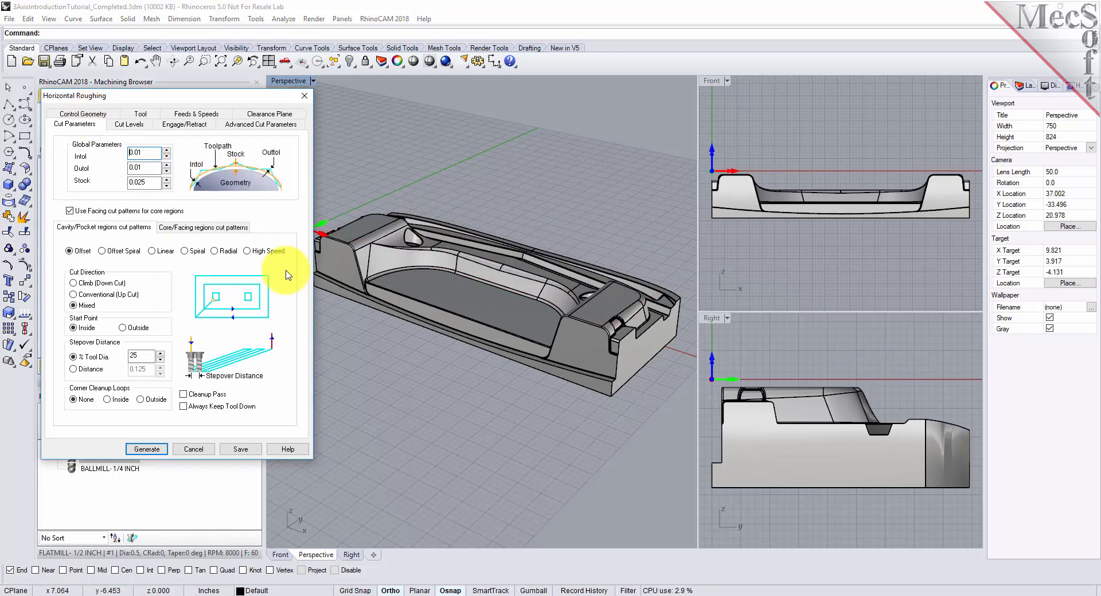
left_click_drag(146, 153, 103, 164)
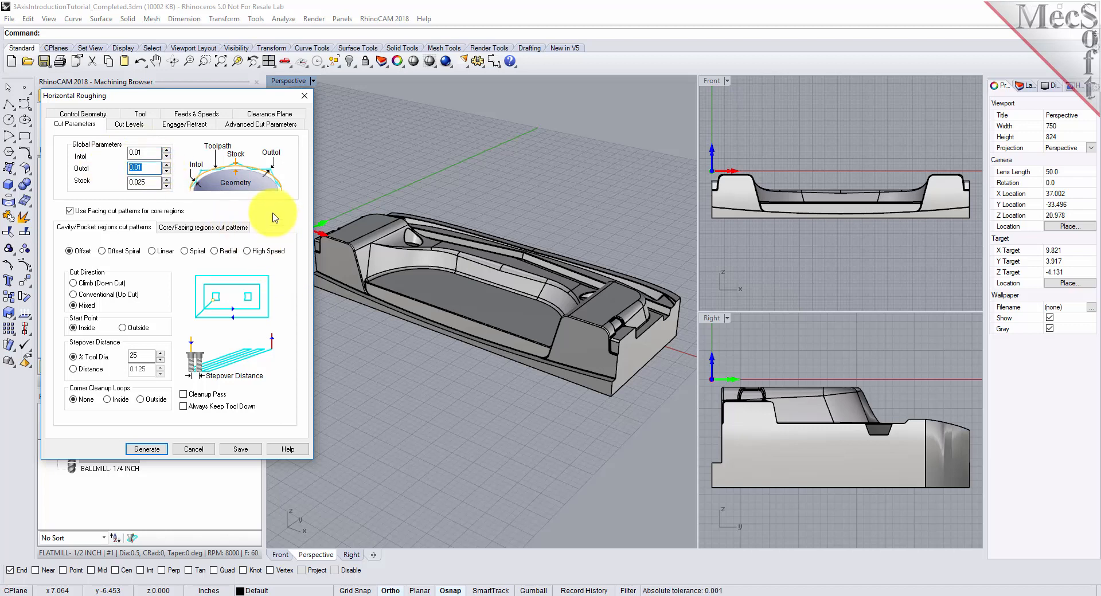
left_click(153, 182)
left_click_drag(153, 183, 129, 183)
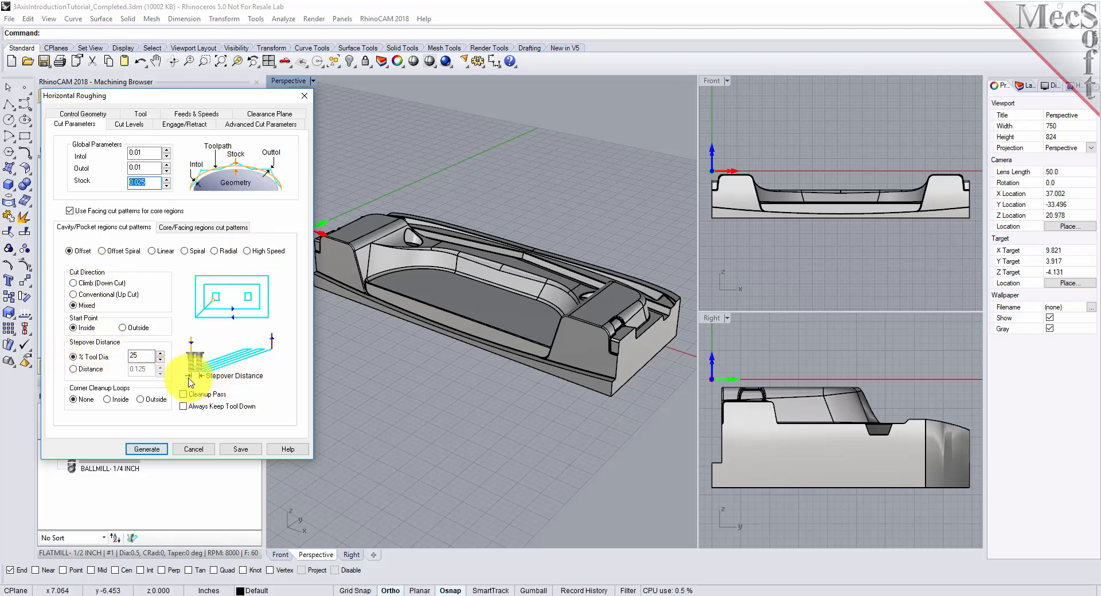
double_click(125, 355)
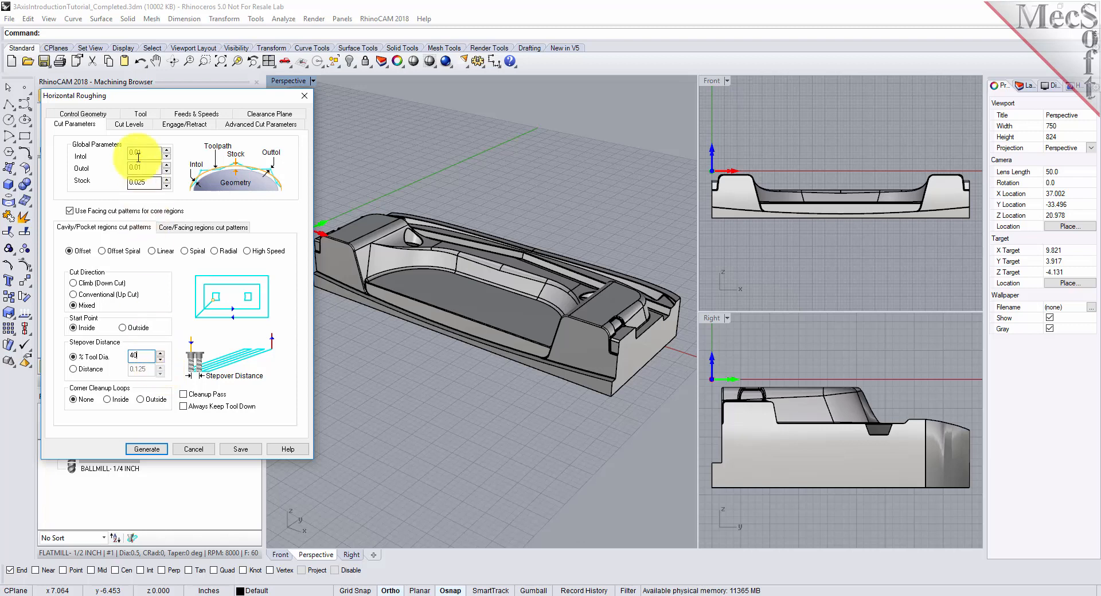
- Check the stepdown setting, set the bottom cut level to -3.5, and generate the Horizontal Roughing toolpath
left_click(131, 125)
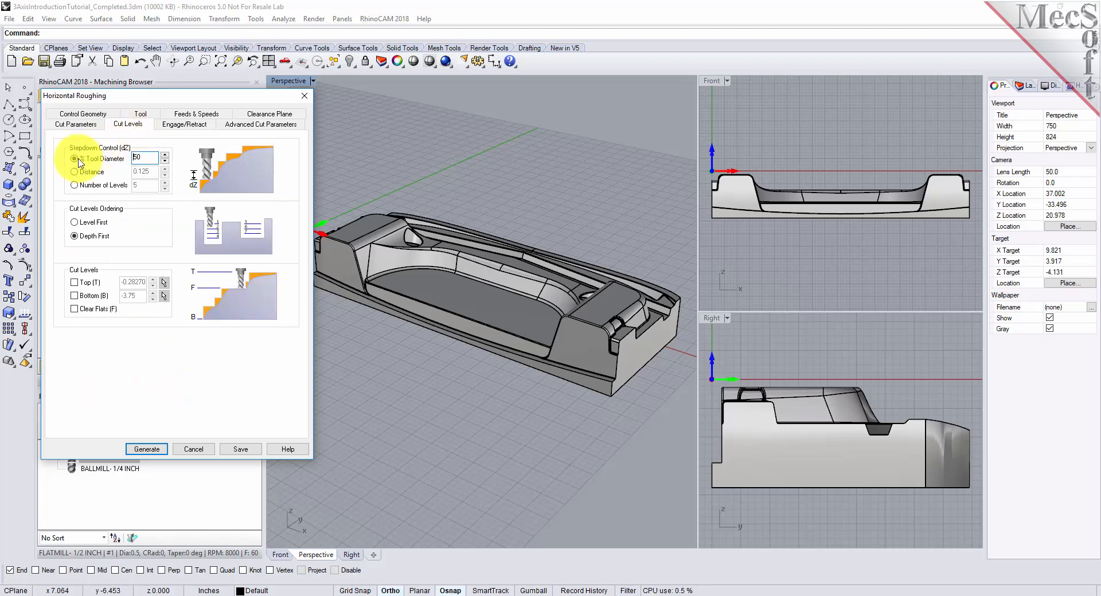
double_click(149, 158)
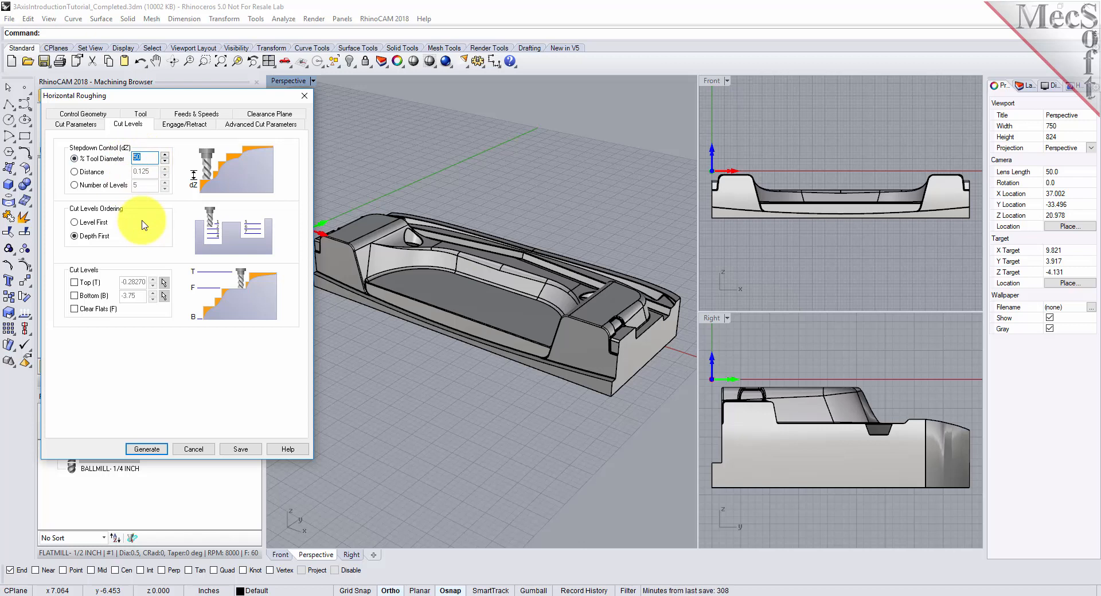
left_click(75, 123)
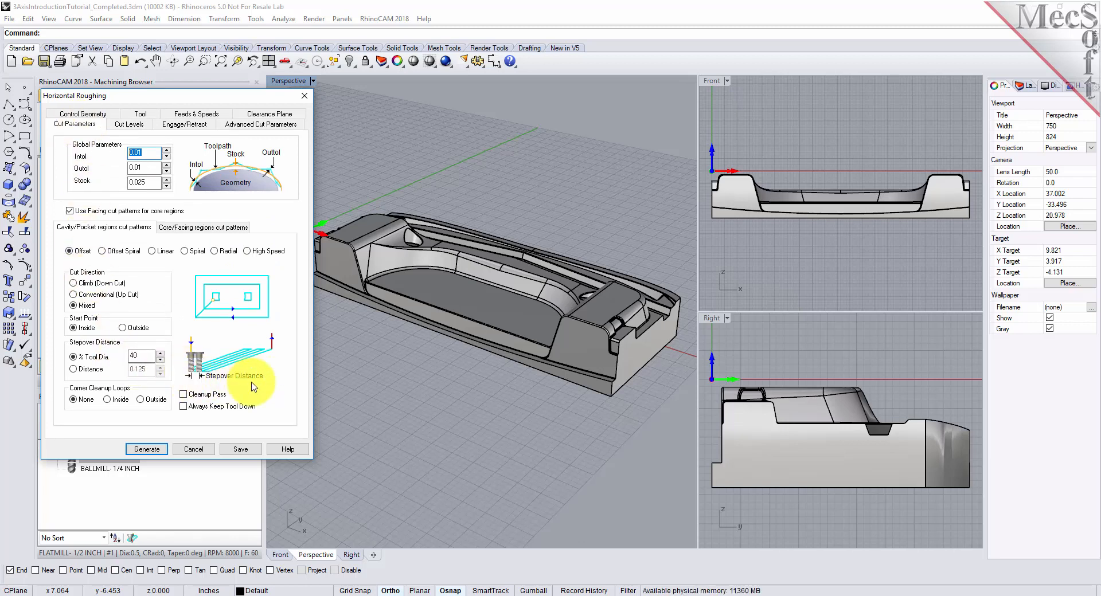
left_click(129, 124)
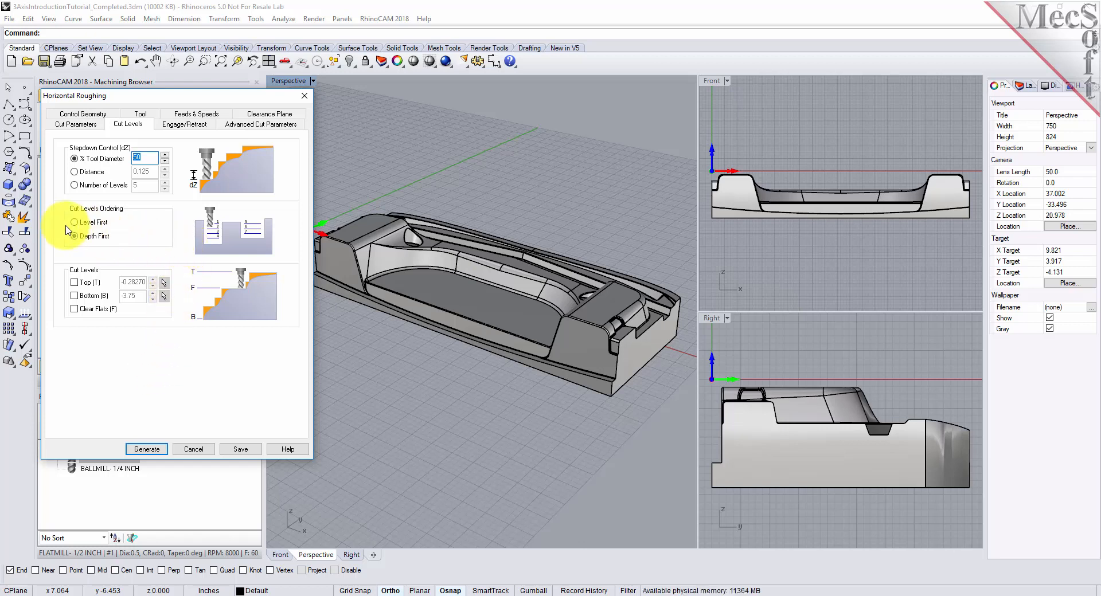
left_click(74, 296)
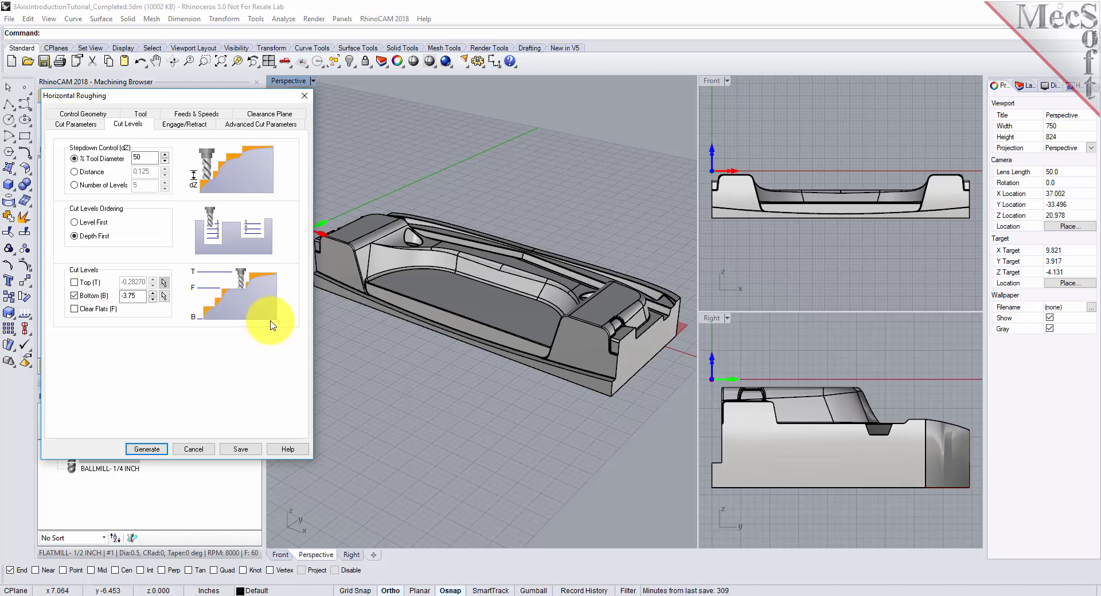
double_click(143, 295)
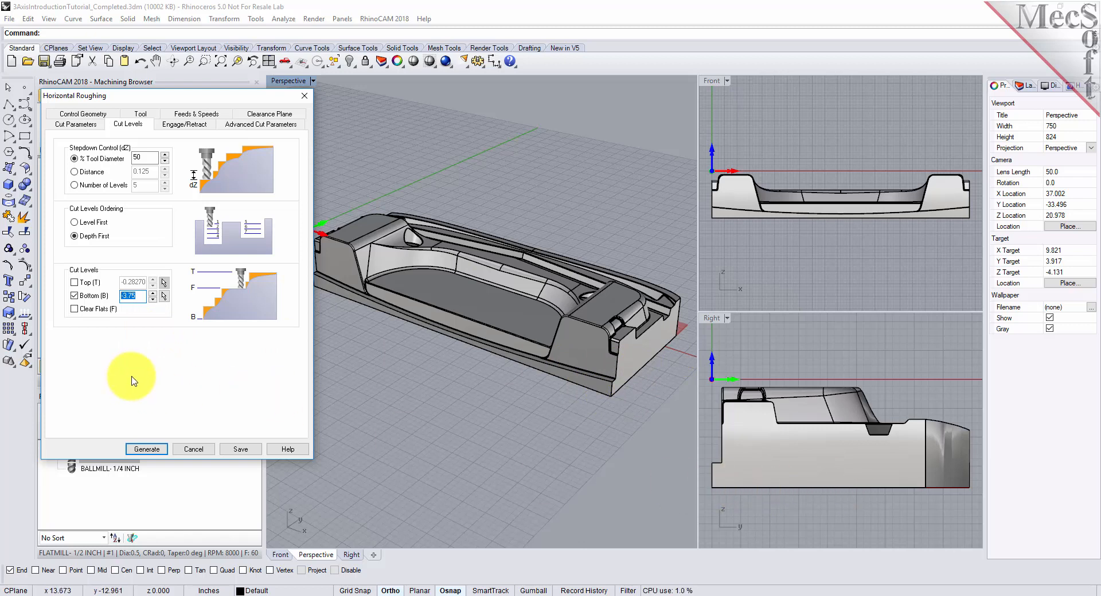
type("3.5")
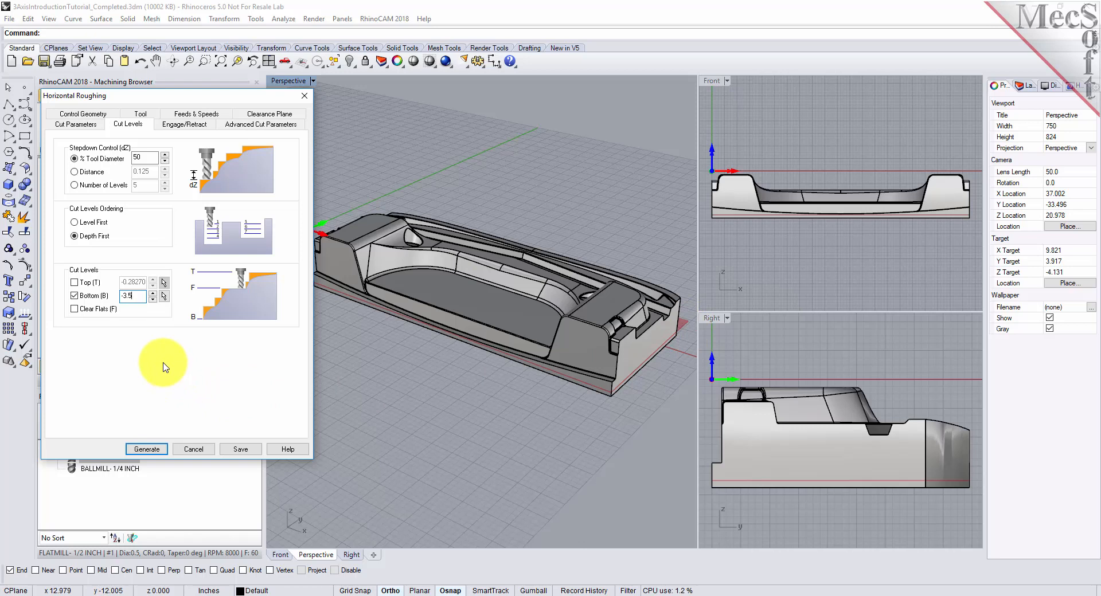
left_click(145, 450)
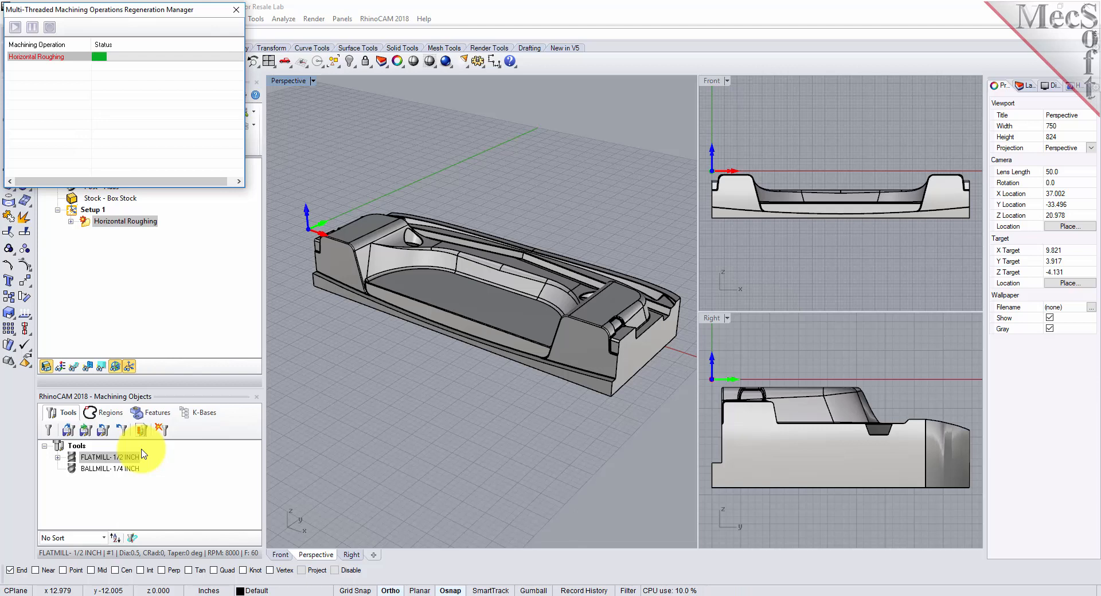
- Display the Horizontal Roughing toolpath on the part, toggling its visibility off and on again
left_click(75, 369)
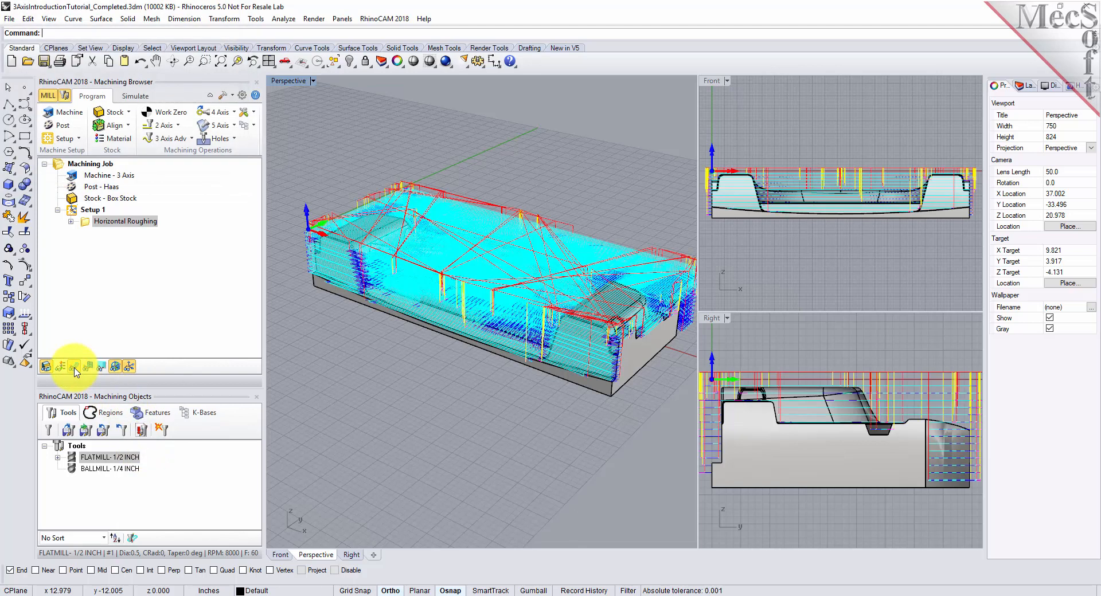
right_click_drag(545, 296, 474, 305)
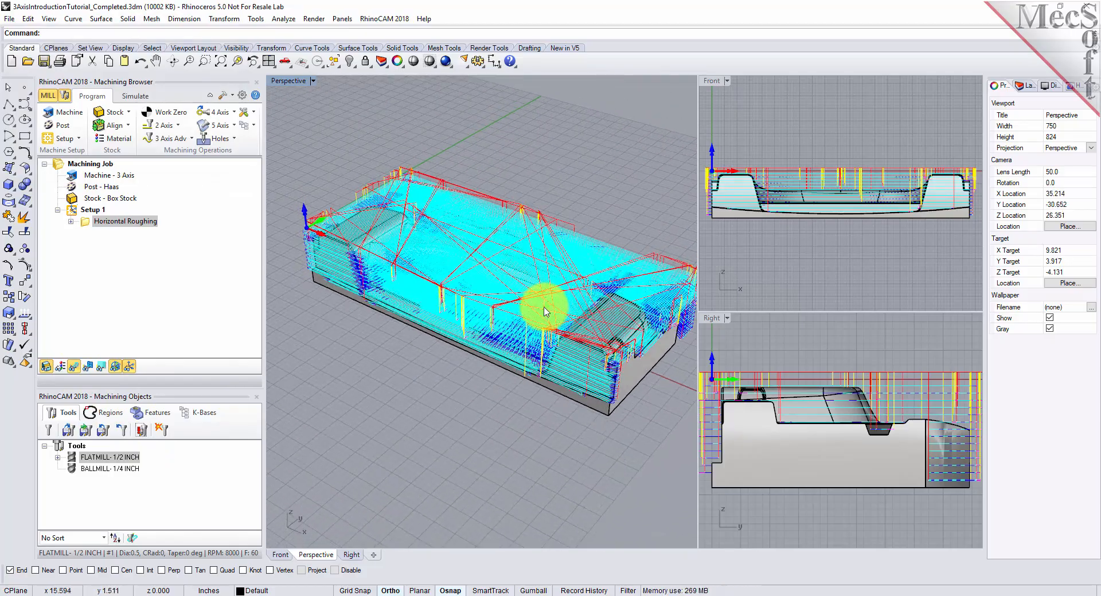
left_click(73, 367)
left_click(73, 368)
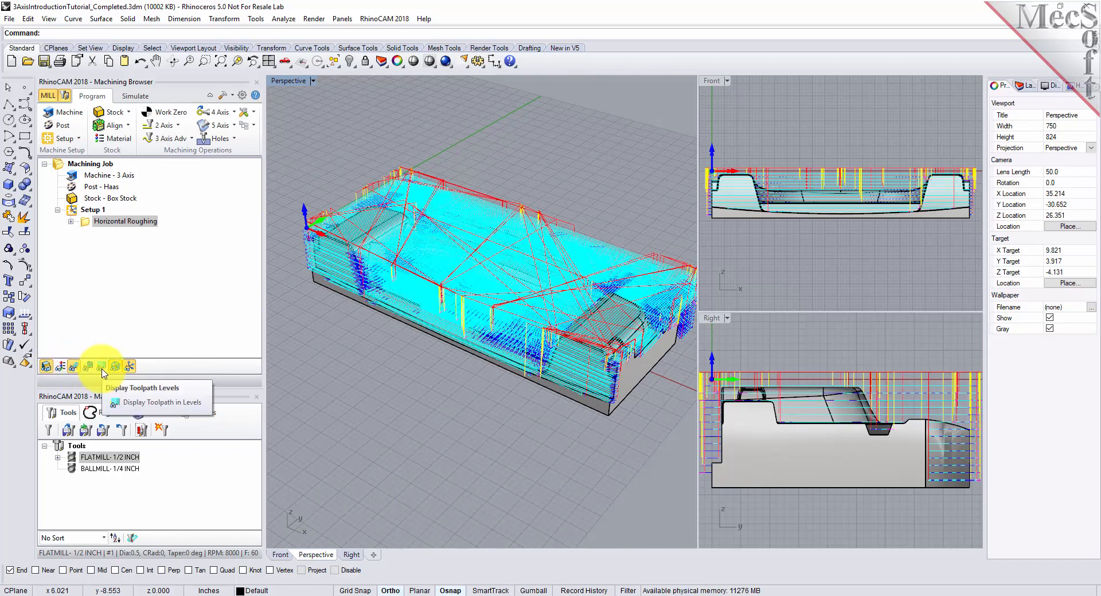
- Examine the roughing toolpath one Z level at a time down to the last level, and close the level display
left_click(102, 369)
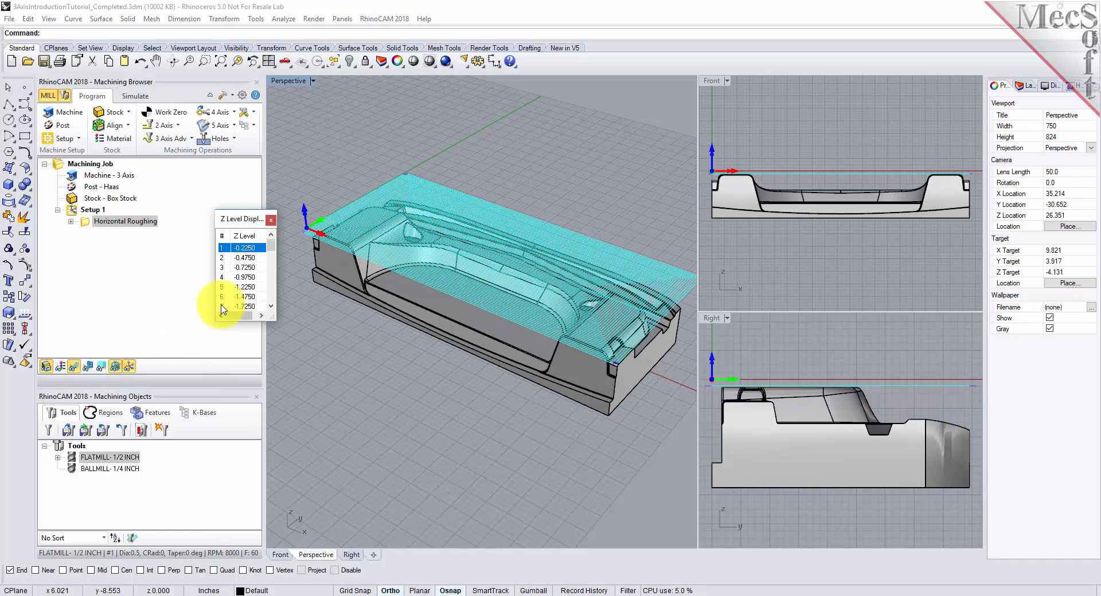
left_click(250, 258)
left_click(252, 267)
left_click(250, 277)
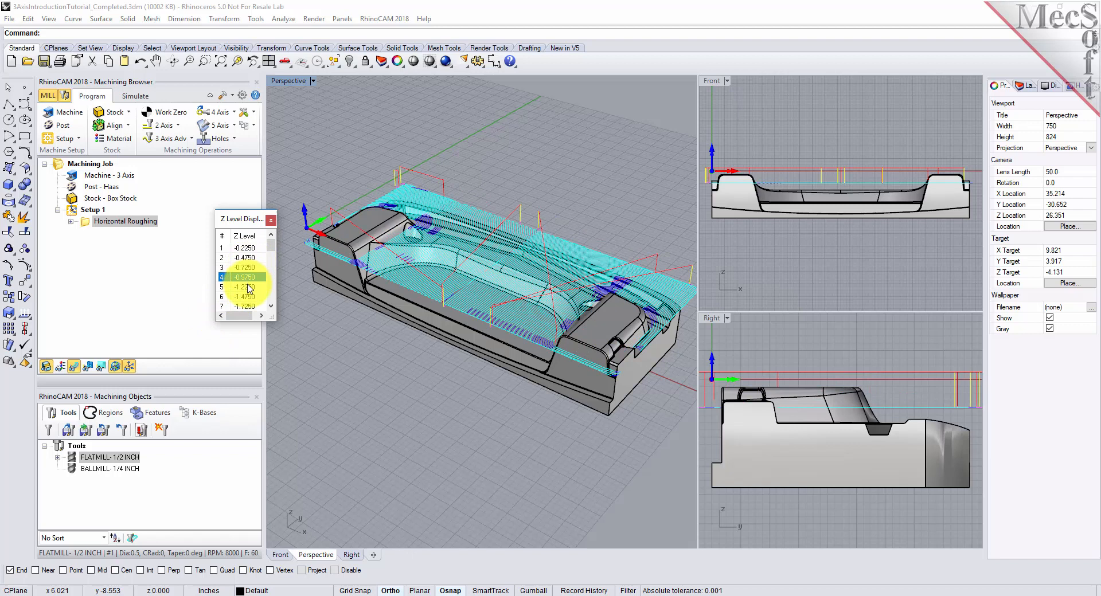
left_click(248, 287)
left_click_drag(272, 251, 271, 299)
left_click(248, 297)
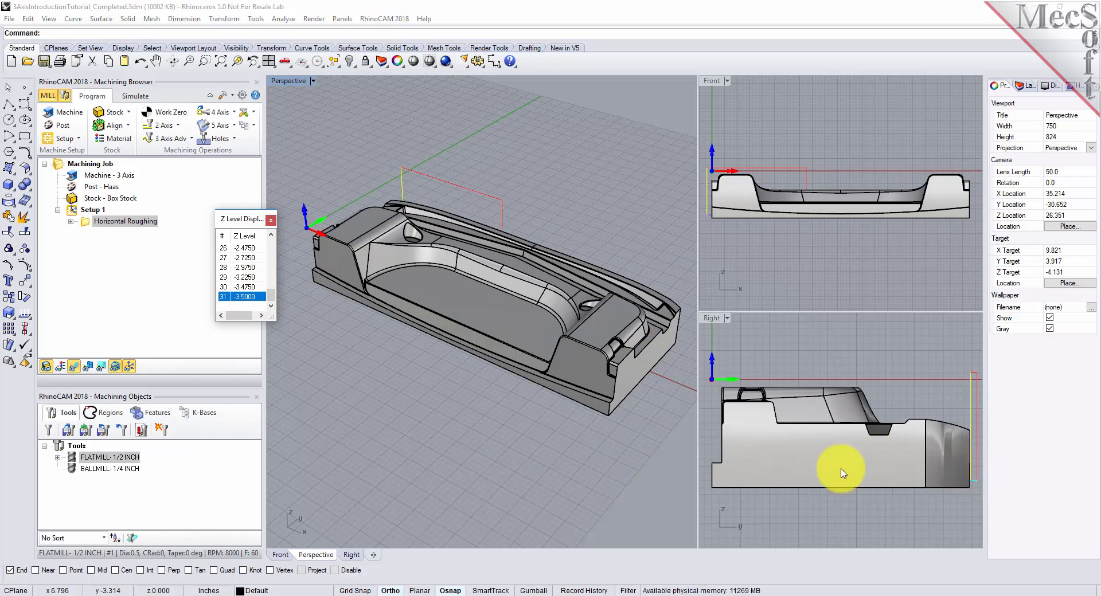
left_click(271, 220)
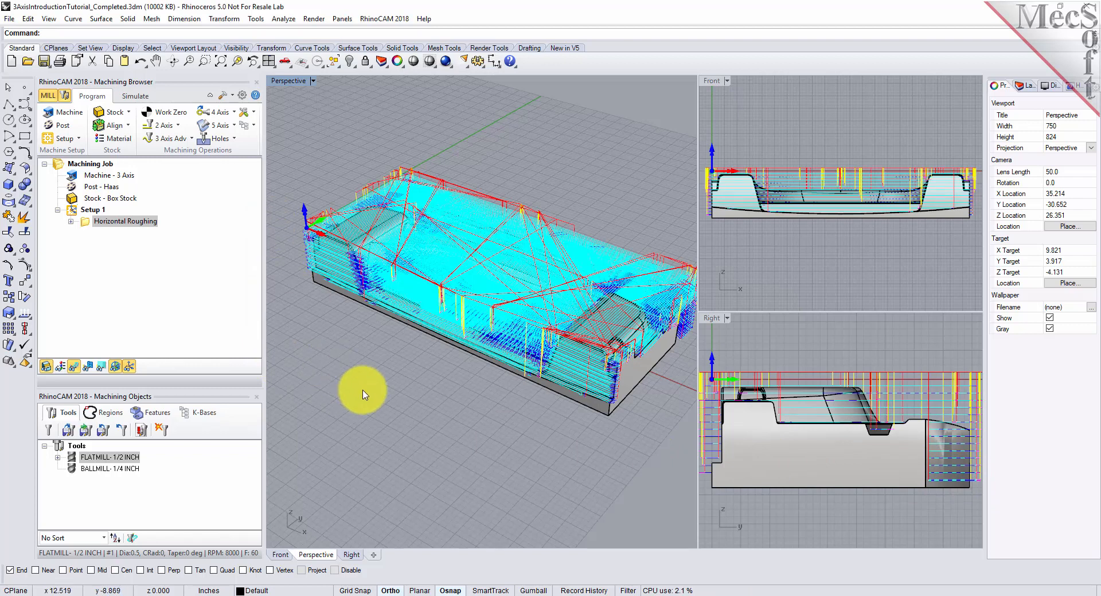
- Review the simulation preferences, including the simulation model and accuracy, before simulating the roughing operation
left_click(136, 96)
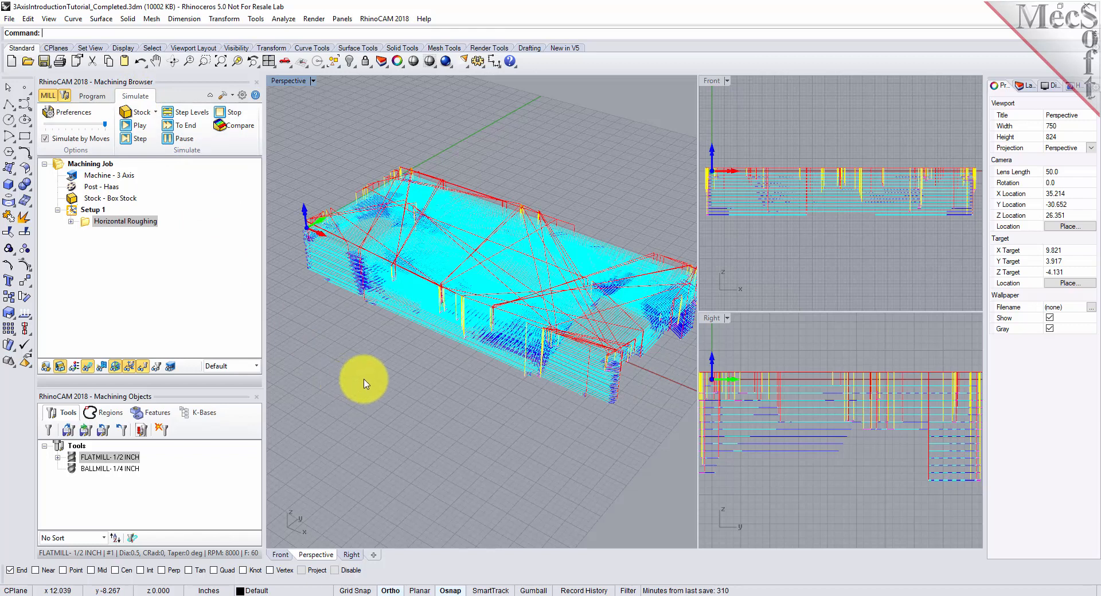
left_click(73, 112)
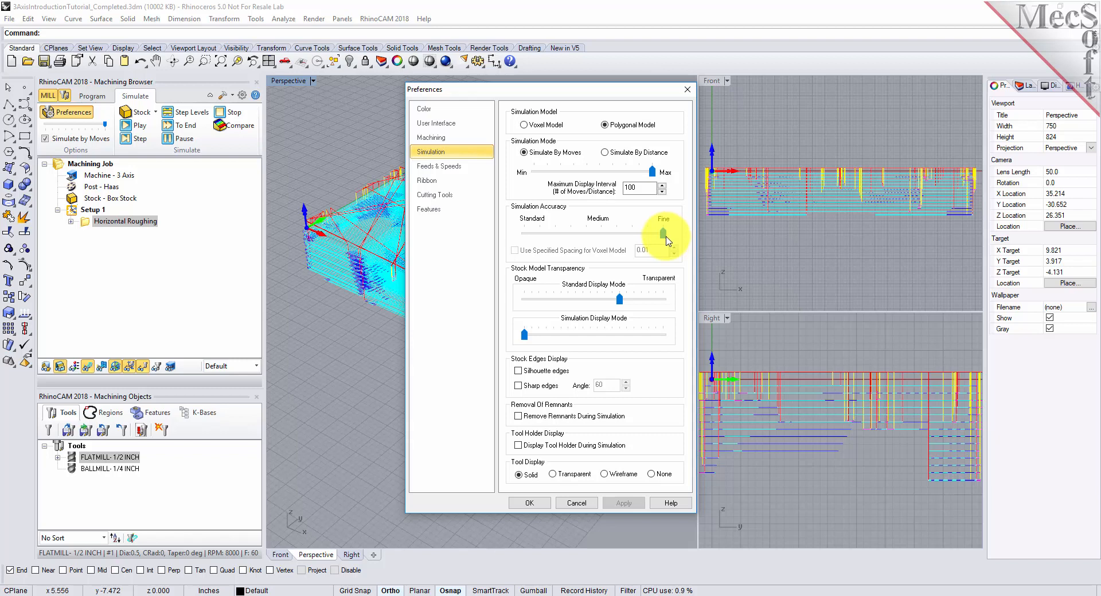
left_click(528, 503)
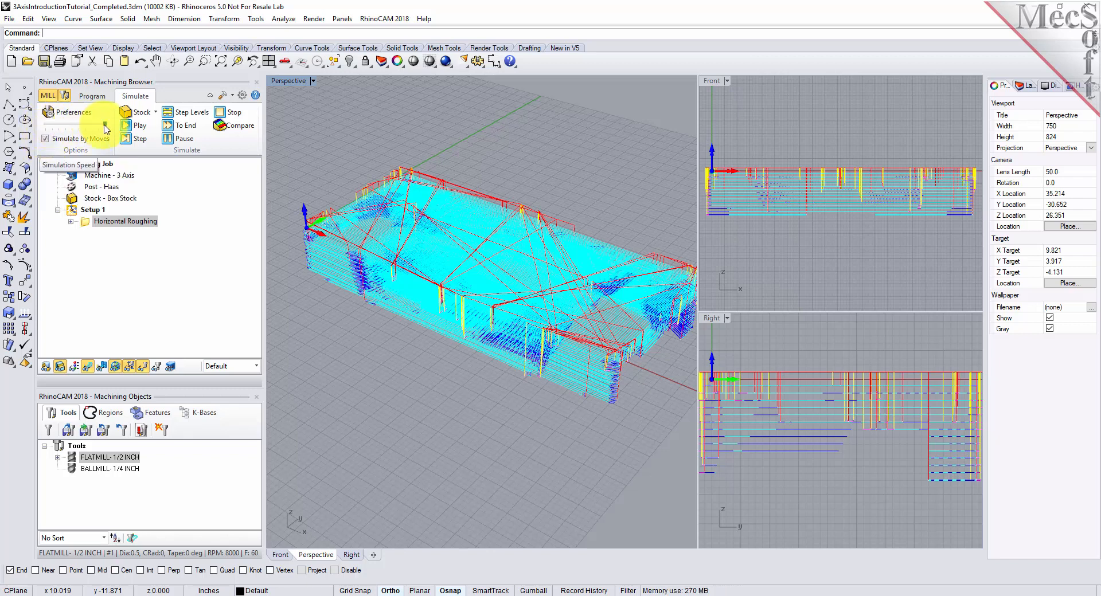
- Simulate the Horizontal Roughing operation through to the end and hide the toolpath to inspect the cut stock
left_click(139, 131)
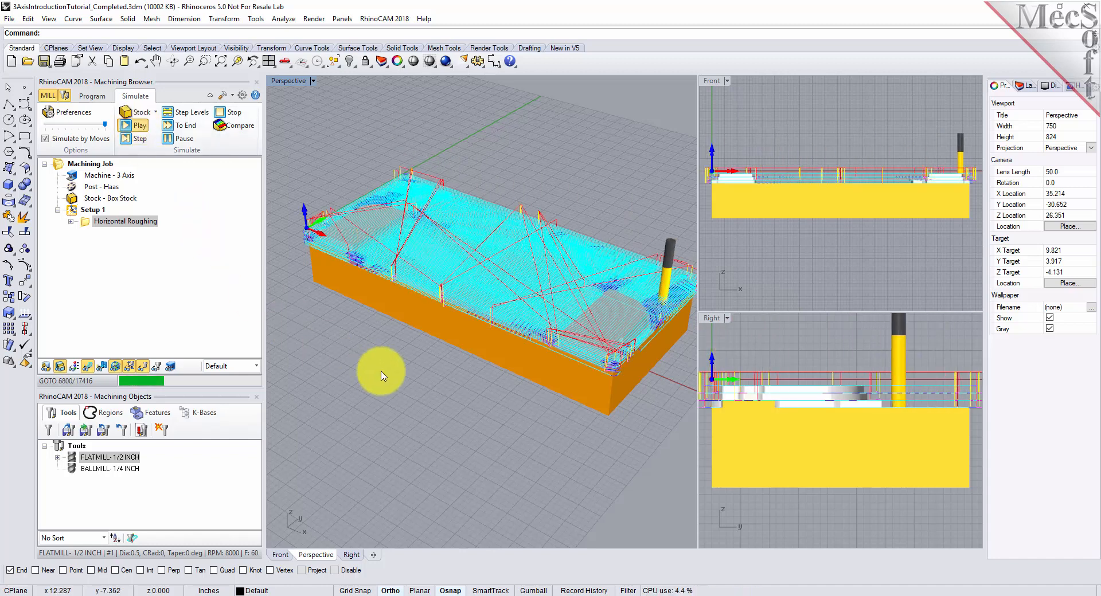
left_click(184, 141)
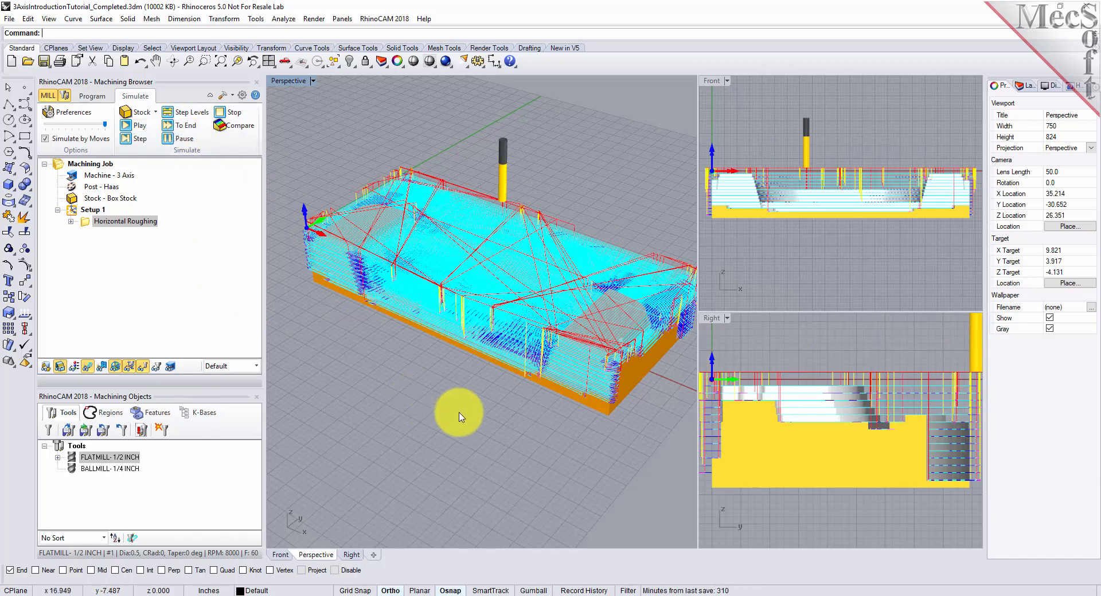
mouse_move(551, 410)
right_mouse_down()
mouse_move(456, 419)
mouse_move(561, 413)
right_mouse_up()
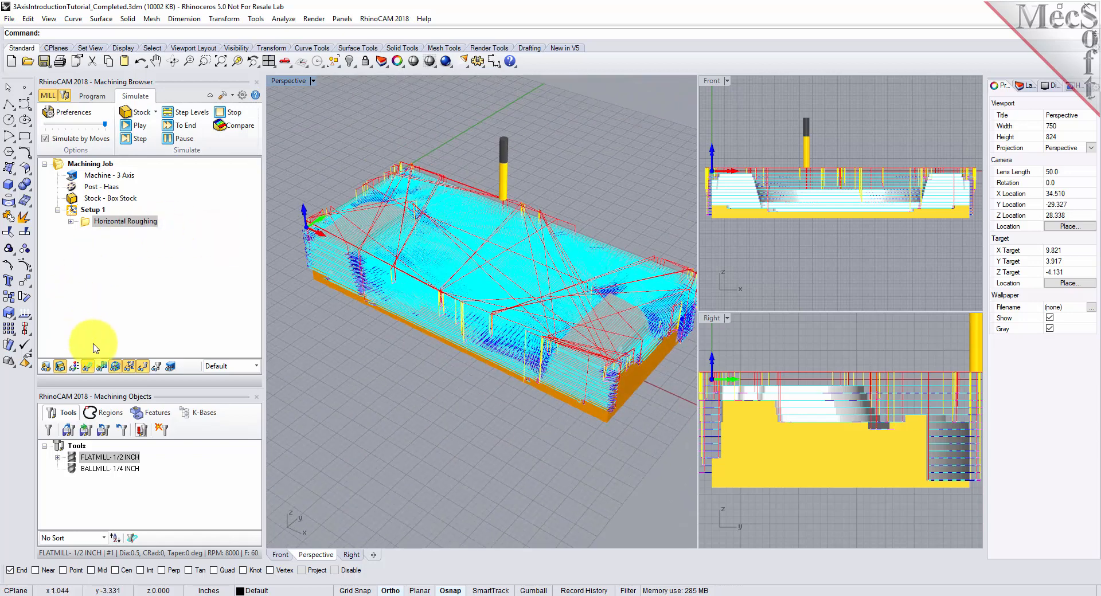
left_click(88, 367)
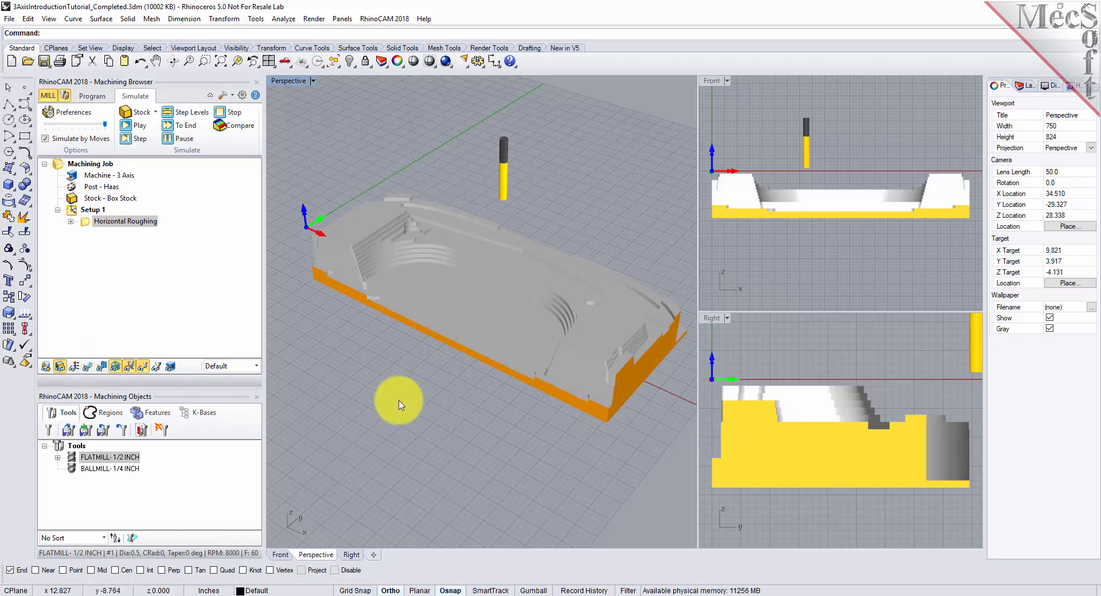
- Start a 3-axis Parallel Finishing operation and select the flat bottom face of the part as its machining region
right_click_drag(601, 325, 555, 337)
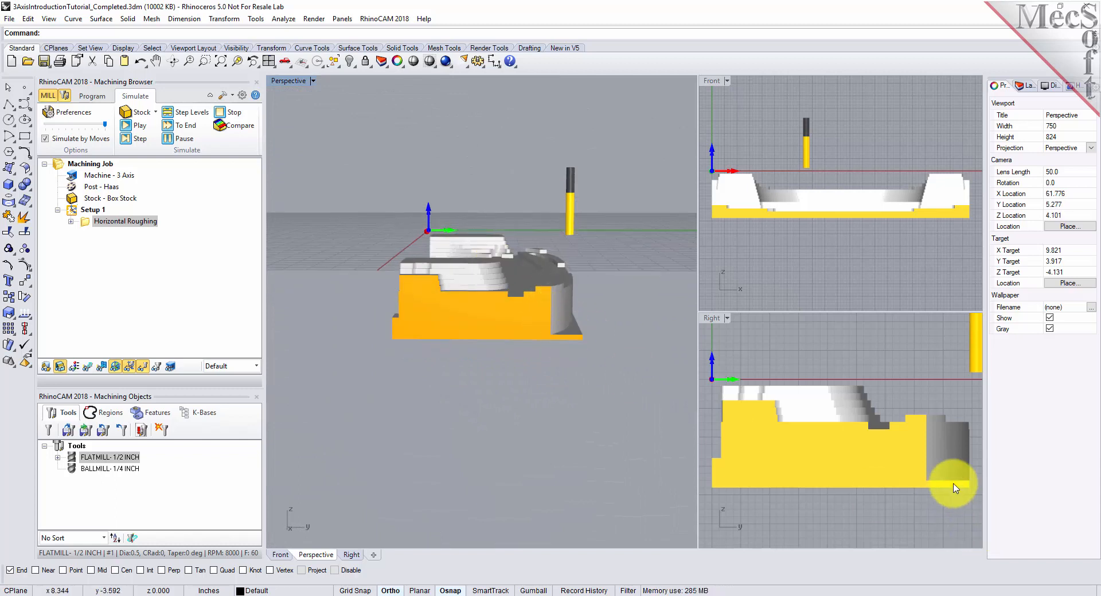
mouse_move(499, 377)
right_mouse_down()
mouse_move(380, 315)
mouse_move(485, 380)
mouse_move(499, 366)
right_mouse_up()
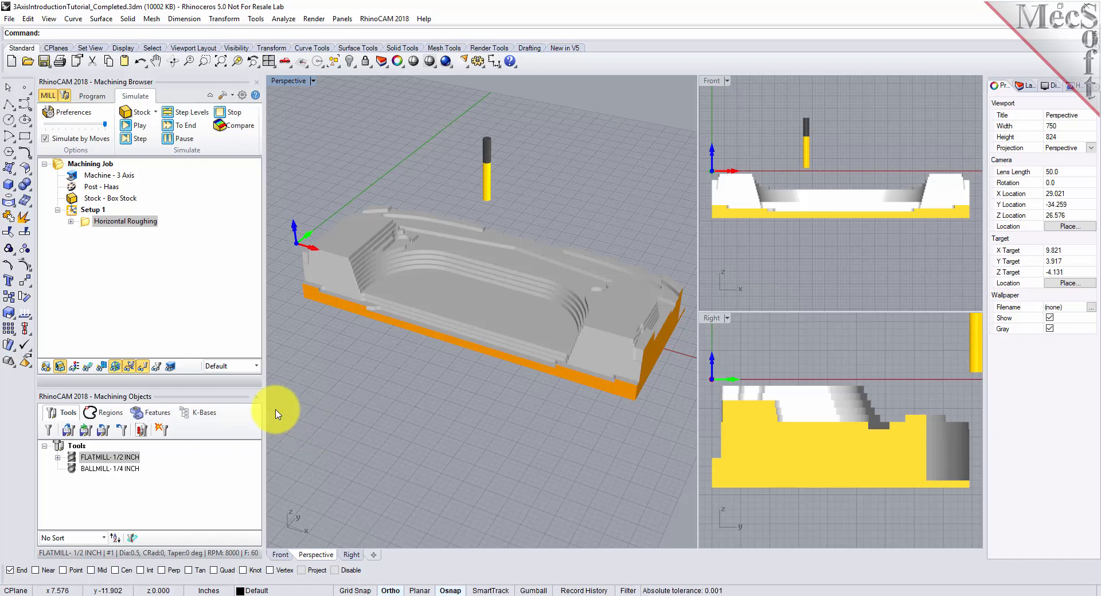
left_click(94, 97)
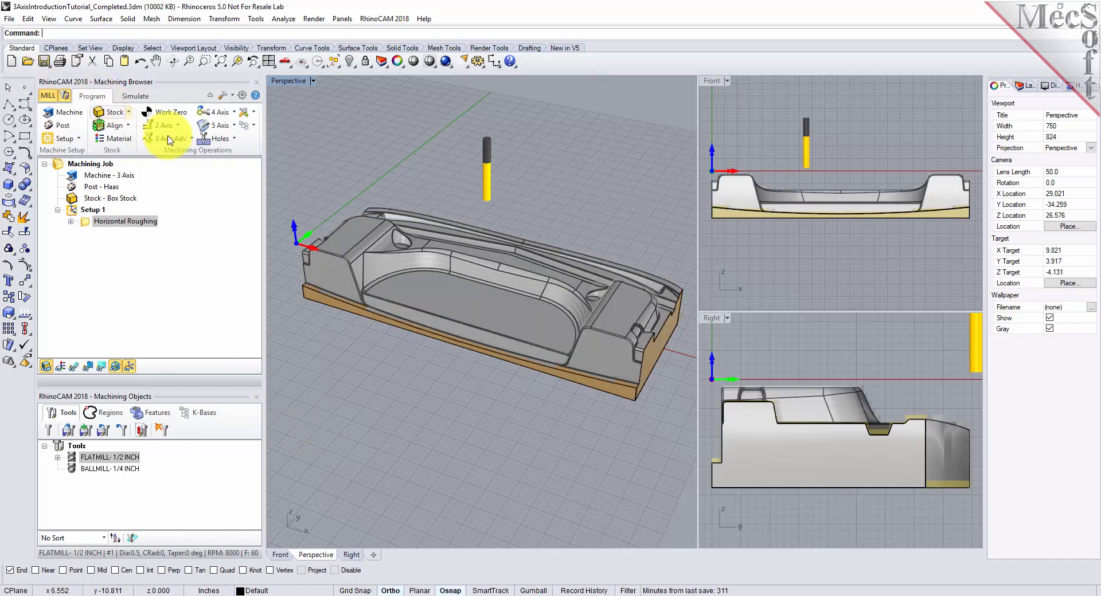
left_click(192, 141)
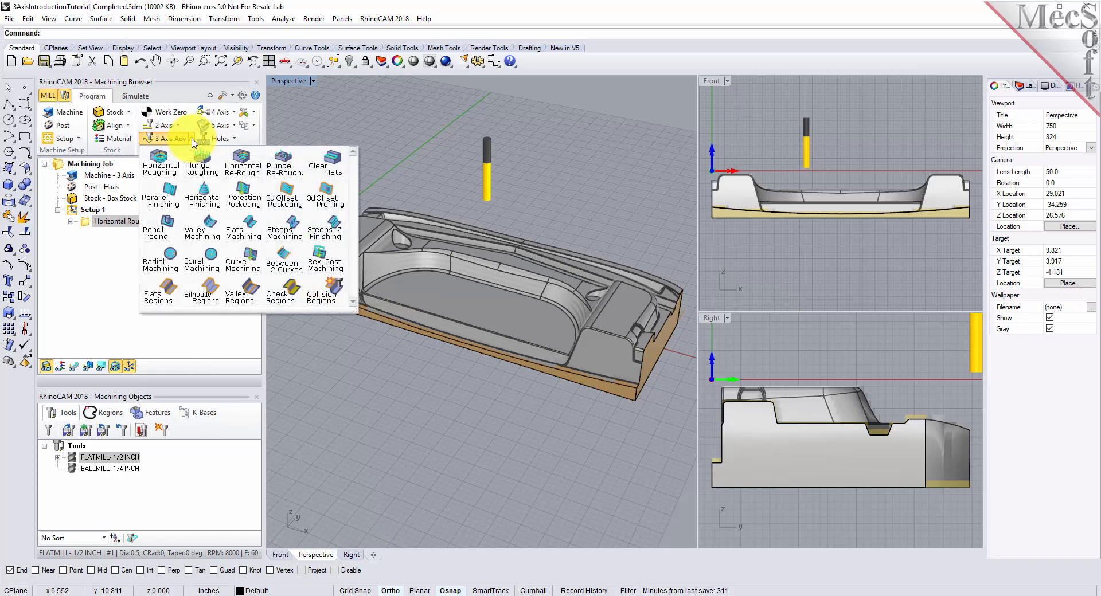
left_click(171, 211)
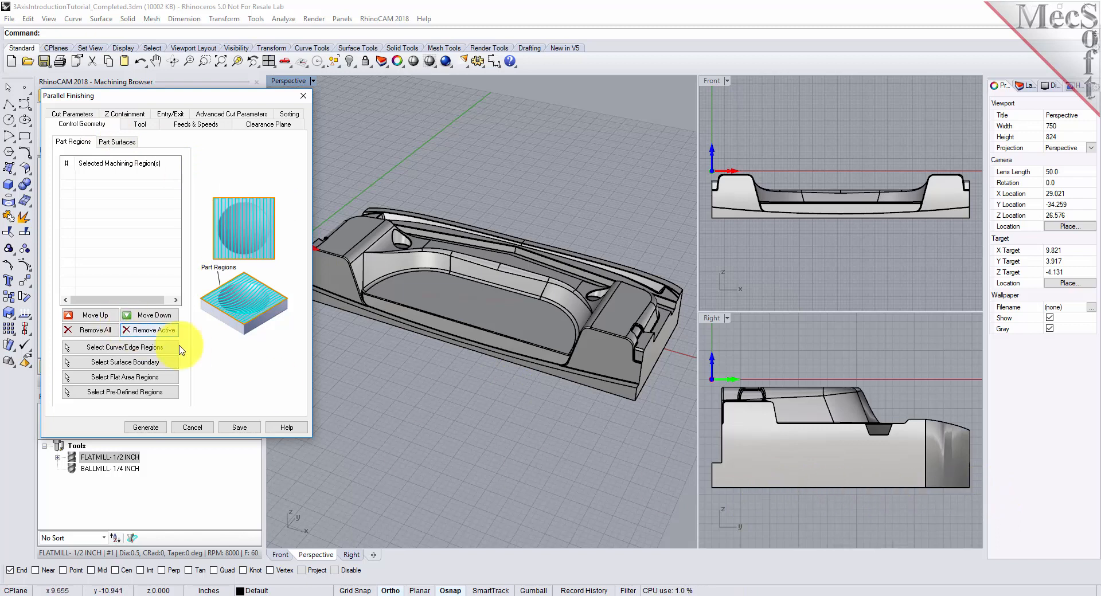
left_click(170, 383)
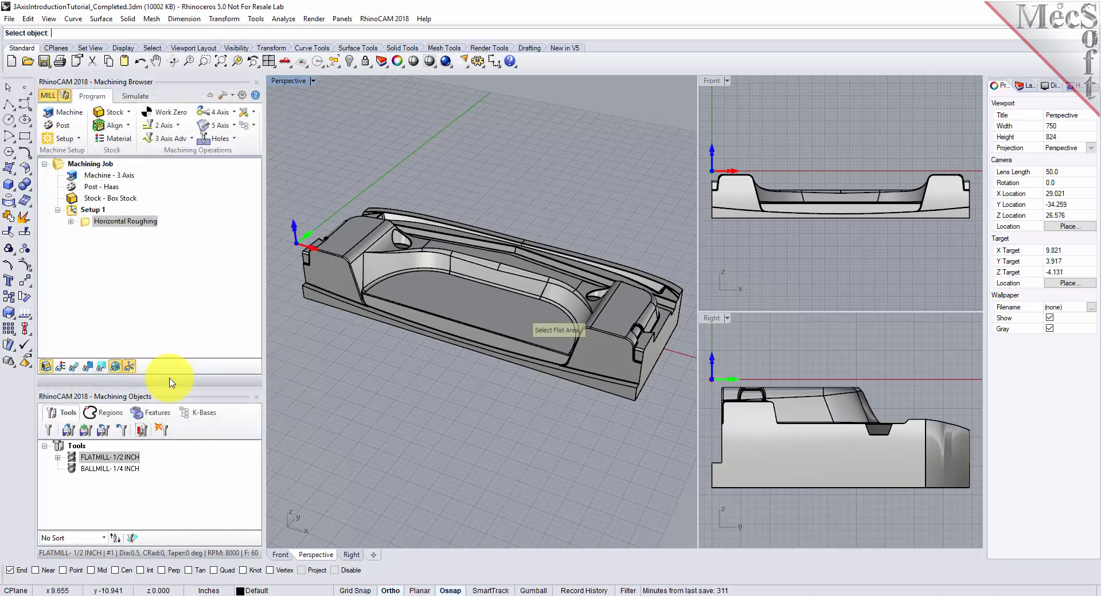
right_click_drag(550, 389, 547, 297)
left_click(532, 298)
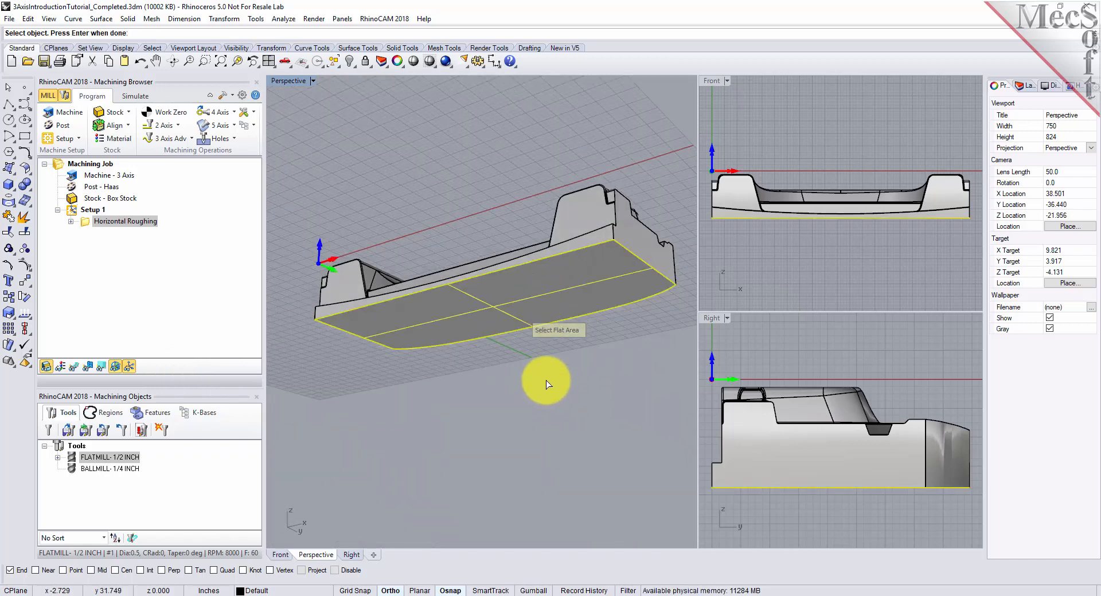
key("Return")
right_click_drag(539, 335, 544, 438)
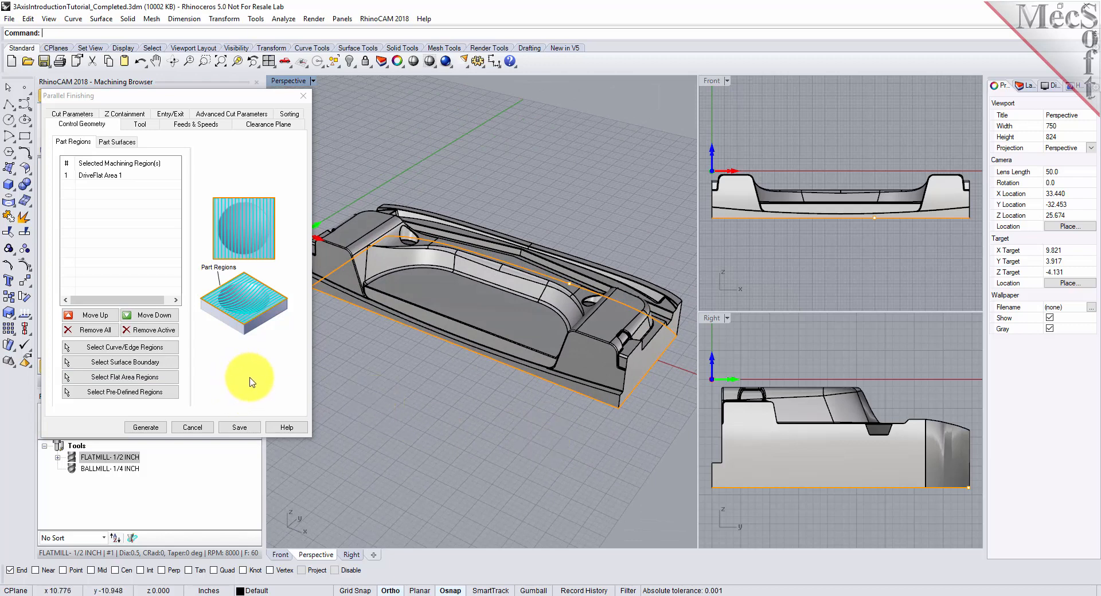
left_click(114, 176)
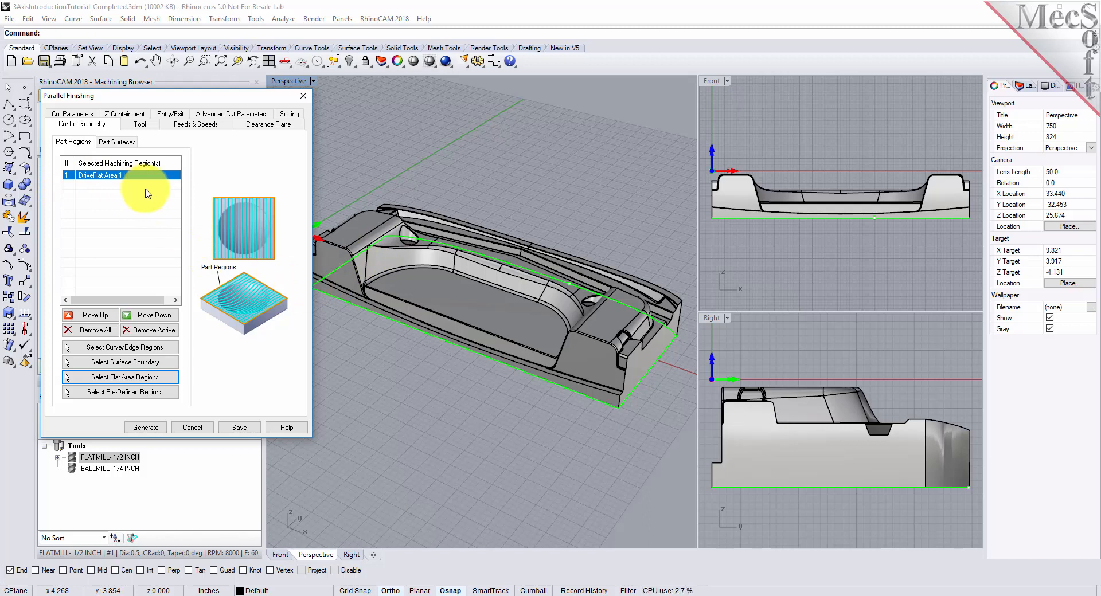
- Generate the Parallel Finishing operation with the BALLMILL- 1/4 INCH tool, a 45 degree angle of cuts and a stepover of 15% of tool diameter
left_click(141, 125)
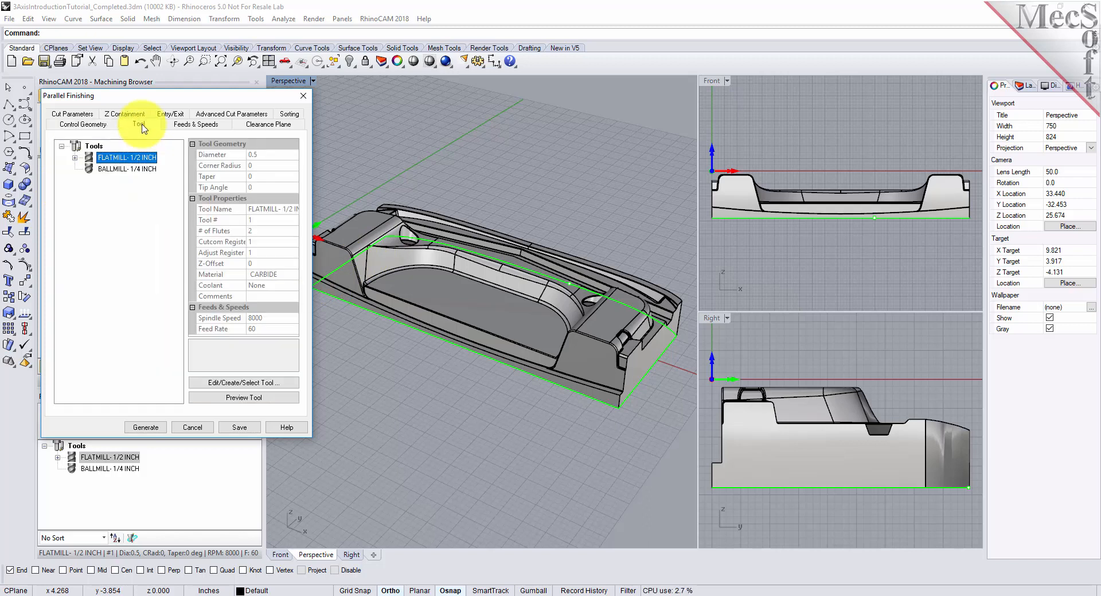
left_click(106, 171)
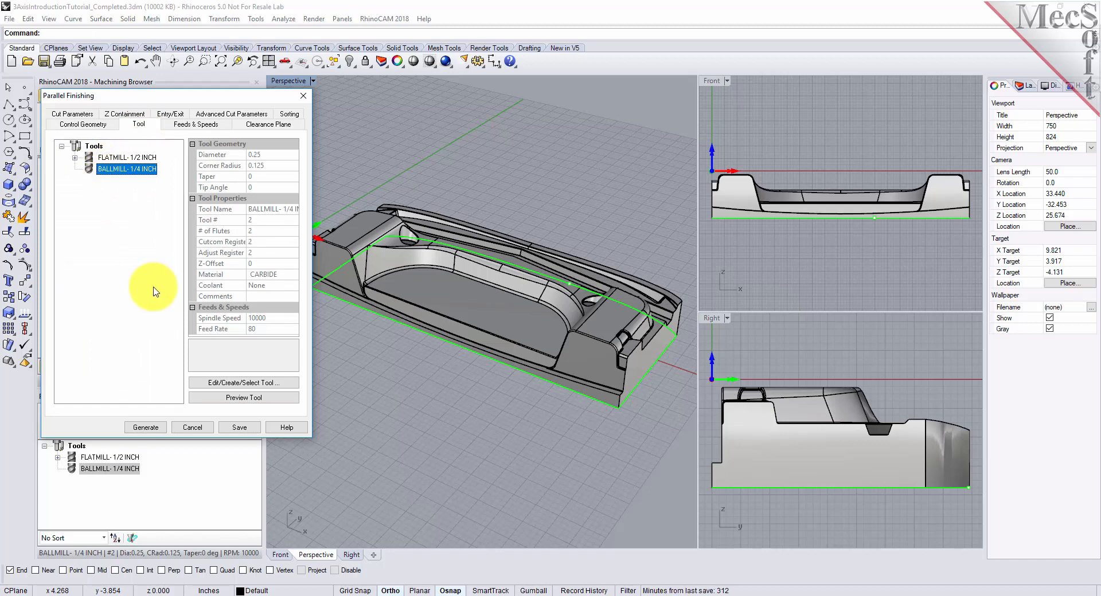
left_click(72, 114)
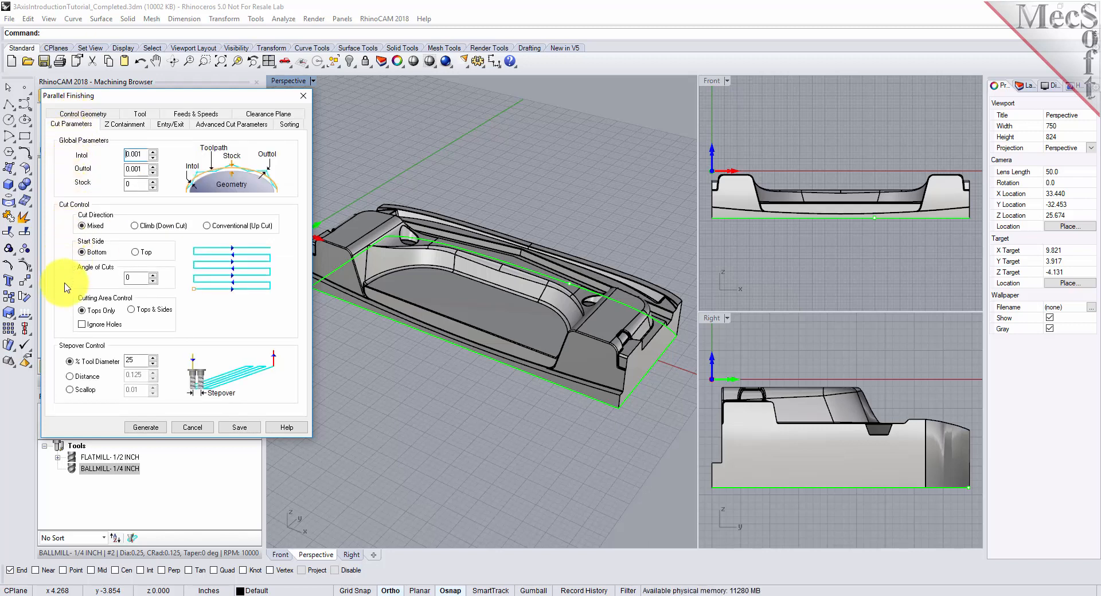
double_click(137, 278)
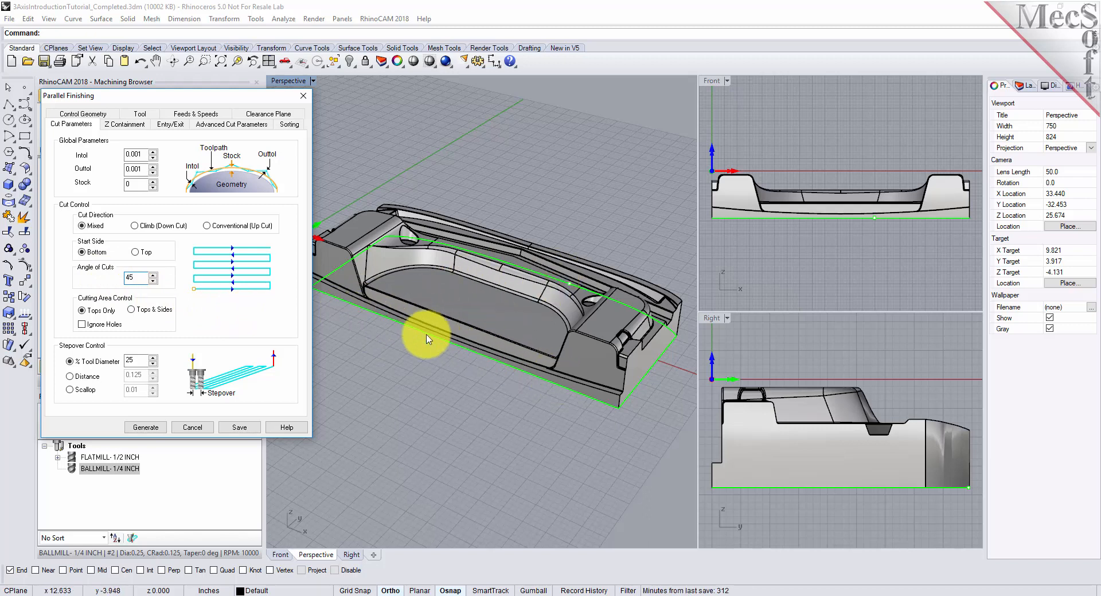
left_click(127, 360)
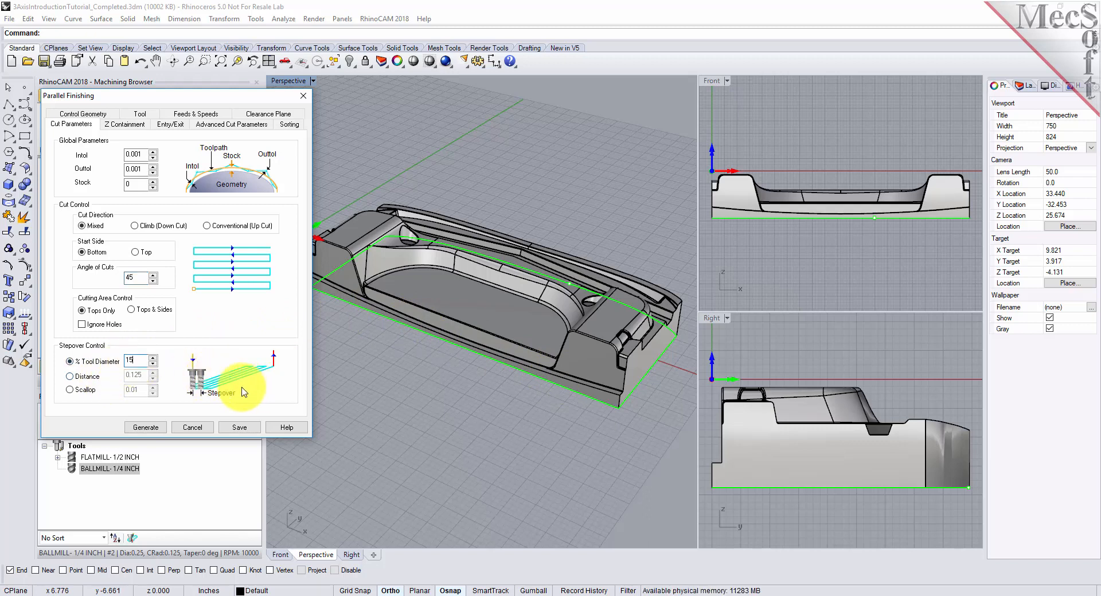
left_click(148, 428)
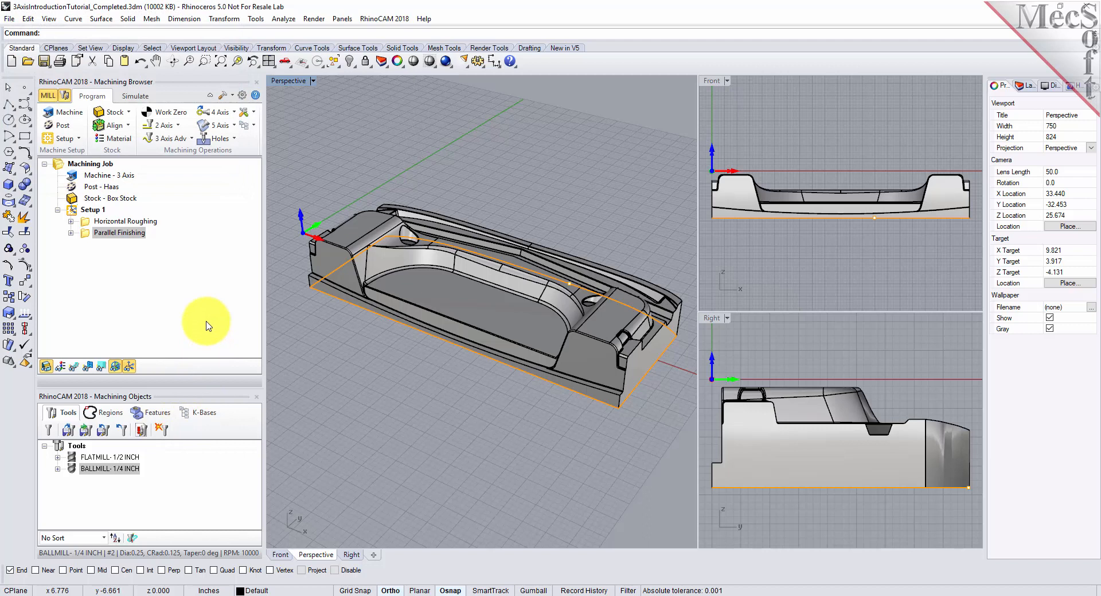
- Display the Parallel Finishing toolpath and examine its passes up close and over the whole part
left_click(75, 371)
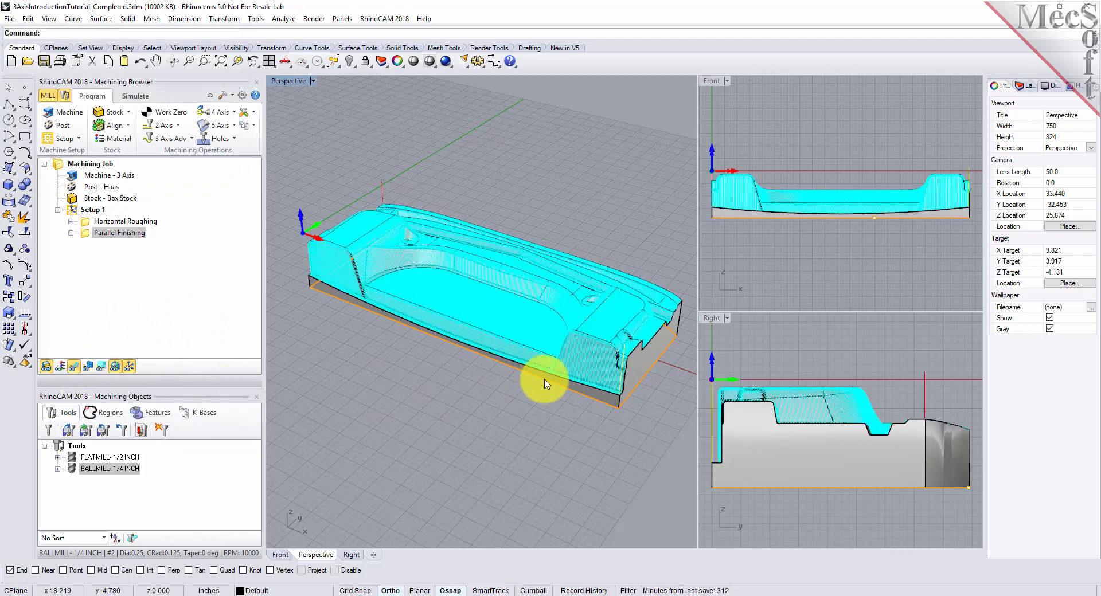
scroll(634, 337, "up", 6)
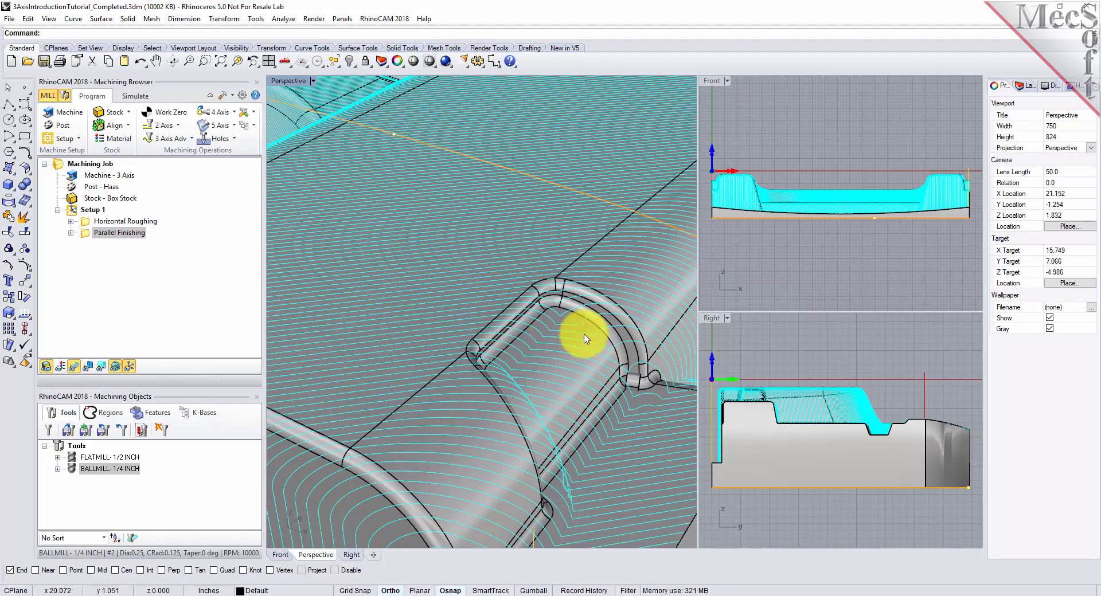
scroll(559, 338, "down", 4)
right_click_drag(565, 336, 597, 344)
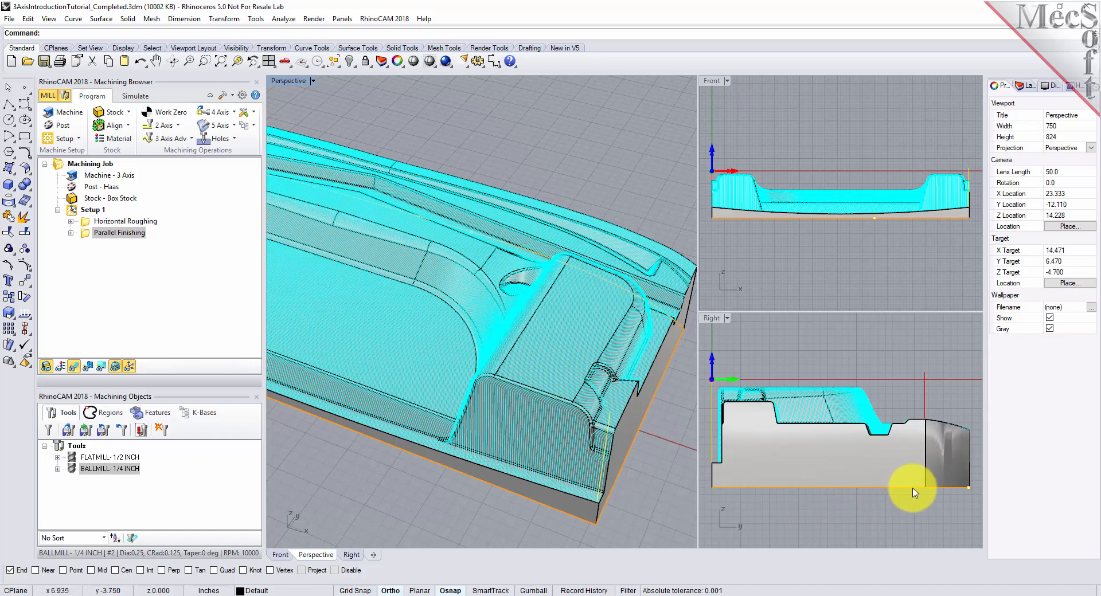
mouse_move(512, 274)
right_mouse_down()
mouse_move(525, 264)
mouse_move(528, 358)
mouse_move(514, 370)
mouse_move(499, 285)
mouse_move(516, 265)
right_mouse_up()
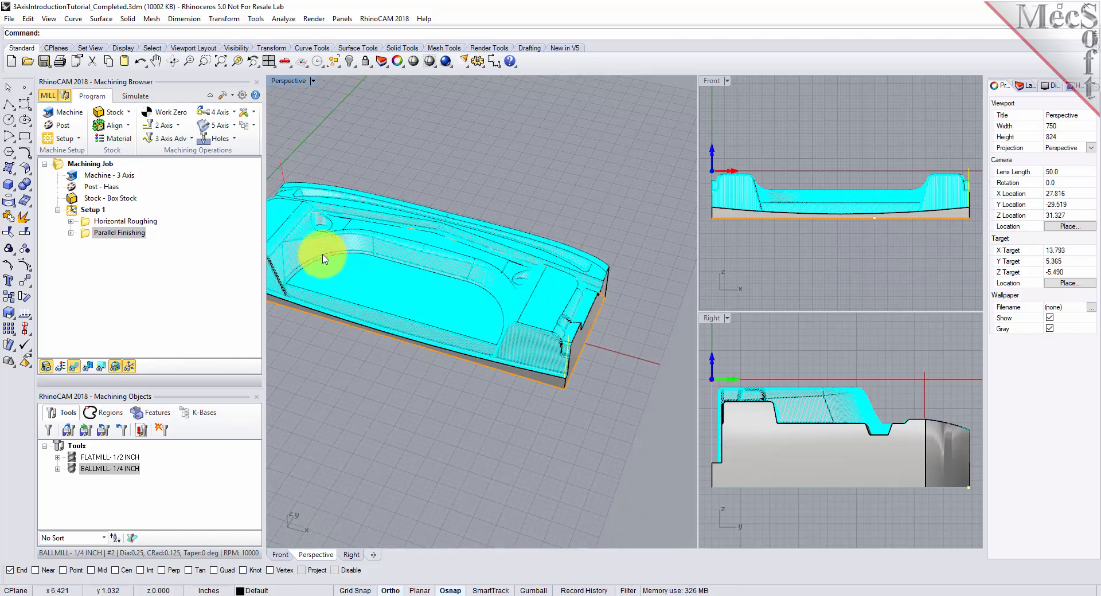
scroll(675, 290, "down", 2)
scroll(453, 266, "up", 2)
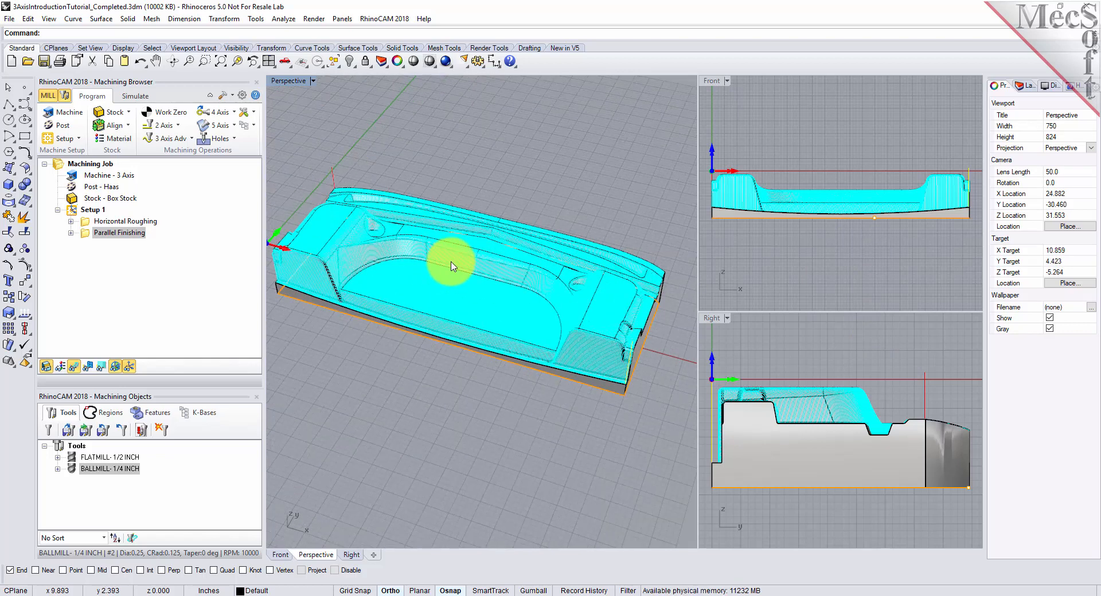
- Simulate the Parallel Finishing operation, watching the first cuts up close before running it straight to the end
left_click(135, 96)
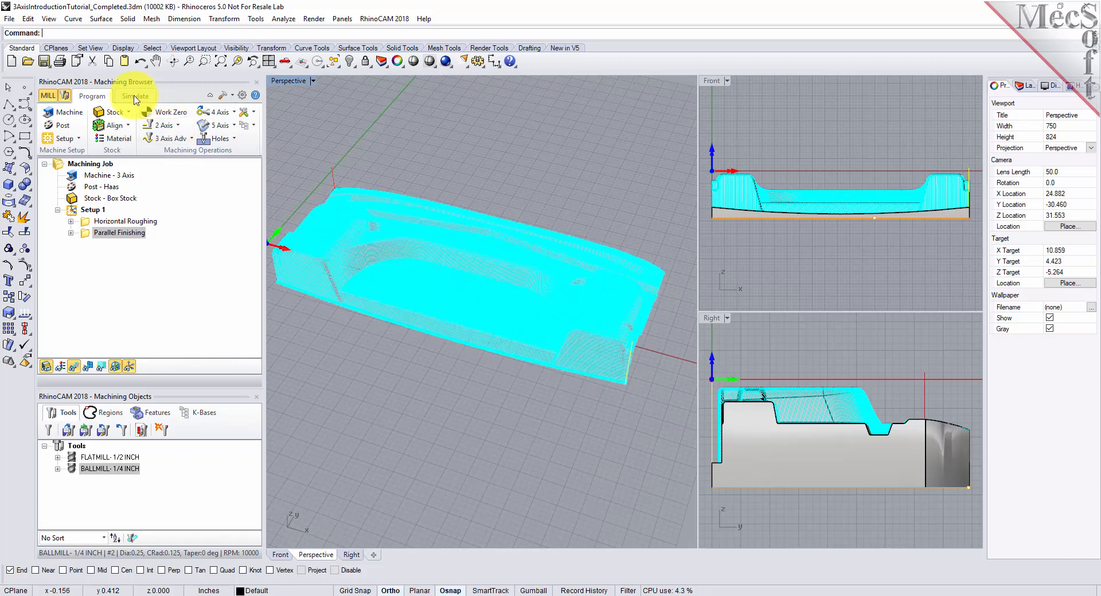
left_click(138, 127)
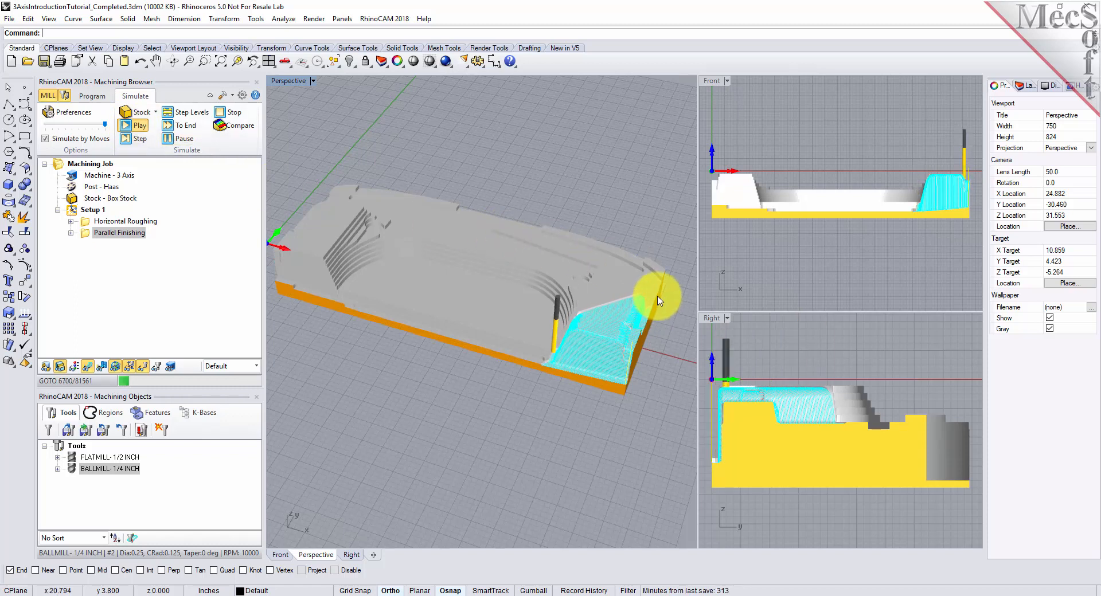
scroll(657, 287, "up", 5)
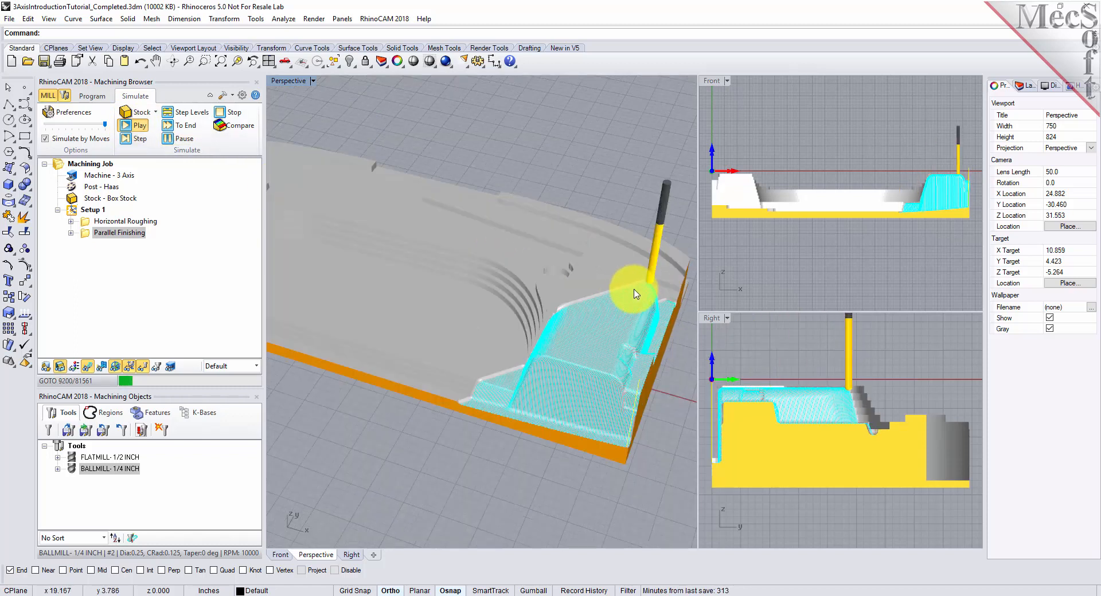
scroll(564, 290, "down", 6)
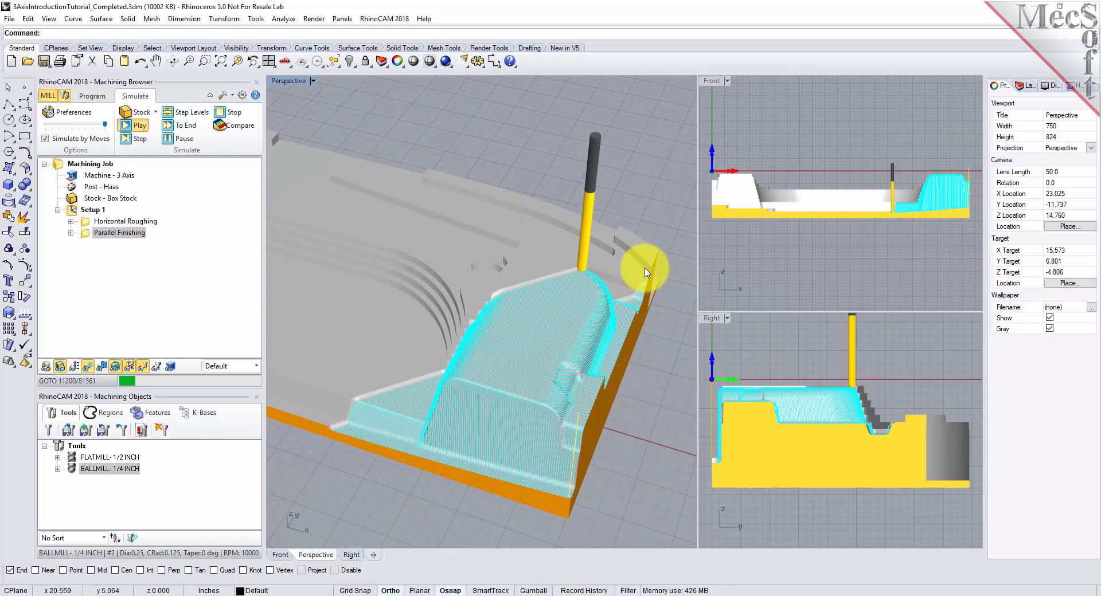
scroll(602, 264, "up", 6)
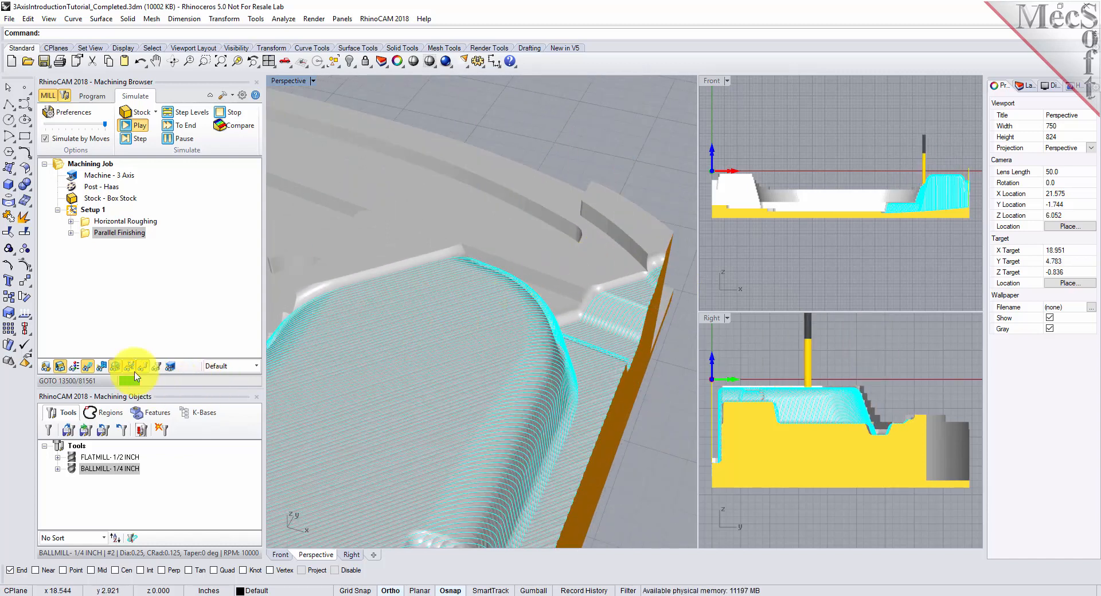
left_click(184, 125)
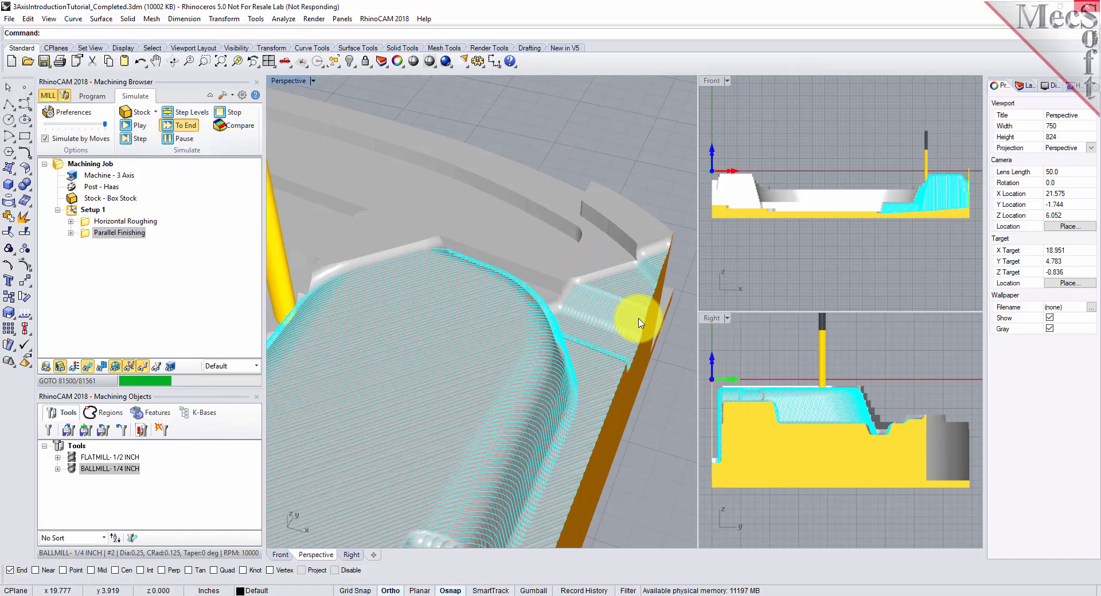
- Hide the toolpath and inspect the finished stock surface around the small pocket beside the central cavity
scroll(640, 323, "down", 6)
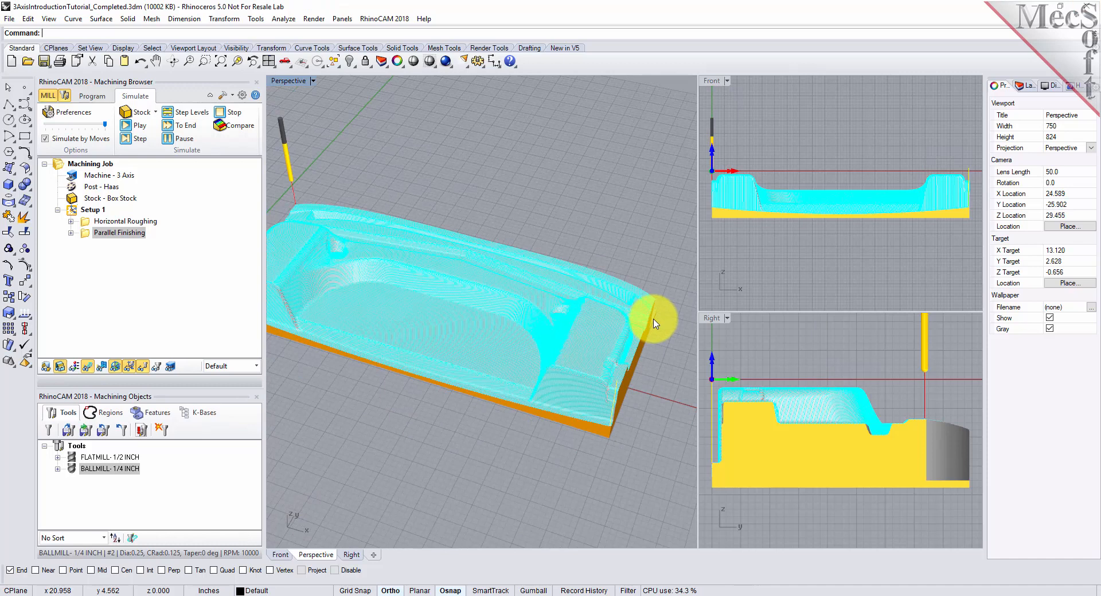
scroll(518, 293, "up", 2)
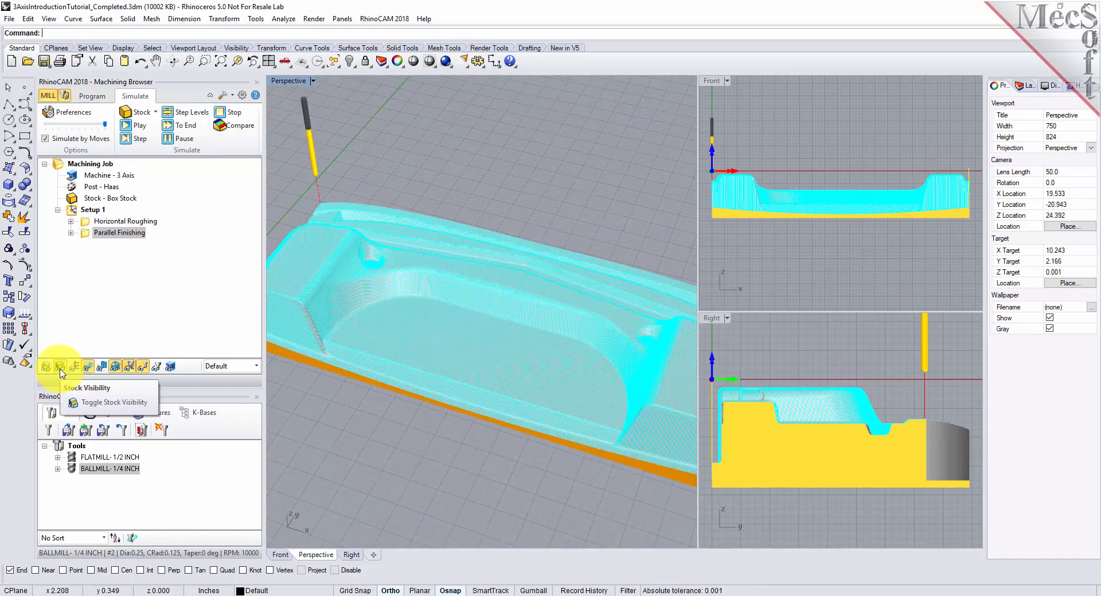
left_click(102, 367)
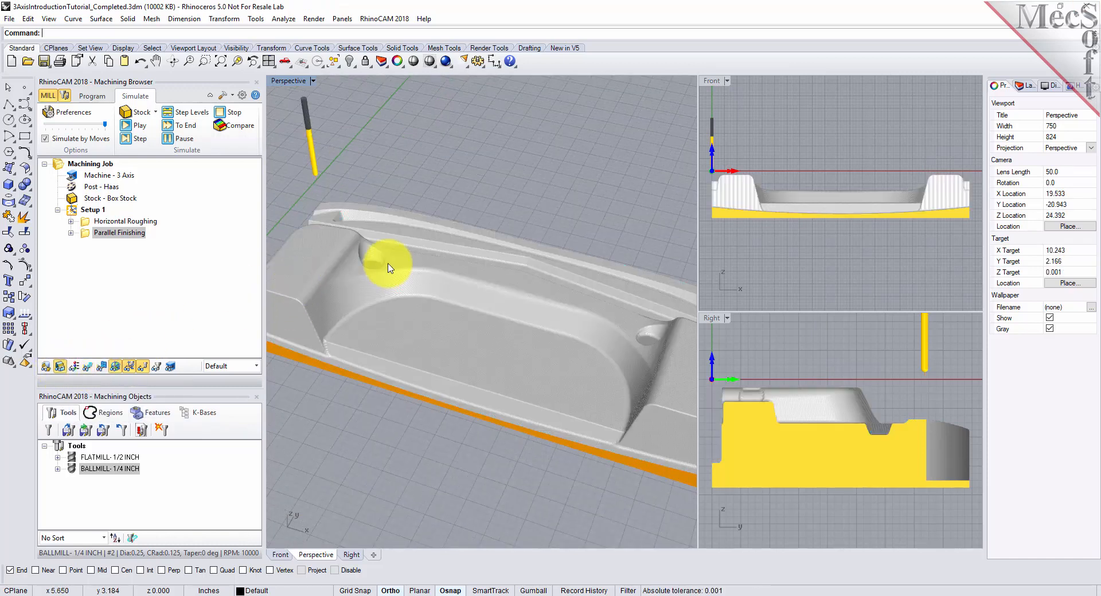
scroll(382, 263, "up", 8)
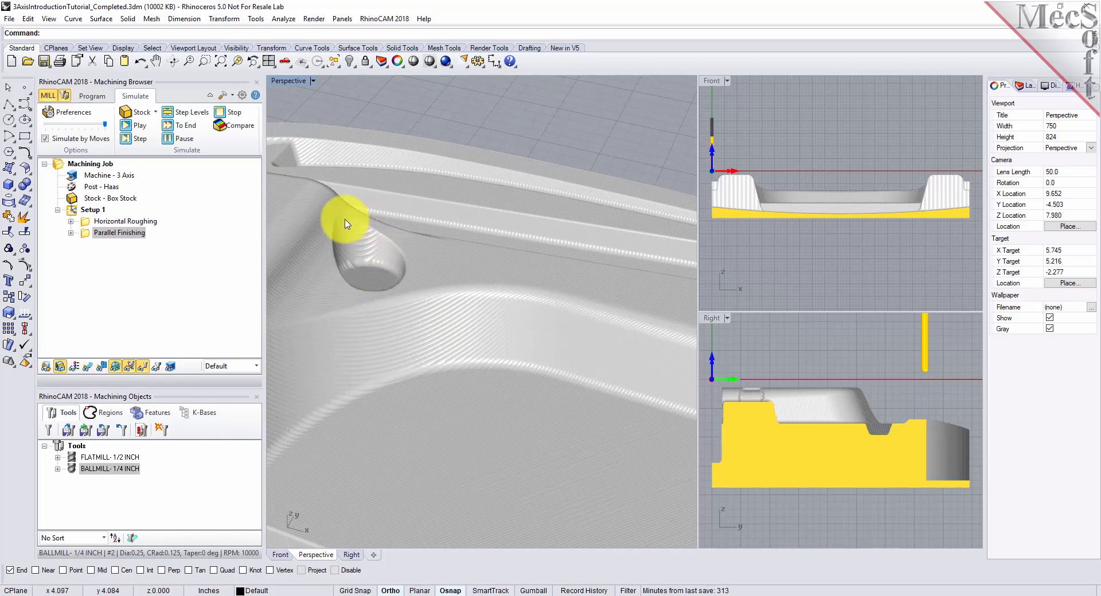
- Start a Radial Machining operation and select the upper rim edges of the small pocket near the part origin as curve/edge regions
left_click(92, 96)
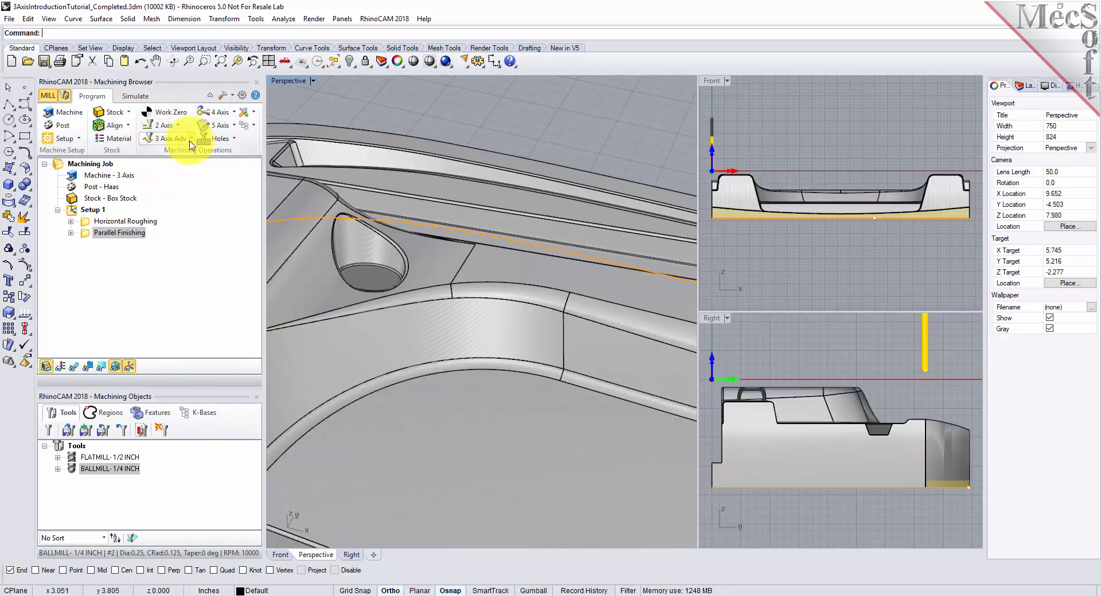
left_click(192, 140)
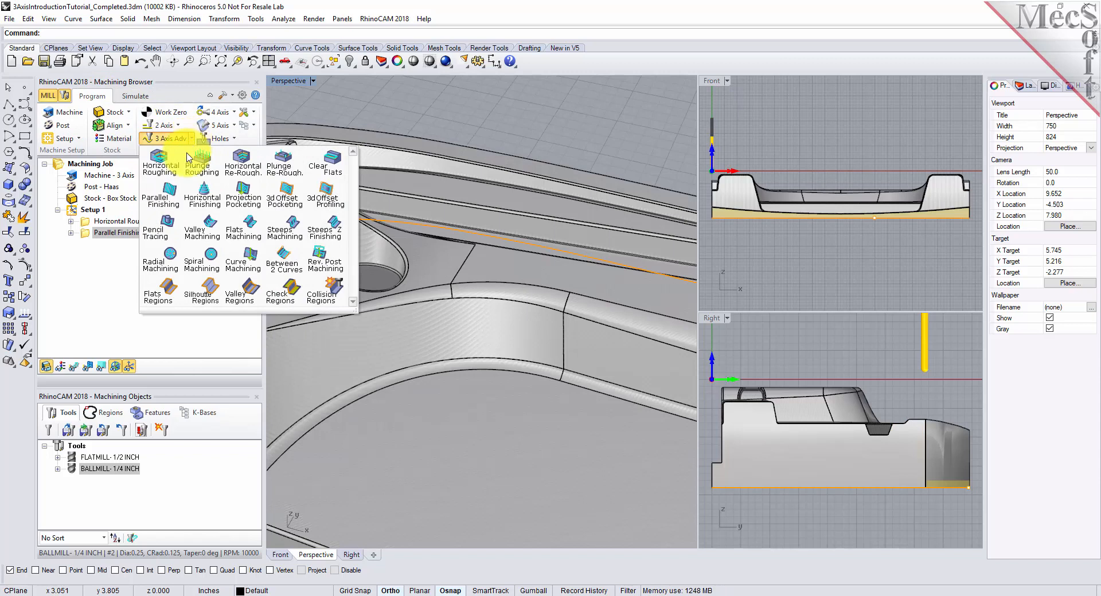
left_click(161, 269)
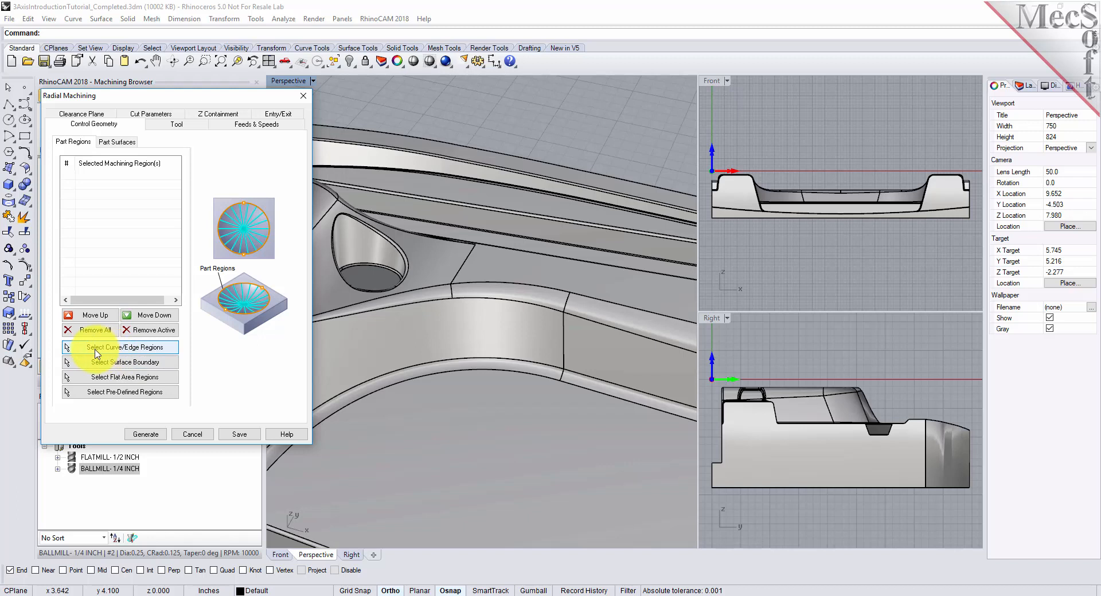
left_click(171, 354)
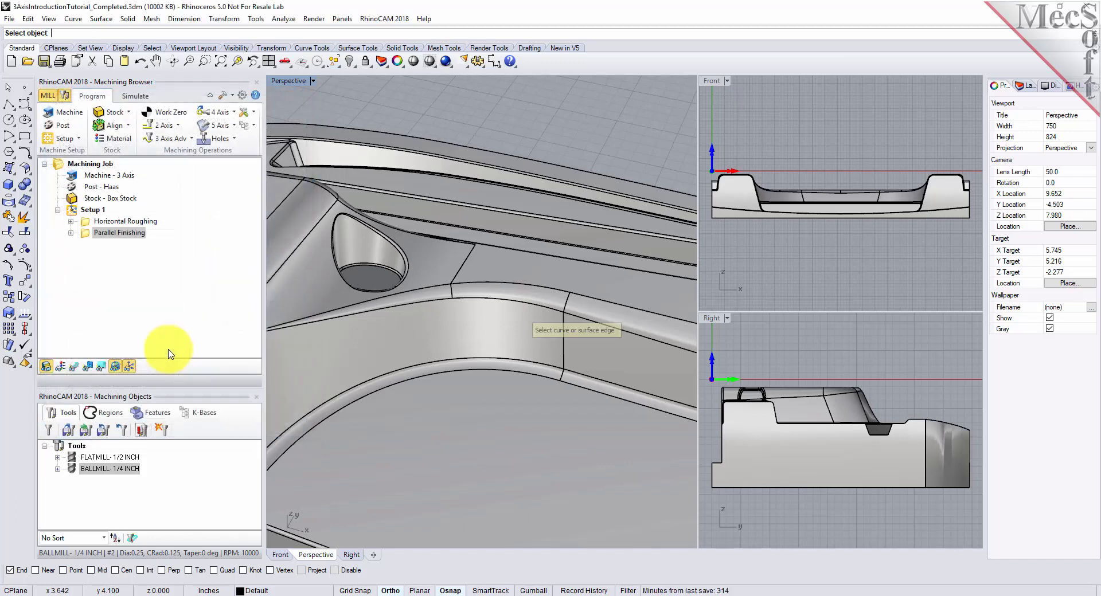
scroll(303, 189, "up", 3)
scroll(333, 222, "up", 2)
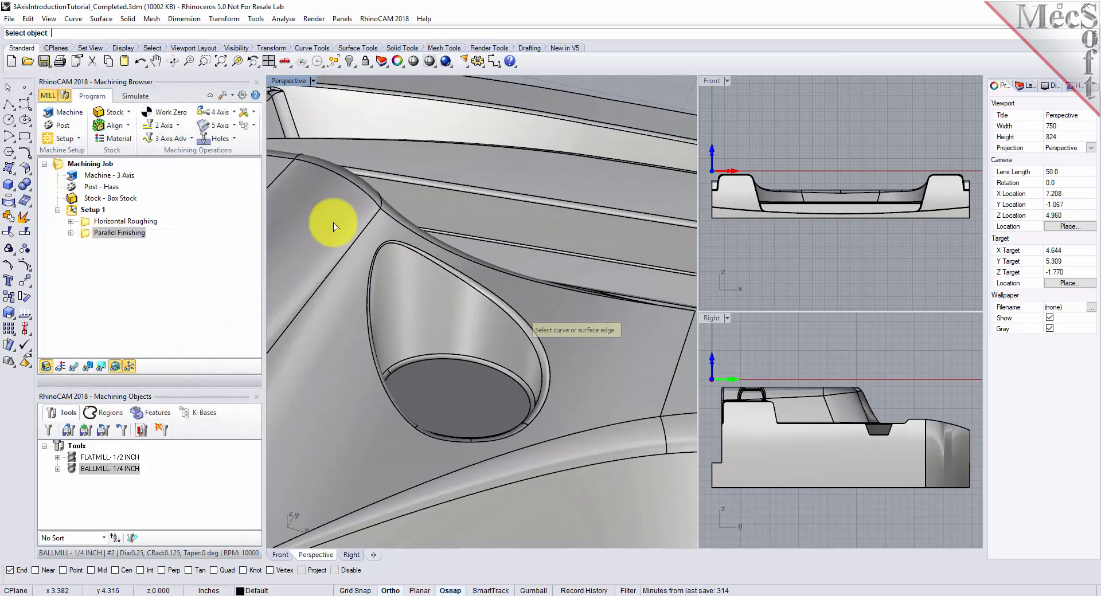
left_click(526, 322)
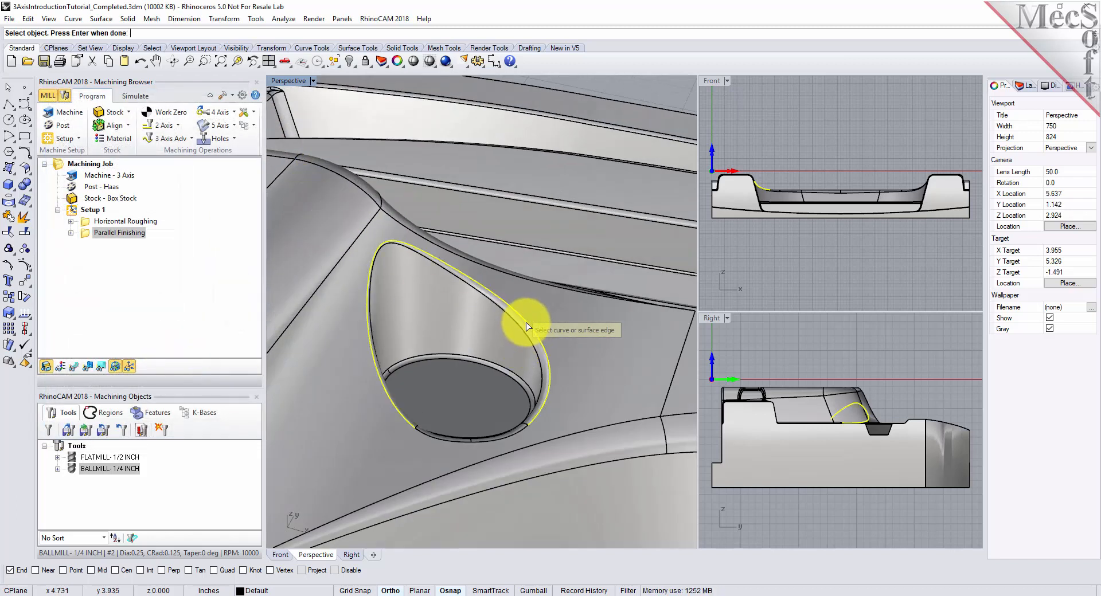
left_click(511, 434)
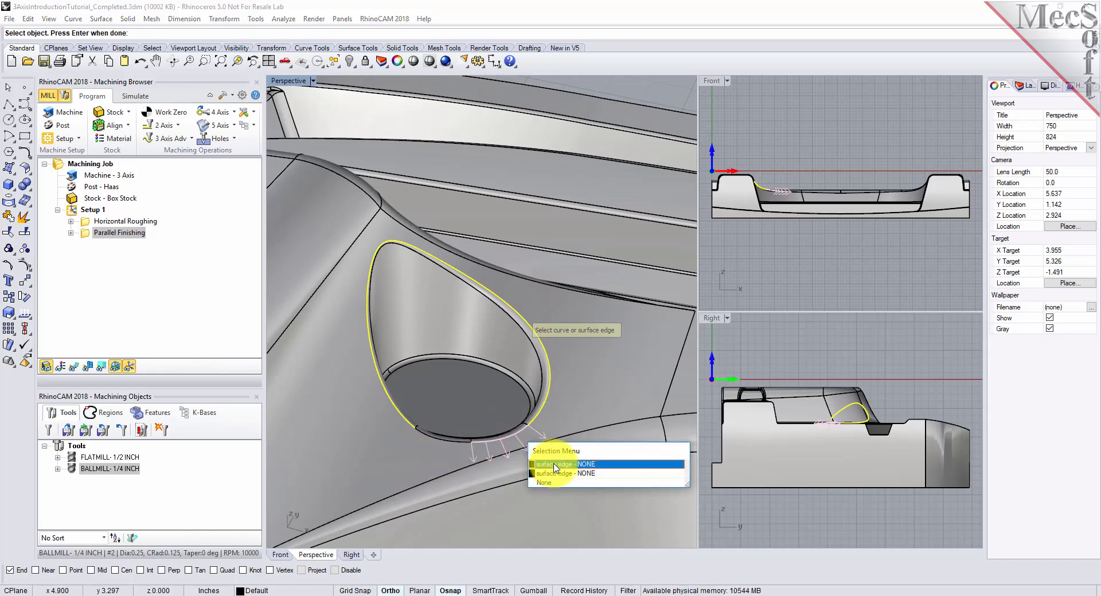
left_click(437, 439)
left_click(468, 474)
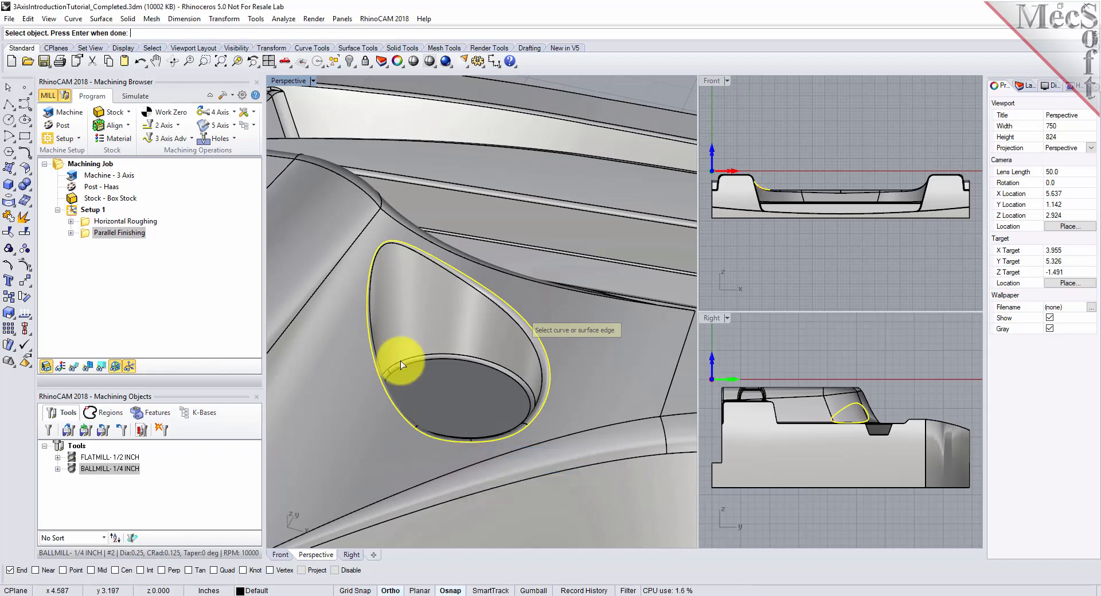
- Add the upper rim edges of the matching small pocket at the part's other end and accept the machining regions
scroll(350, 332, "down", 8)
scroll(626, 393, "up", 4)
scroll(553, 374, "up", 5)
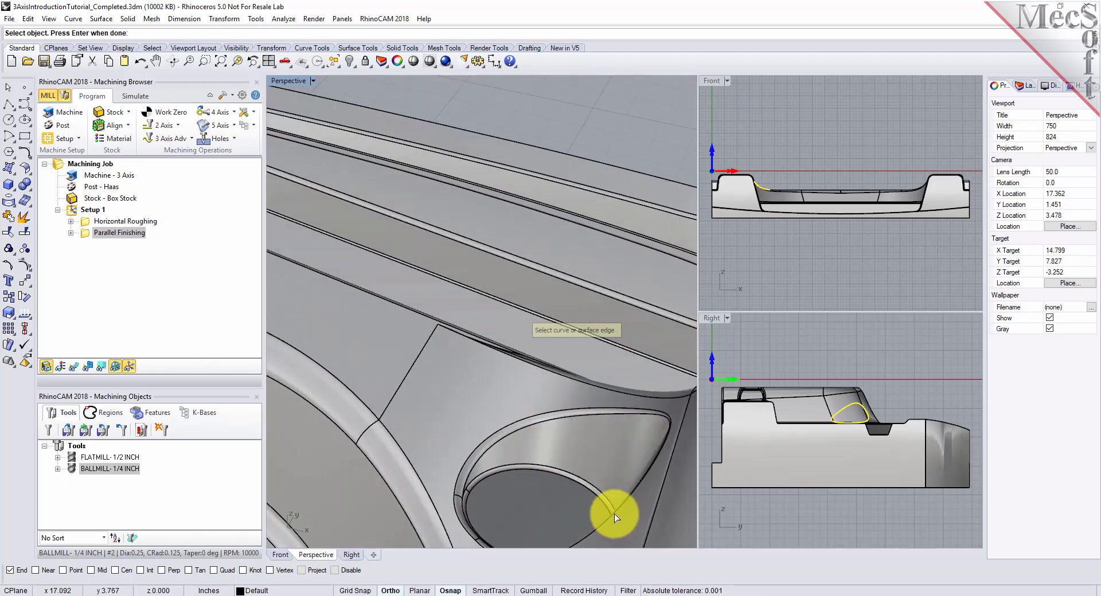
left_click(614, 514)
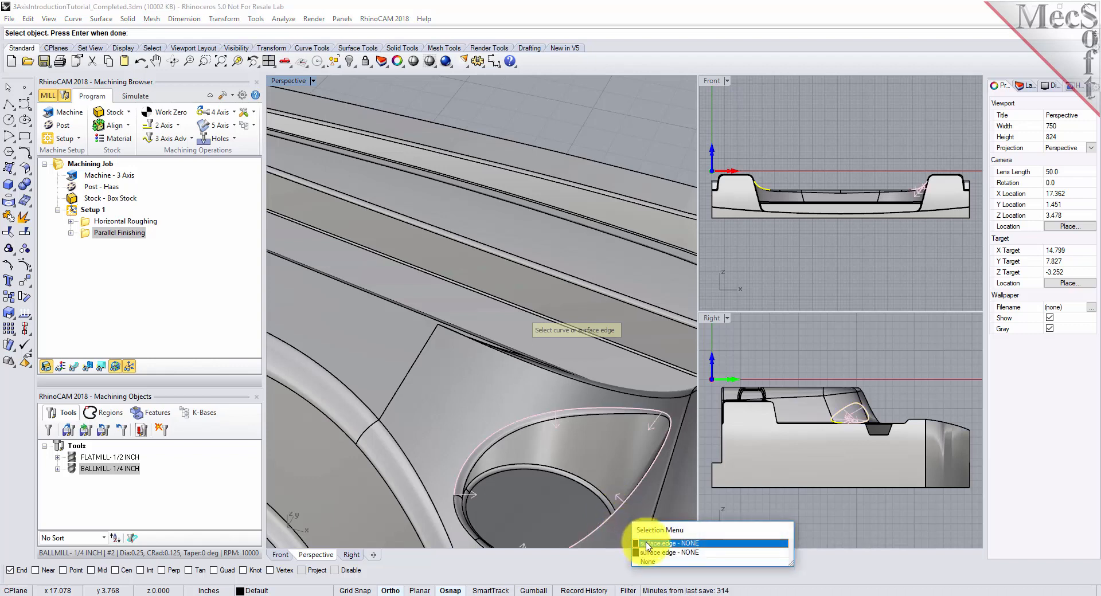
left_click(647, 543)
left_click(462, 518)
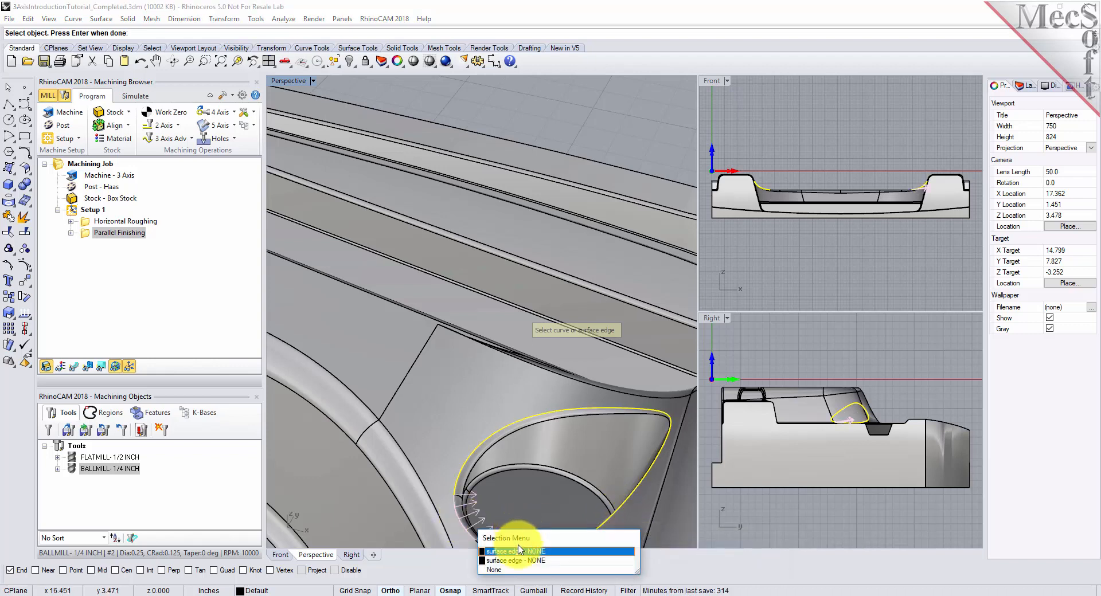
left_click(513, 551)
scroll(479, 319, "down", 2)
scroll(480, 456, "up", 5)
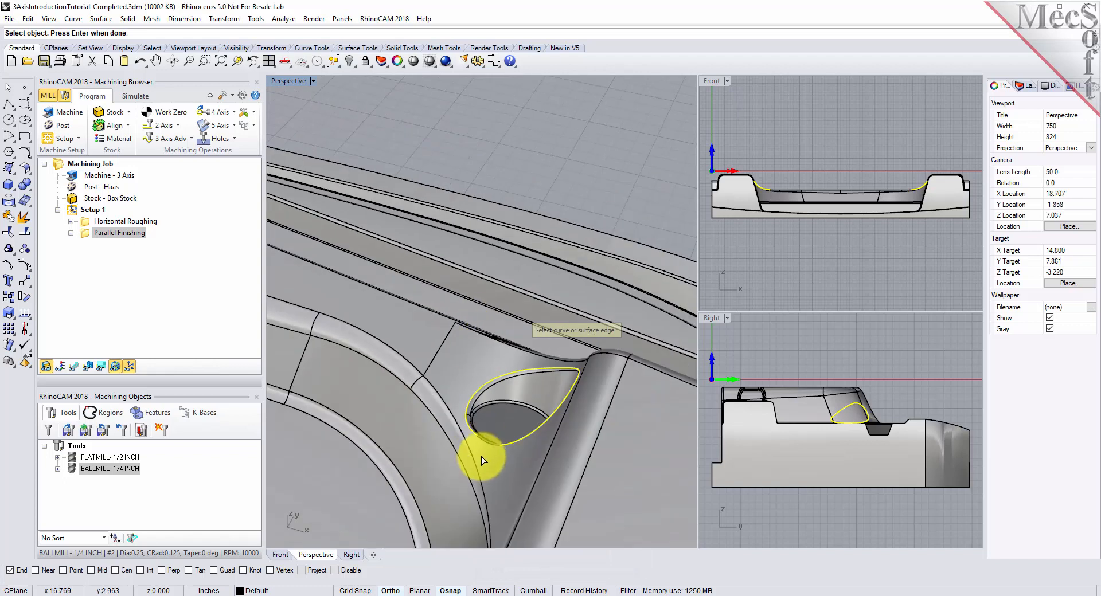
left_click(490, 412)
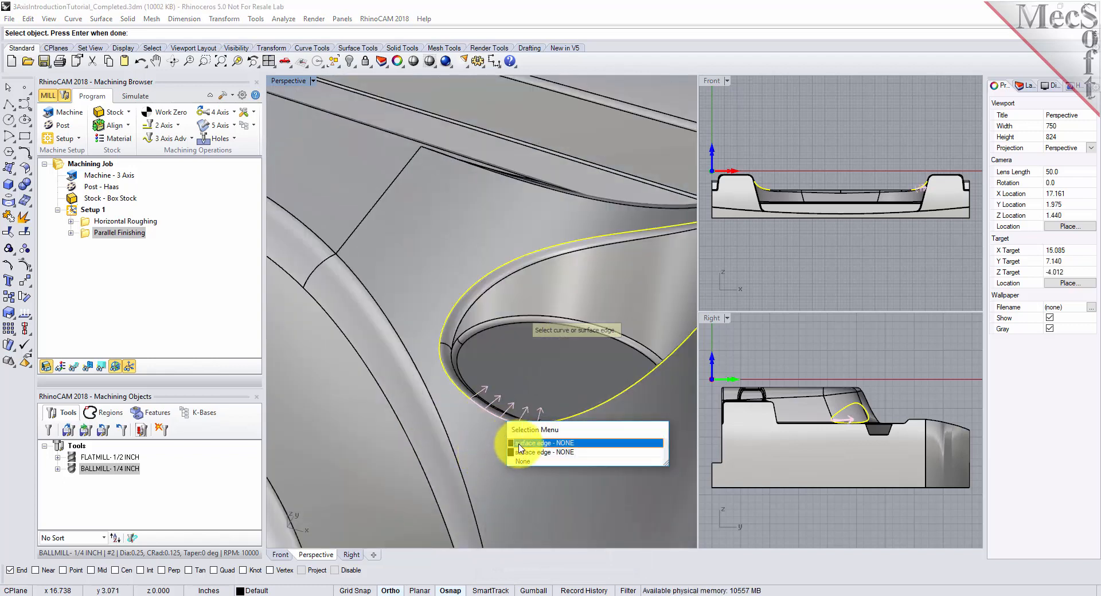
left_click(507, 445)
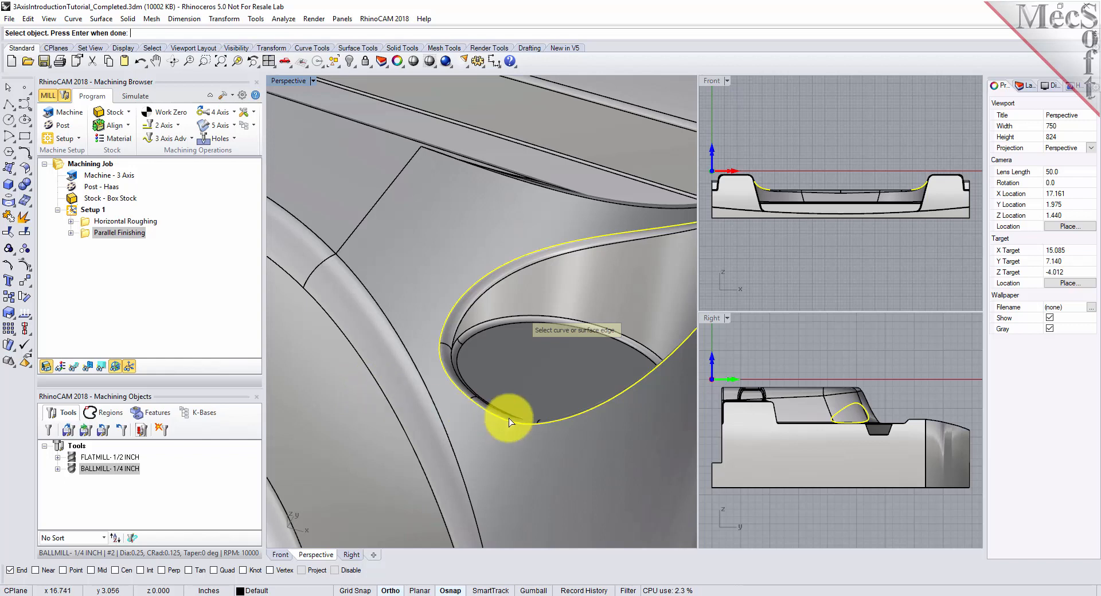
scroll(544, 416, "down", 4)
scroll(627, 413, "down", 5)
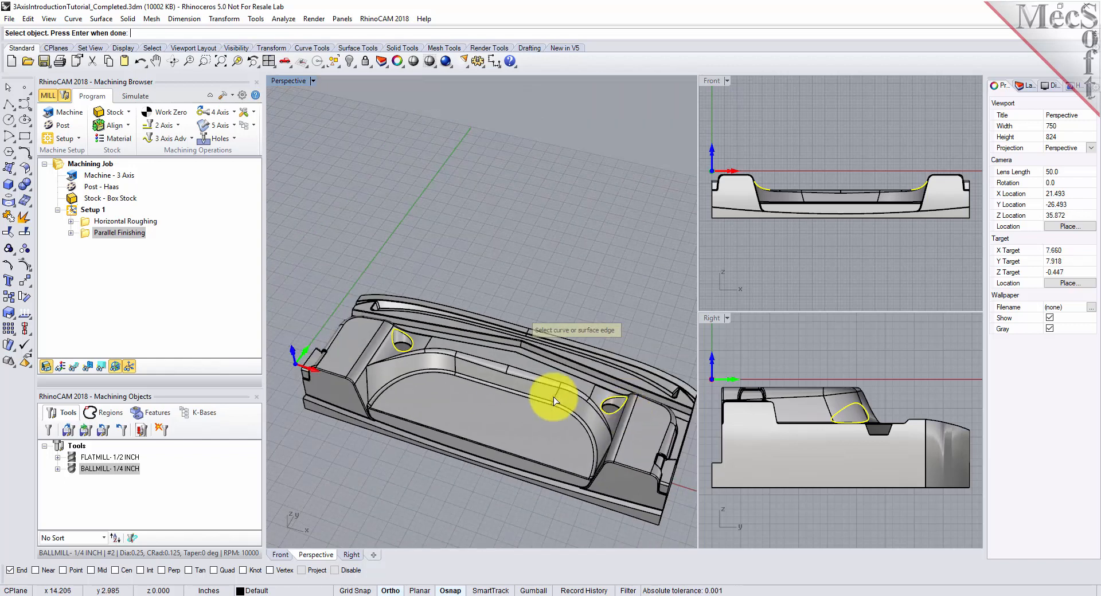
scroll(525, 380, "up", 3)
key("Return")
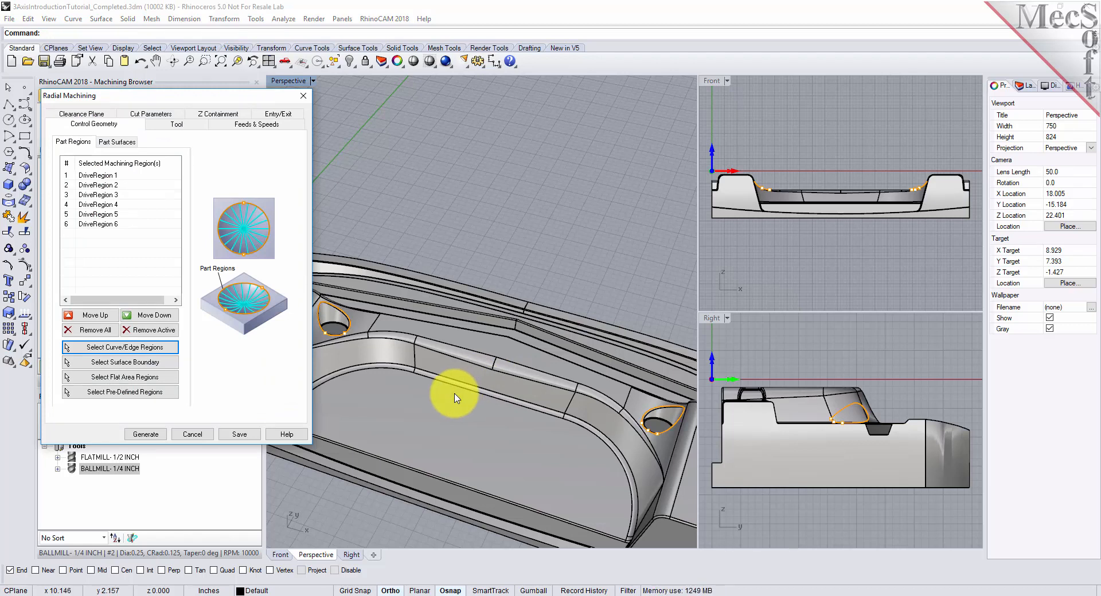
- Generate the Radial Machining operation with the BALLMILL- 1/4 INCH tool and a stepover of 10% of tool diameter
left_click(184, 125)
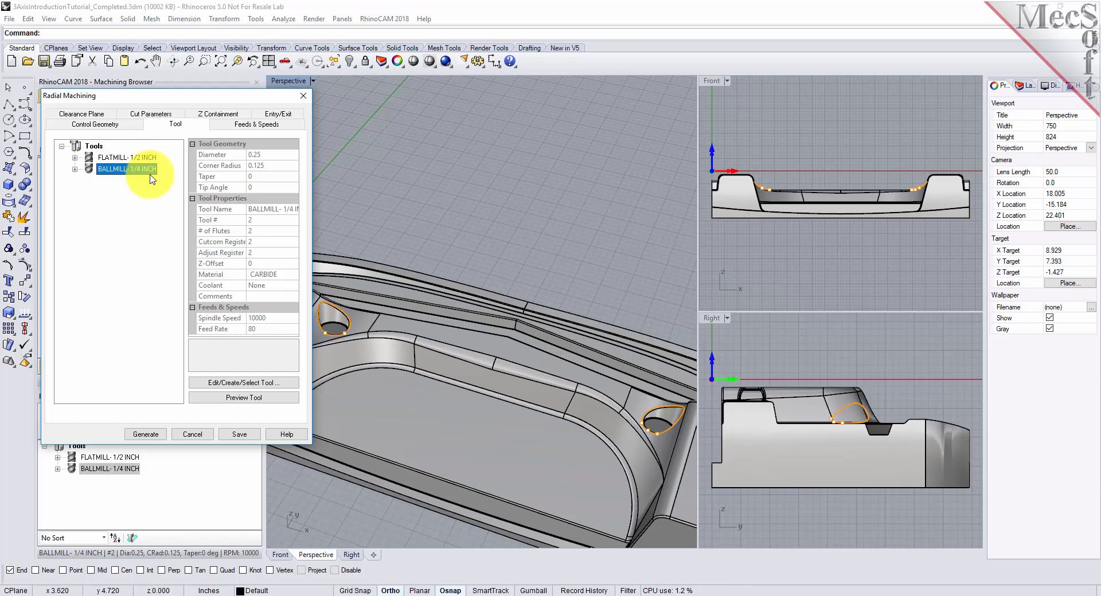
left_click(138, 115)
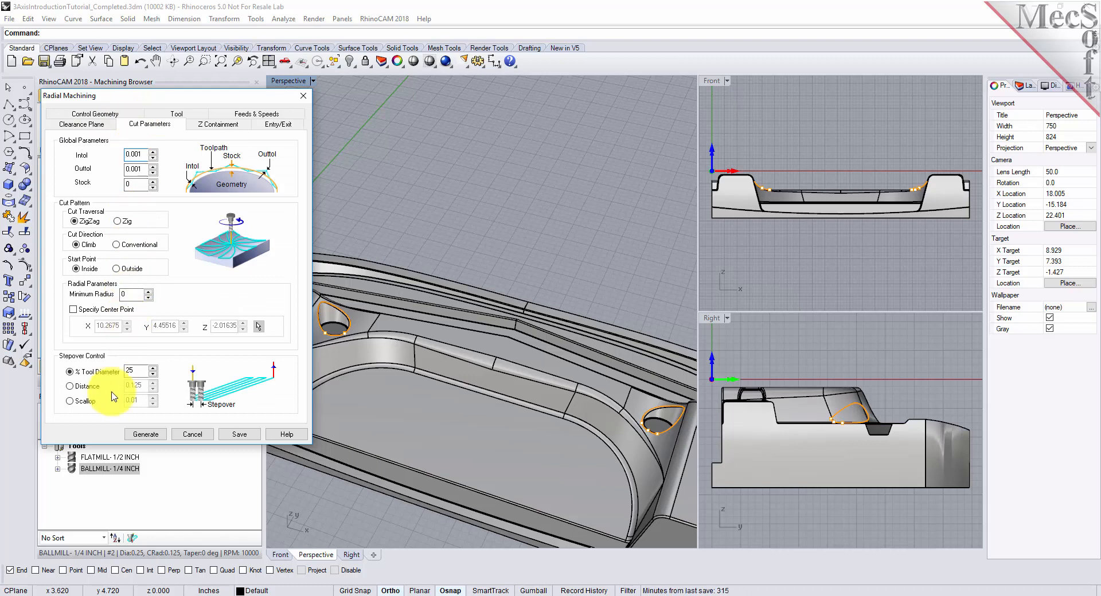
double_click(132, 370)
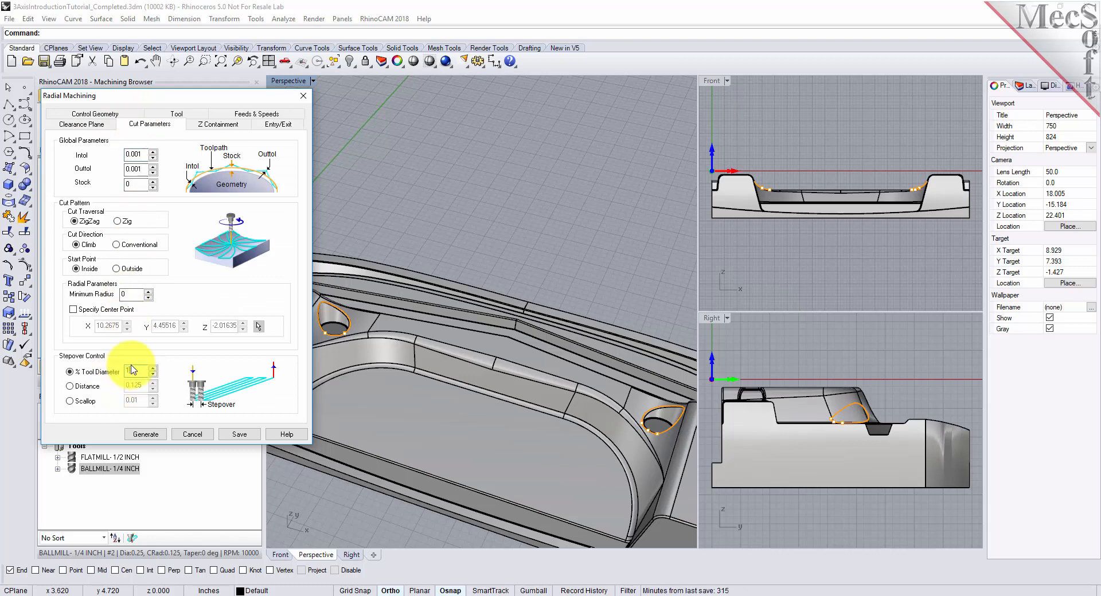
type("10")
left_click(146, 434)
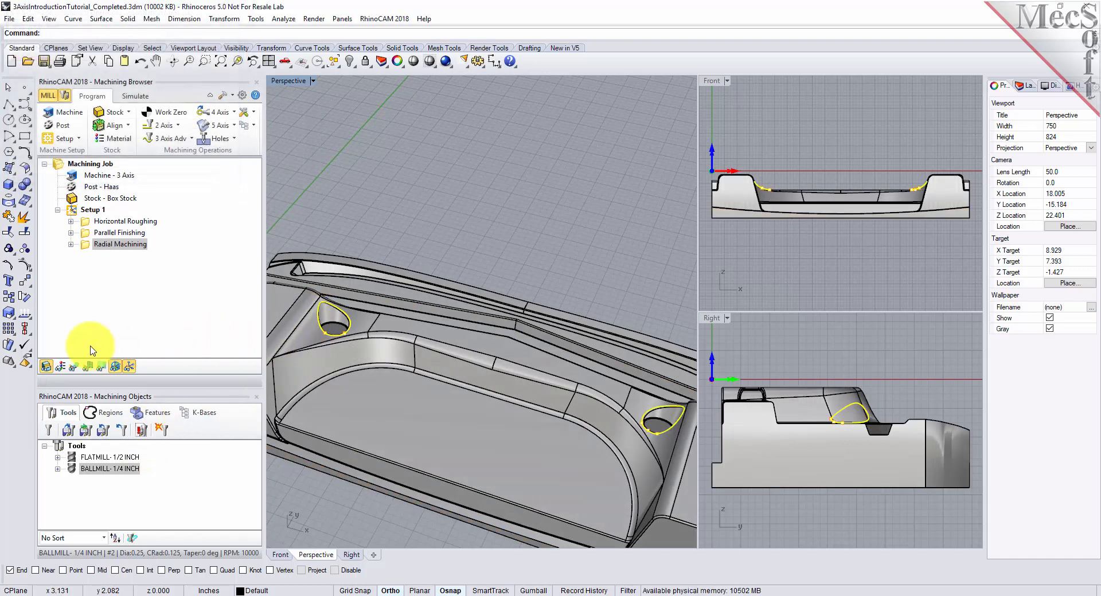
- Display the Radial Machining toolpath and examine its passes inside the small pocket and across the whole part
left_click(73, 366)
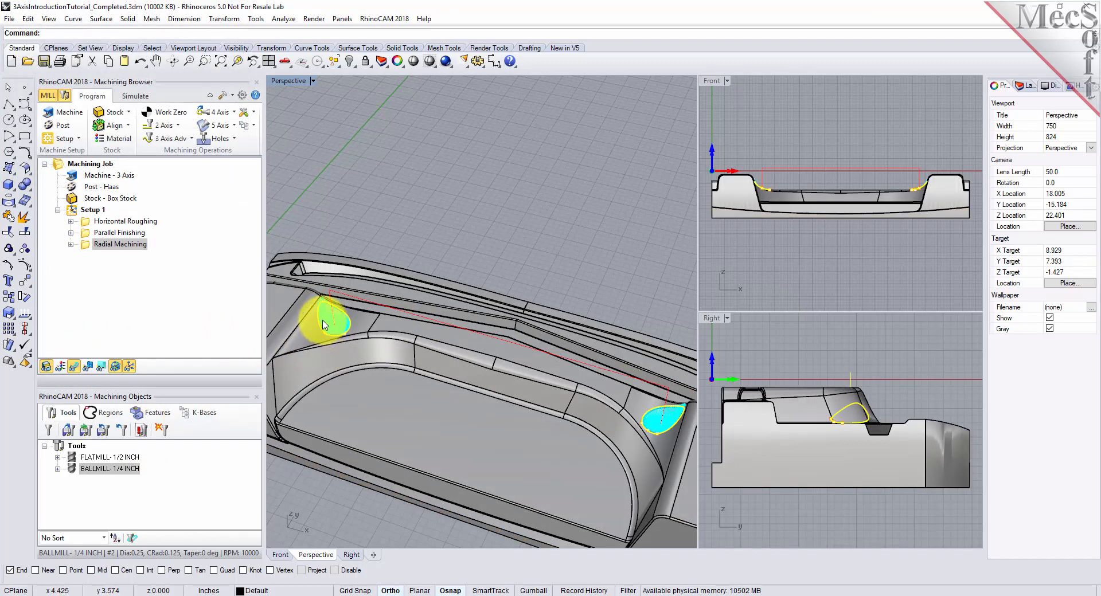
scroll(316, 319, "up", 10)
mouse_move(325, 302)
right_mouse_down()
mouse_move(347, 413)
mouse_move(371, 384)
mouse_move(339, 287)
right_mouse_up()
scroll(366, 385, "up", 4)
scroll(366, 384, "up", 1)
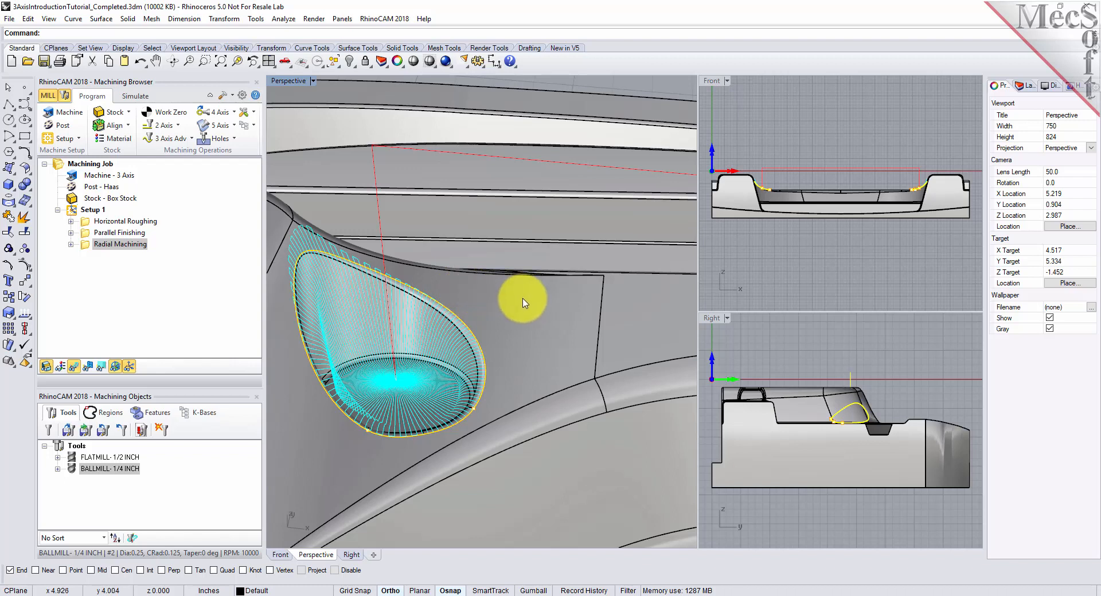
left_click(285, 62)
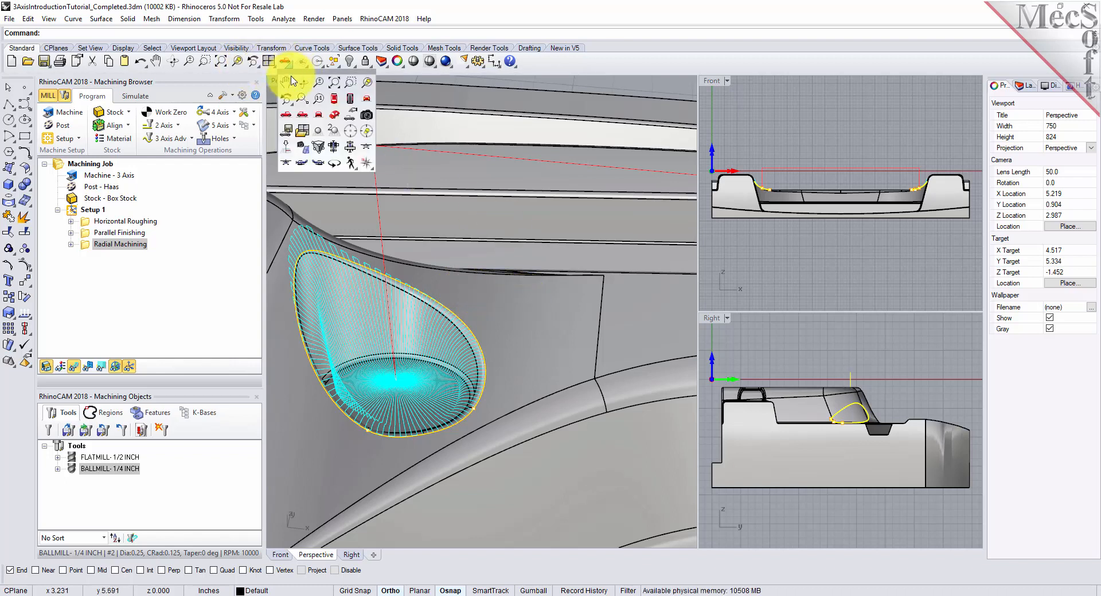
left_click(331, 118)
scroll(487, 315, "down", 5)
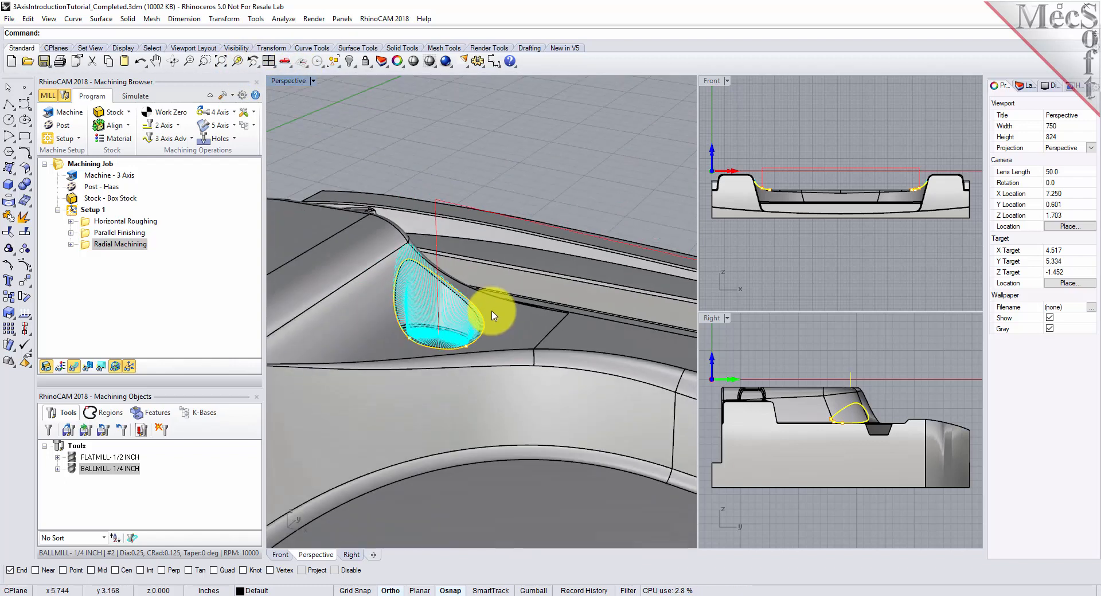
scroll(396, 293, "down", 4)
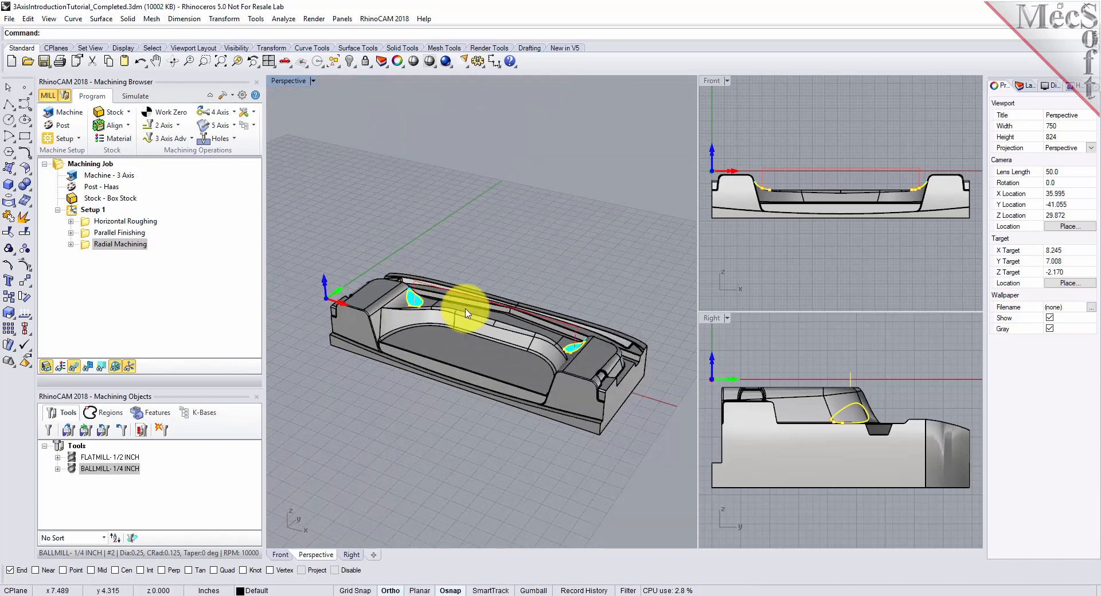
scroll(464, 313, "up", 2)
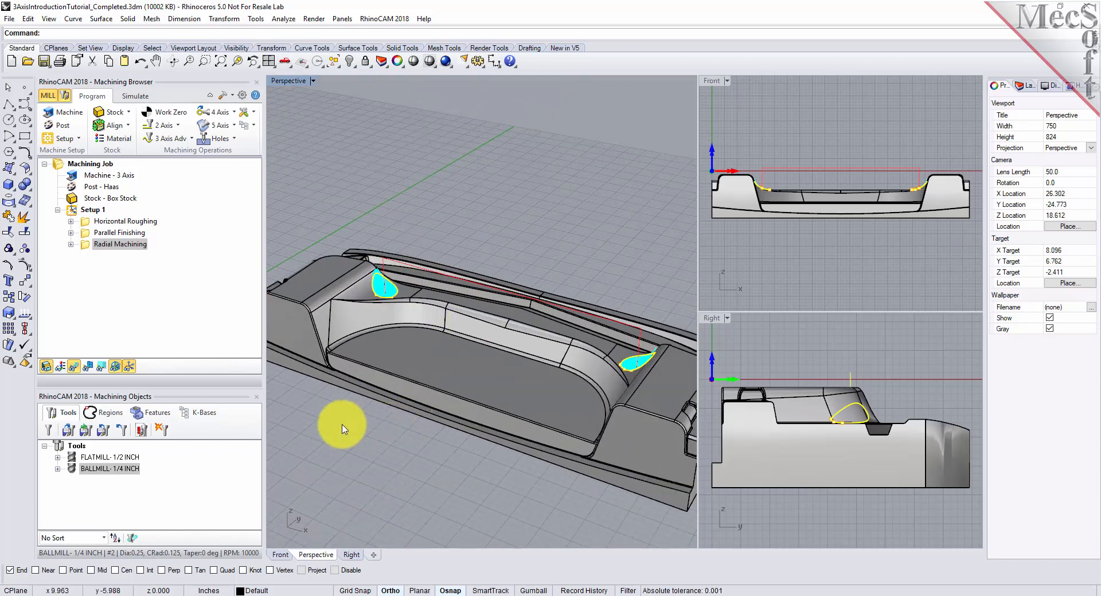
- Post Setup 1 with the Haas post to 3AxisIntroductionTutorial_Completed_Setup 1.nc, review the G-code and close it
left_click(74, 212)
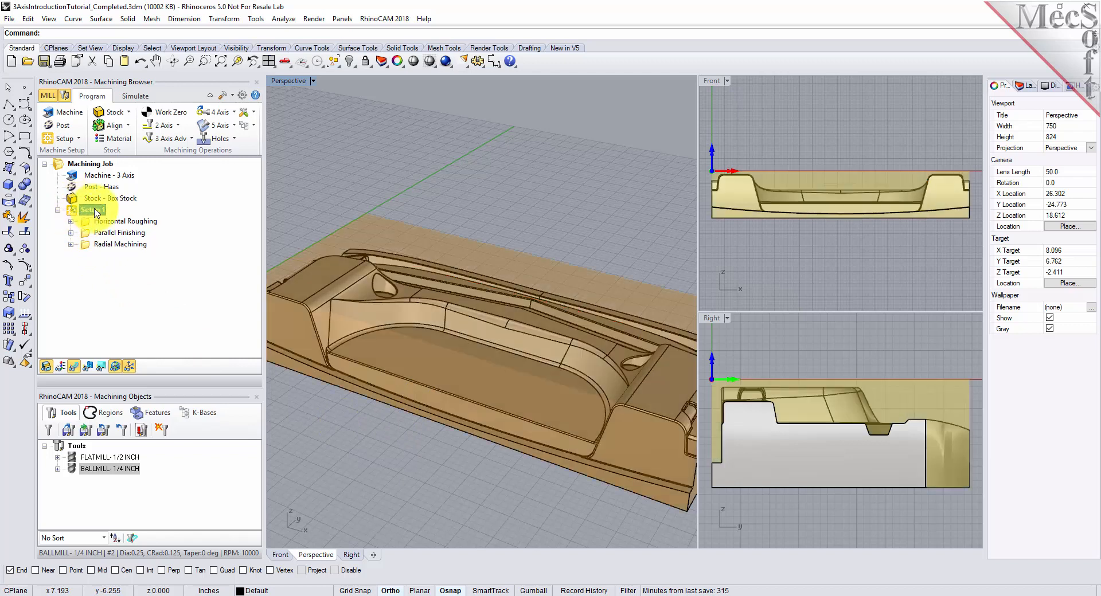
right_click(93, 210)
left_click(155, 235)
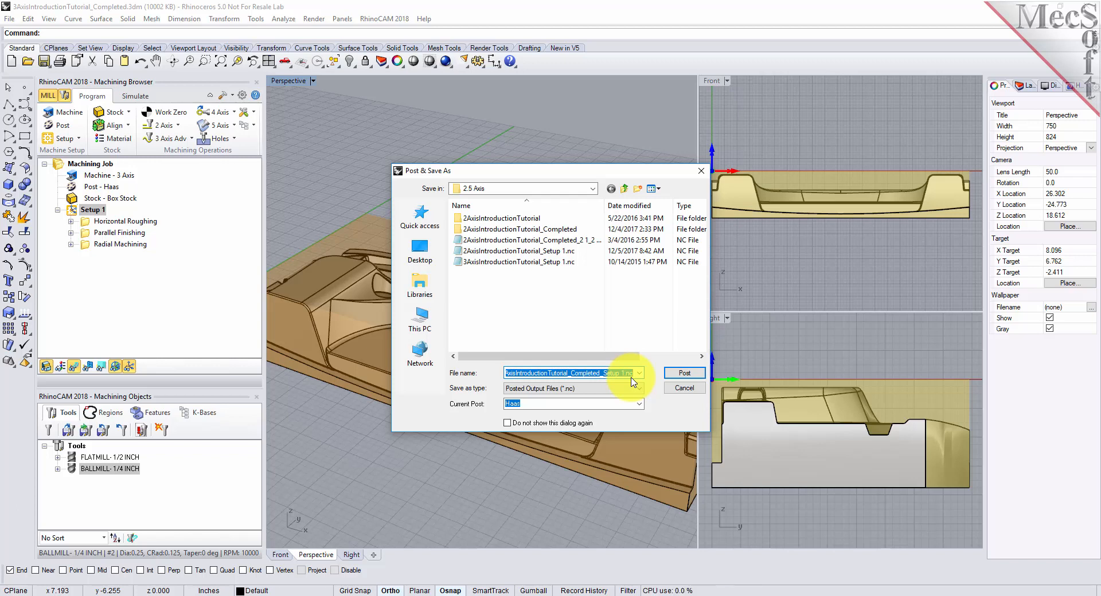
left_click(683, 373)
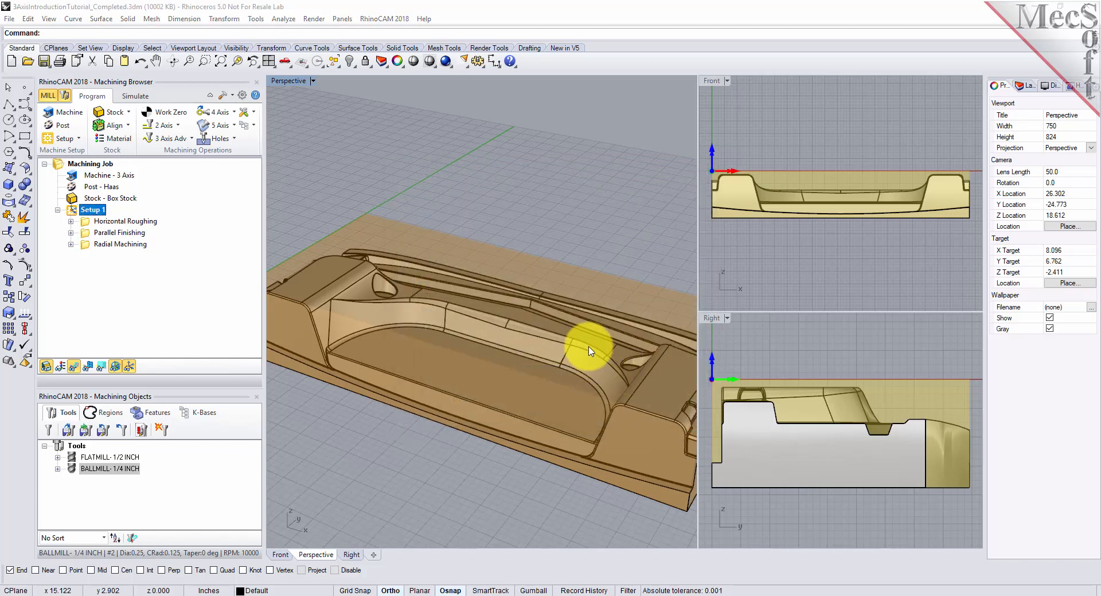
mouse_move(1014, 110)
left_mouse_down()
mouse_move(1010, 186)
mouse_move(1008, 97)
left_mouse_up()
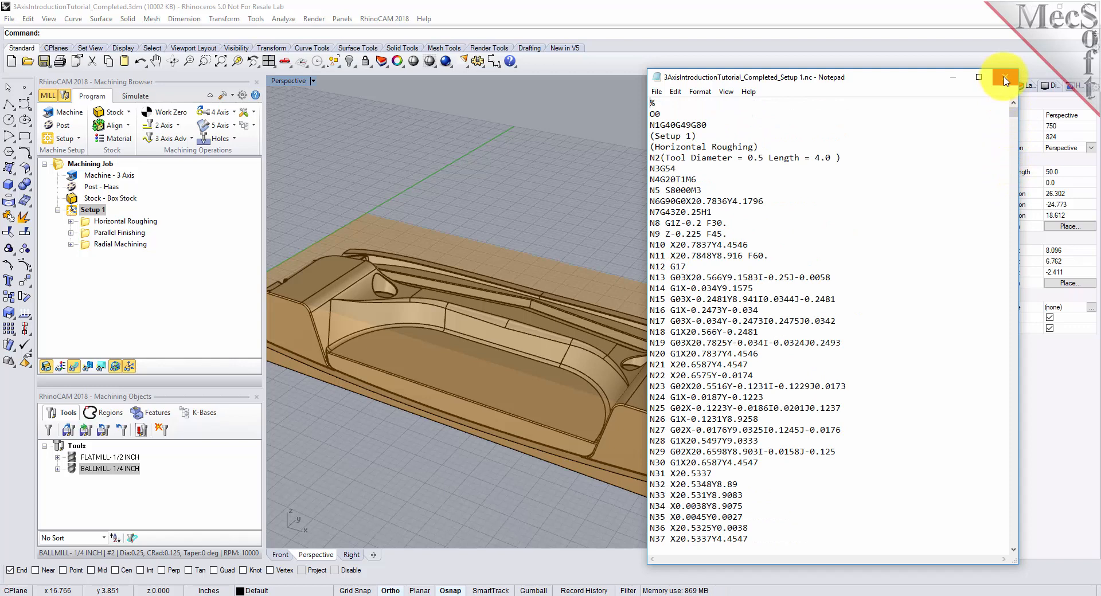
left_click(1004, 81)
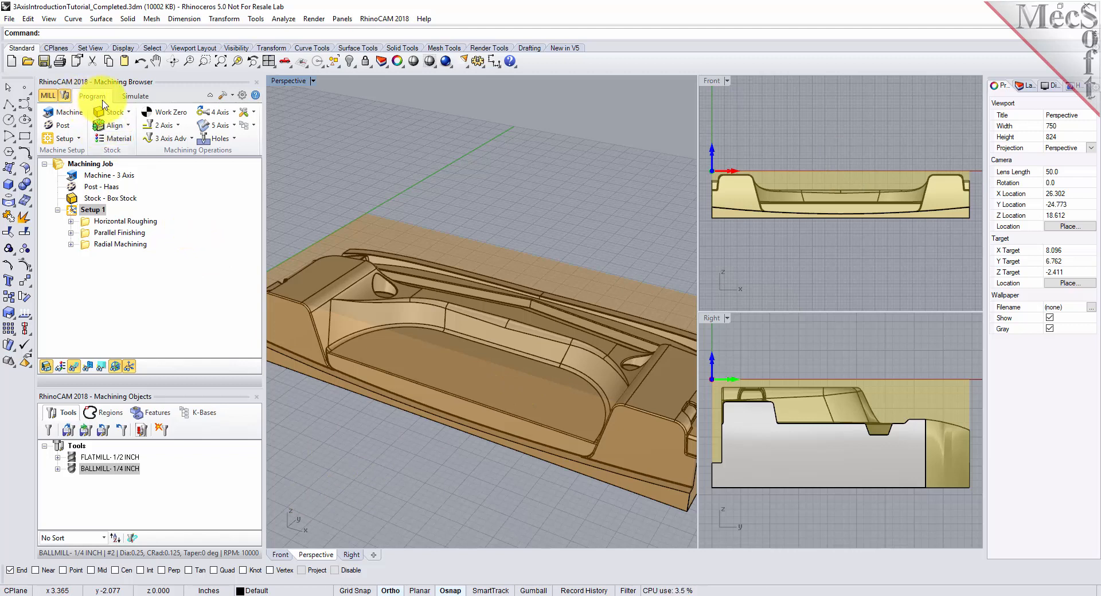
- Review the machining operations information for Setup 1, including each operation's tool, cut feed and machine time, and close it
left_click(97, 211)
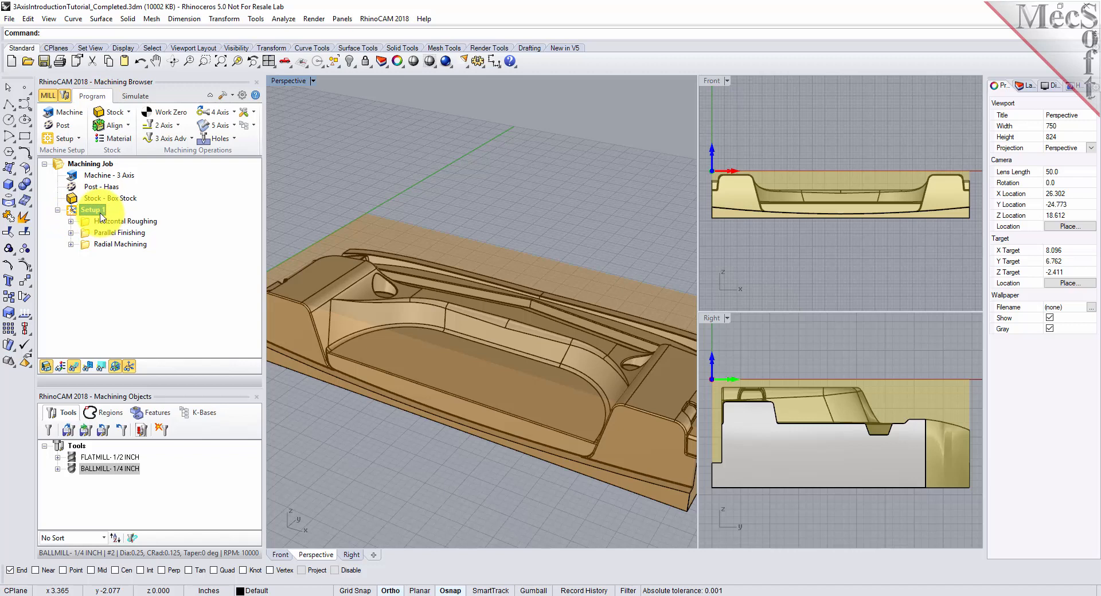
right_click(101, 213)
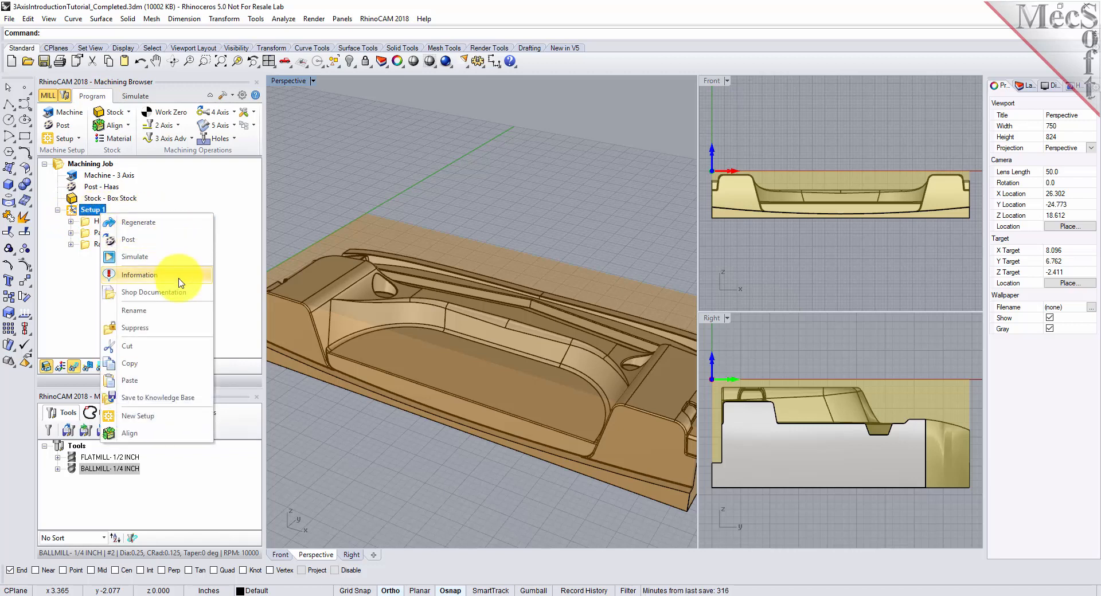
left_click(181, 282)
left_click_drag(186, 21, 374, 172)
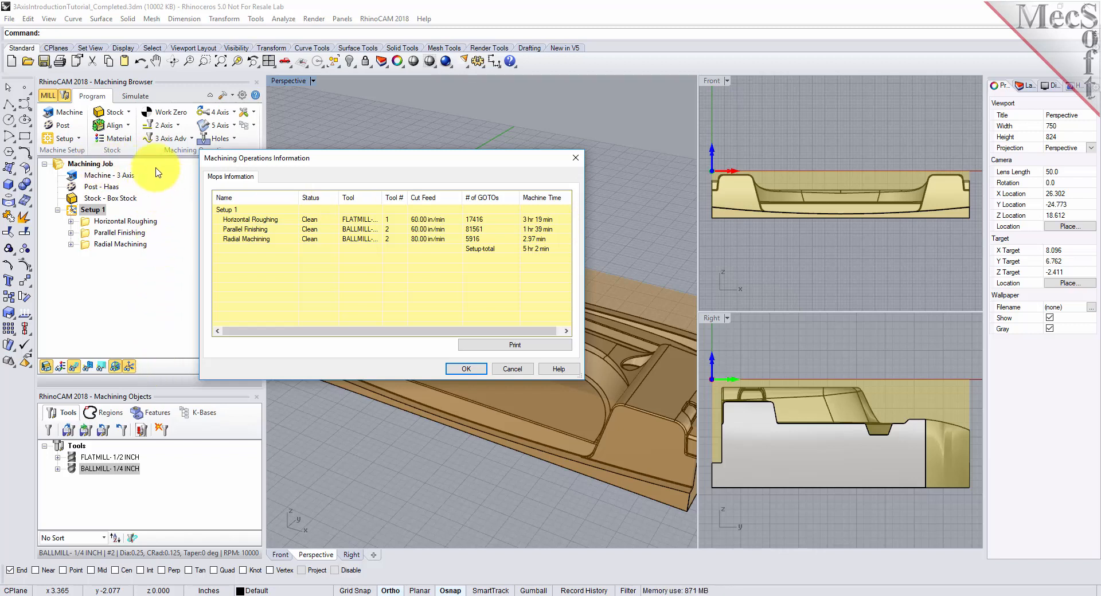
left_click(464, 369)
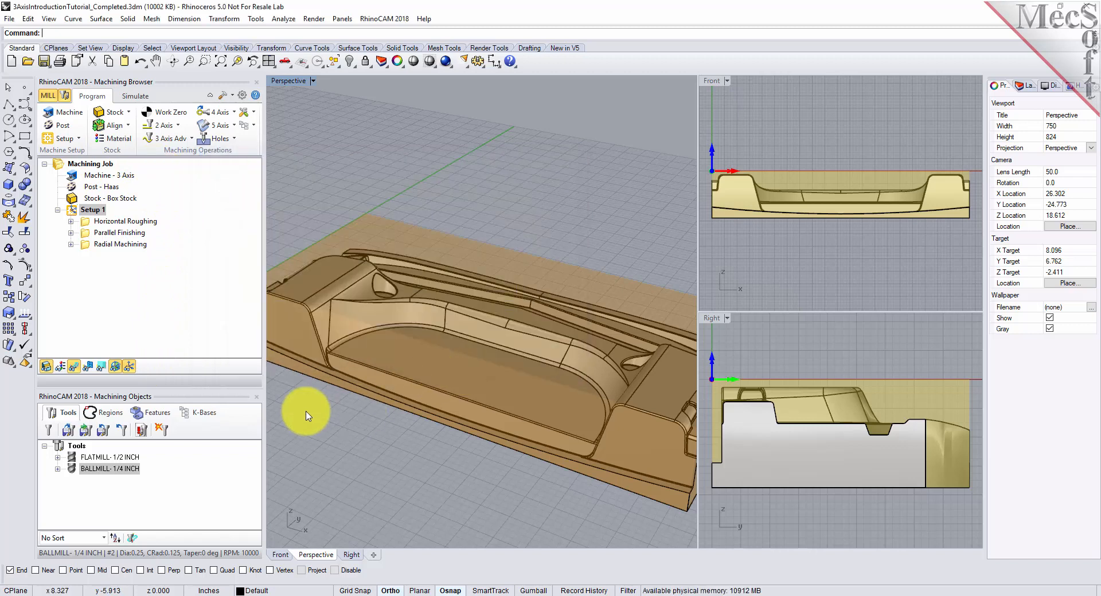
- Maximize the Perspective viewport with the whole part in view and save Setup 1's shop documentation as 3AxisIntroductionTutorial_Completed using the Template2 output template
scroll(405, 234, "down", 2)
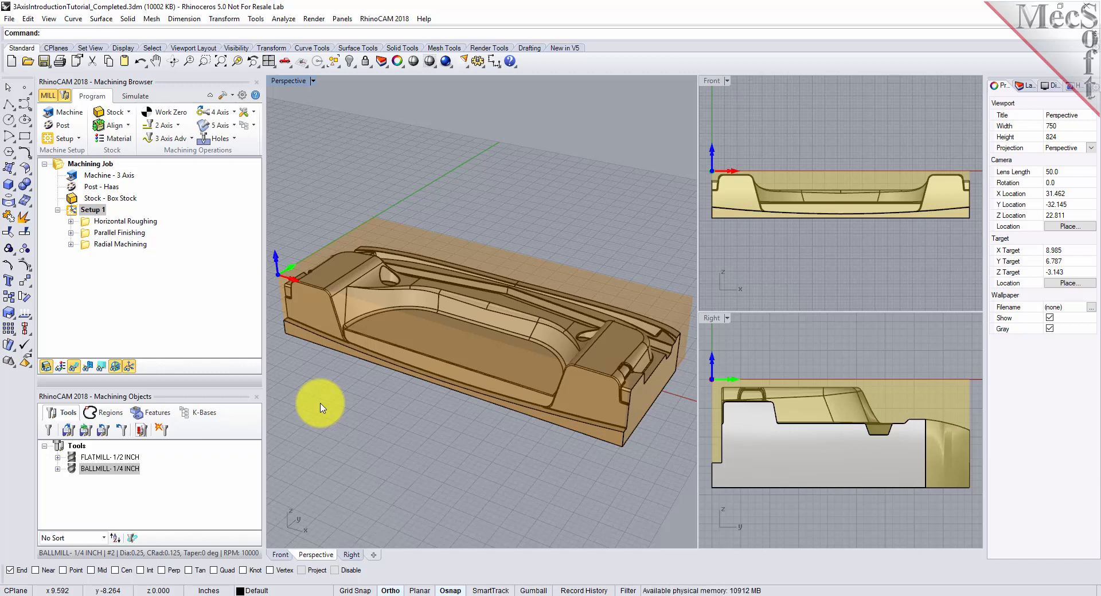
double_click(290, 81)
left_click(105, 211)
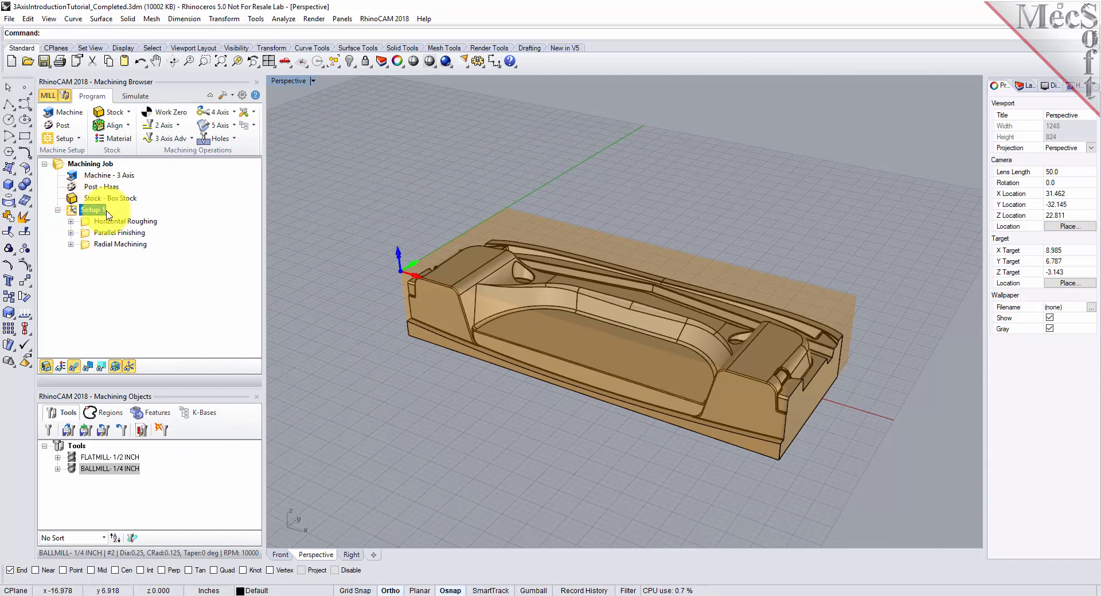
right_click(99, 213)
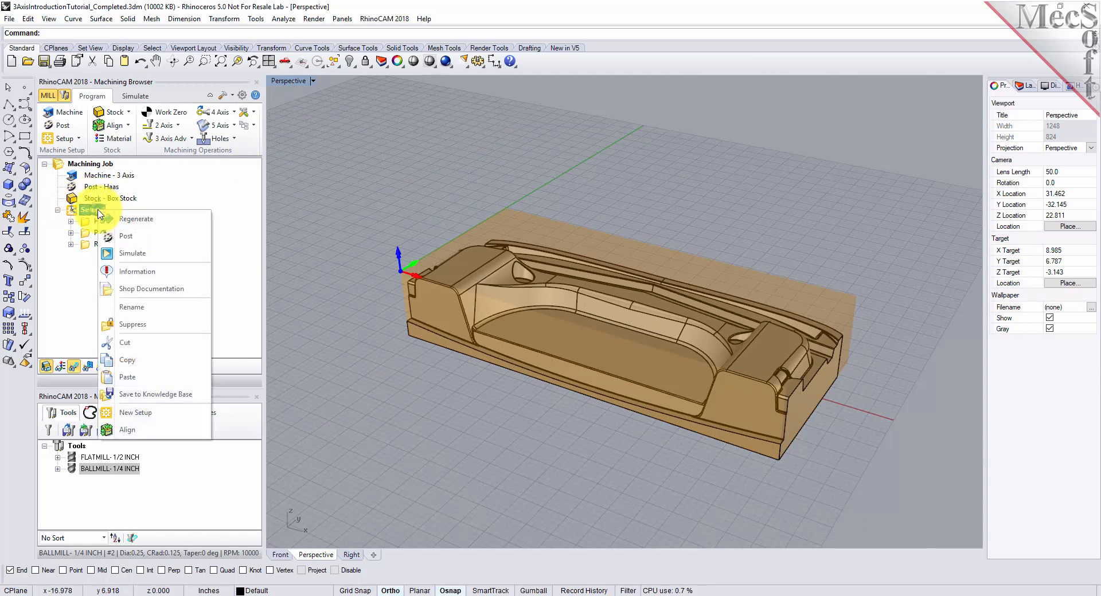
left_click(191, 293)
left_click(526, 405)
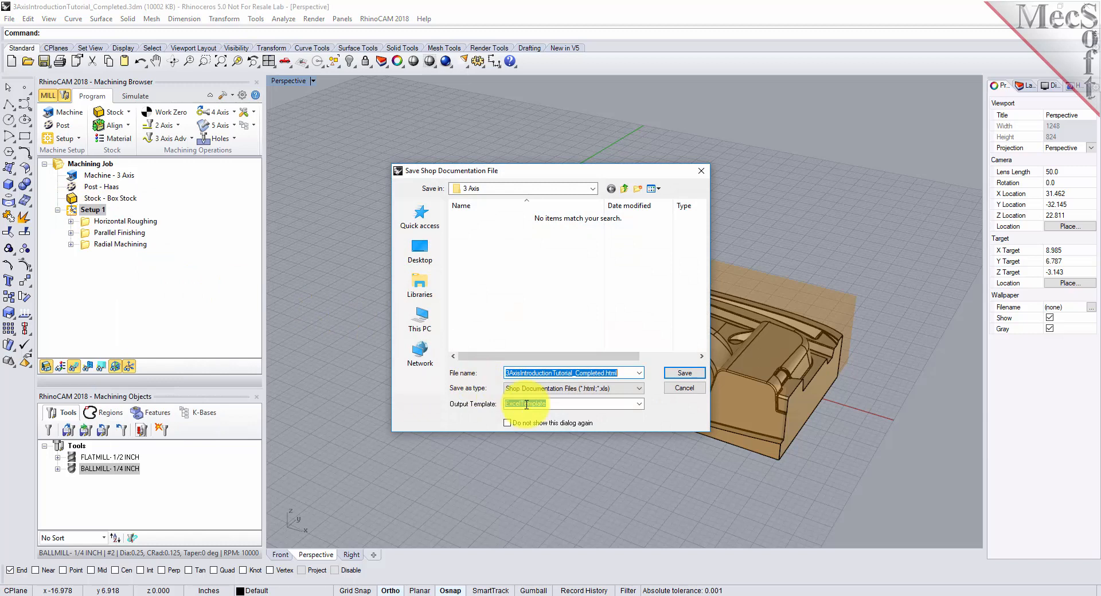
left_click(640, 406)
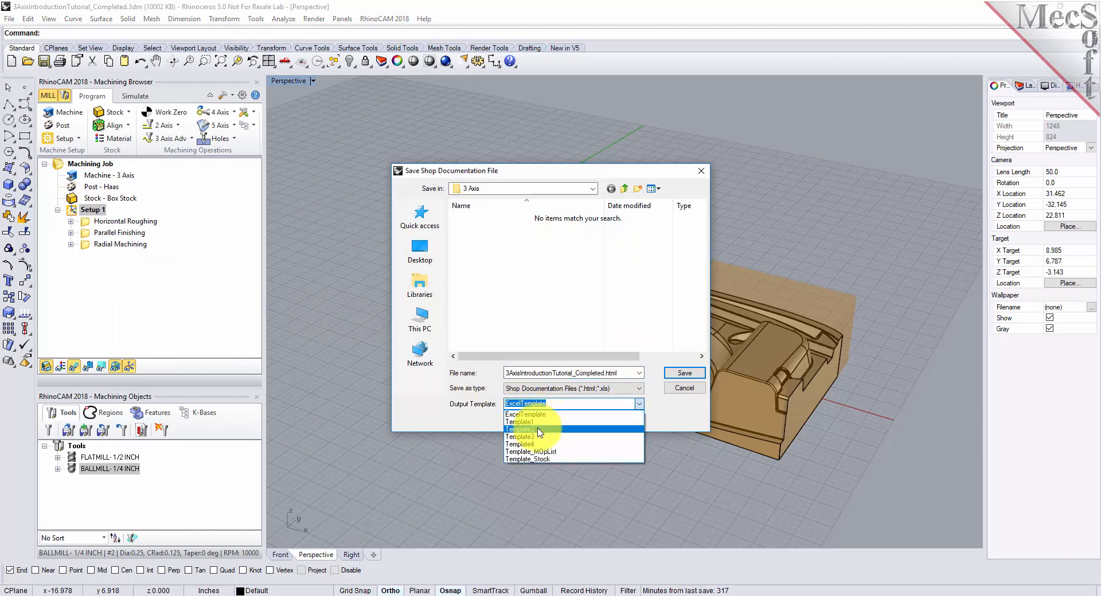
left_click(542, 431)
left_click(678, 374)
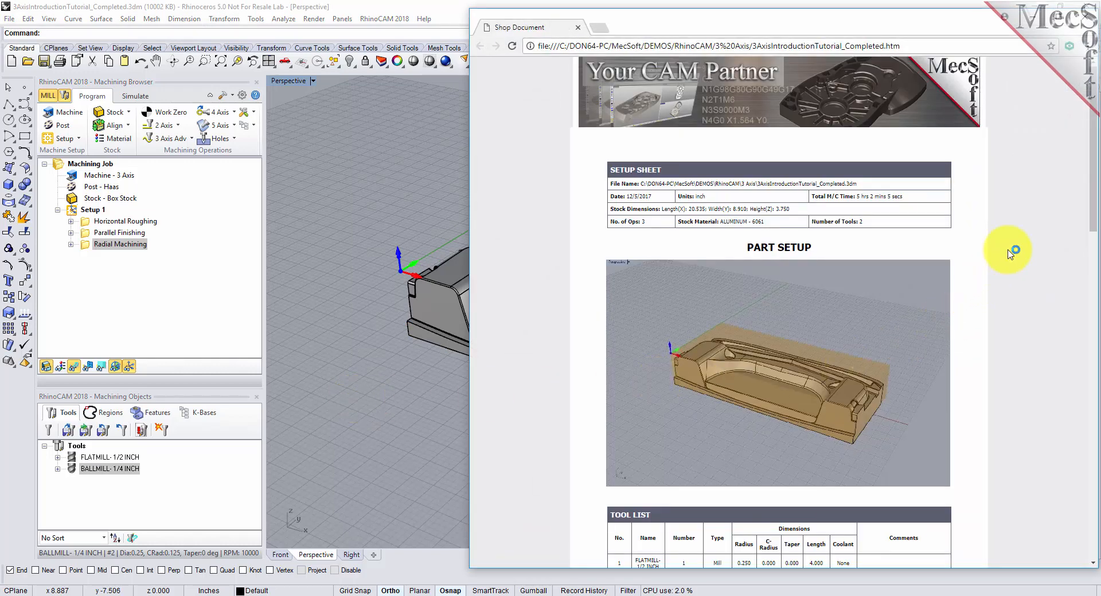
- Review the shop document's setup sheet, stock dimensions, tool list and machine operations list with the toolpath image of each operation
scroll(1015, 239, "down", 2)
scroll(1012, 235, "up", 2)
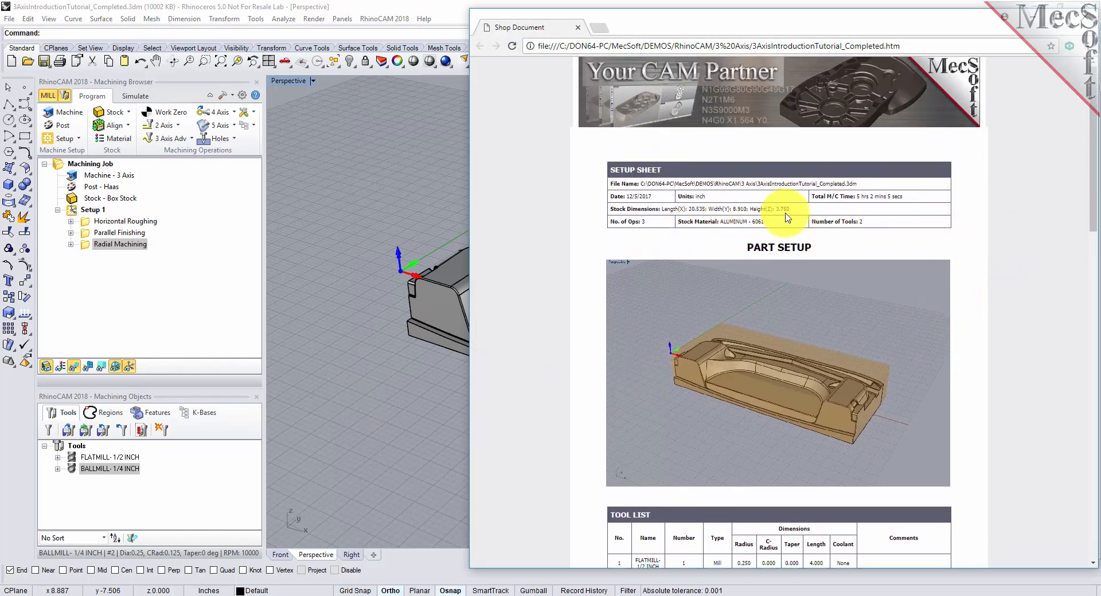
left_click_drag(795, 210, 609, 211)
scroll(946, 240, "down", 4)
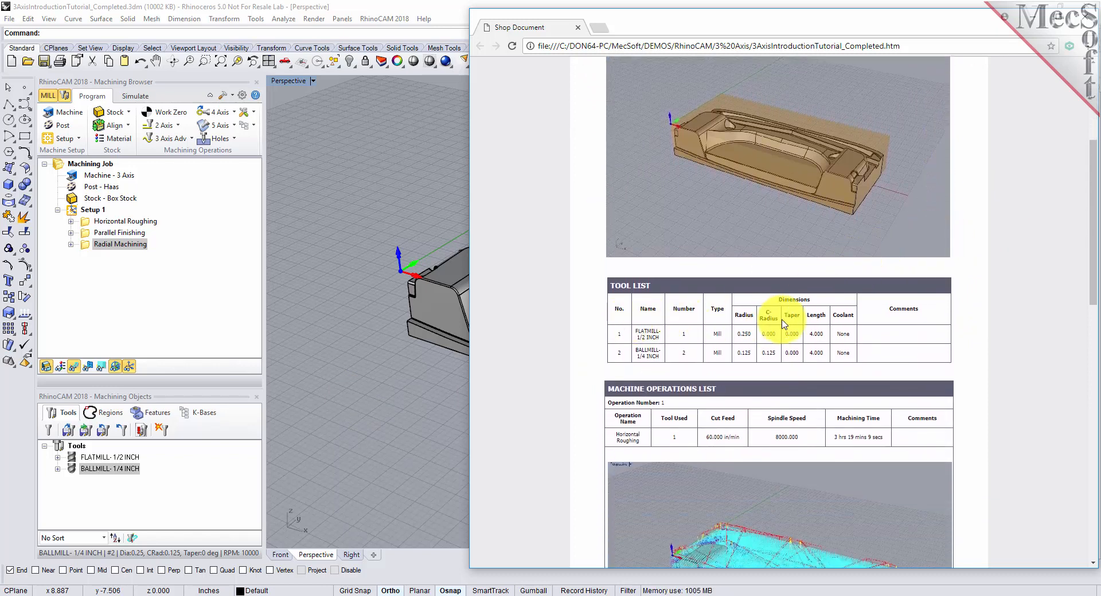
scroll(774, 316, "down", 7)
scroll(783, 324, "down", 7)
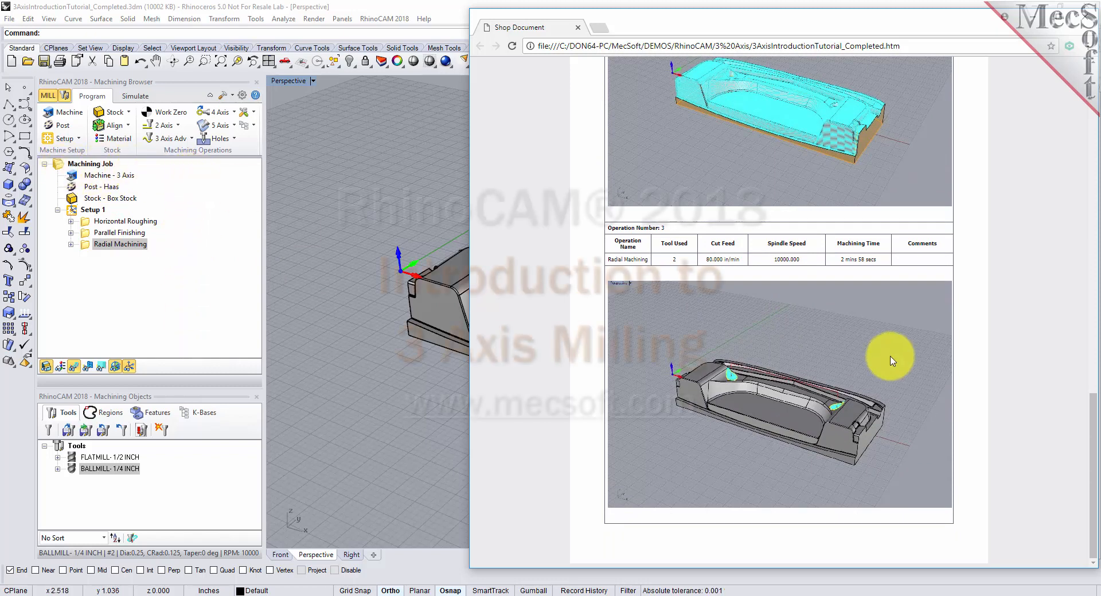
scroll(1003, 362, "up", 6)
scroll(1005, 365, "up", 5)
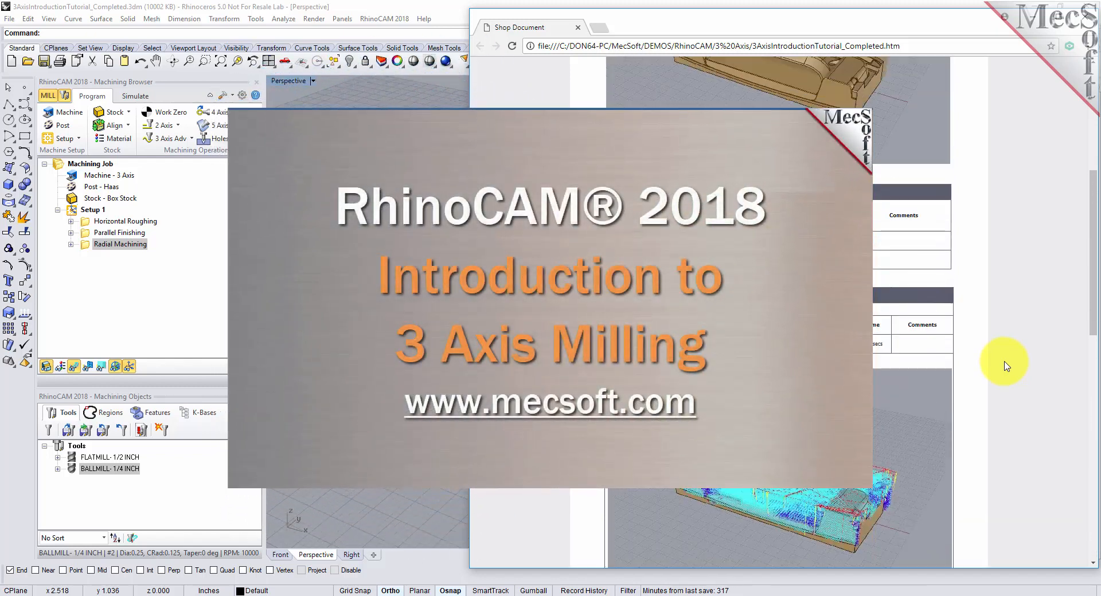